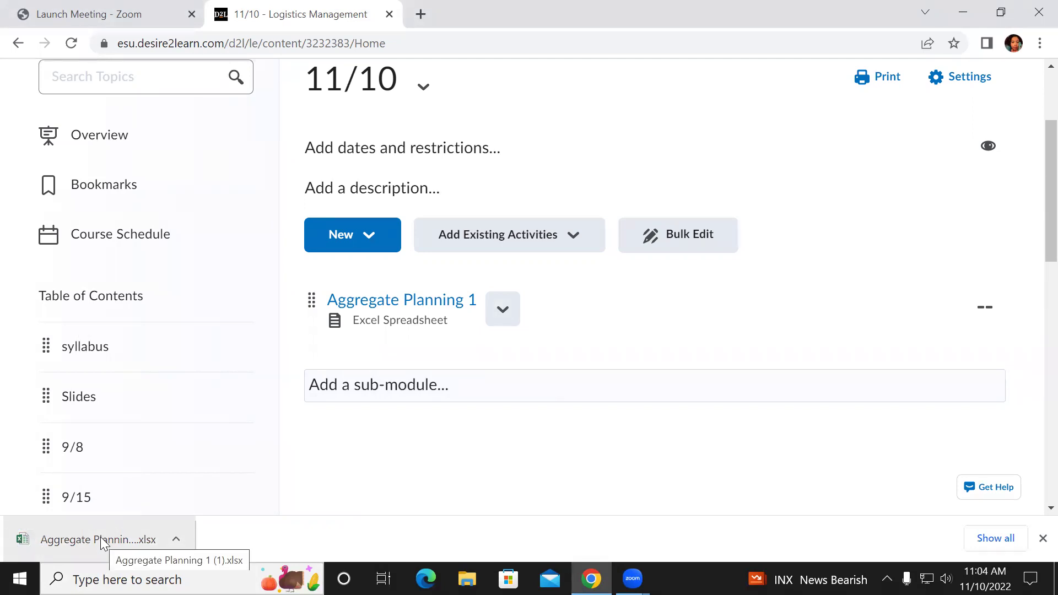
Open the downloaded workbook Aggregate Planning 1 (1).xlsx in Excel and enable editing.
click(101, 541)
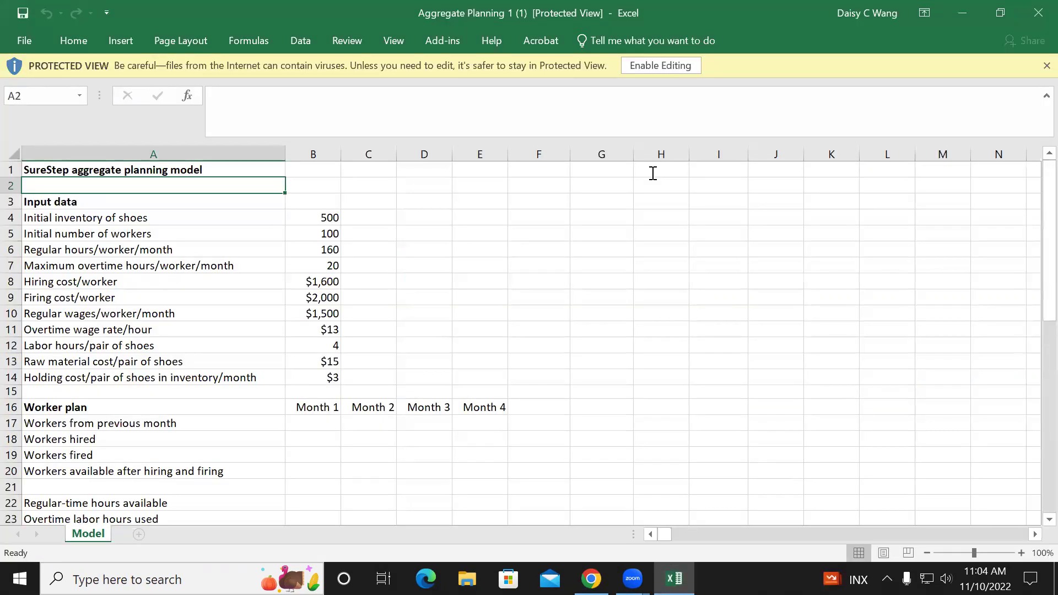
click(671, 64)
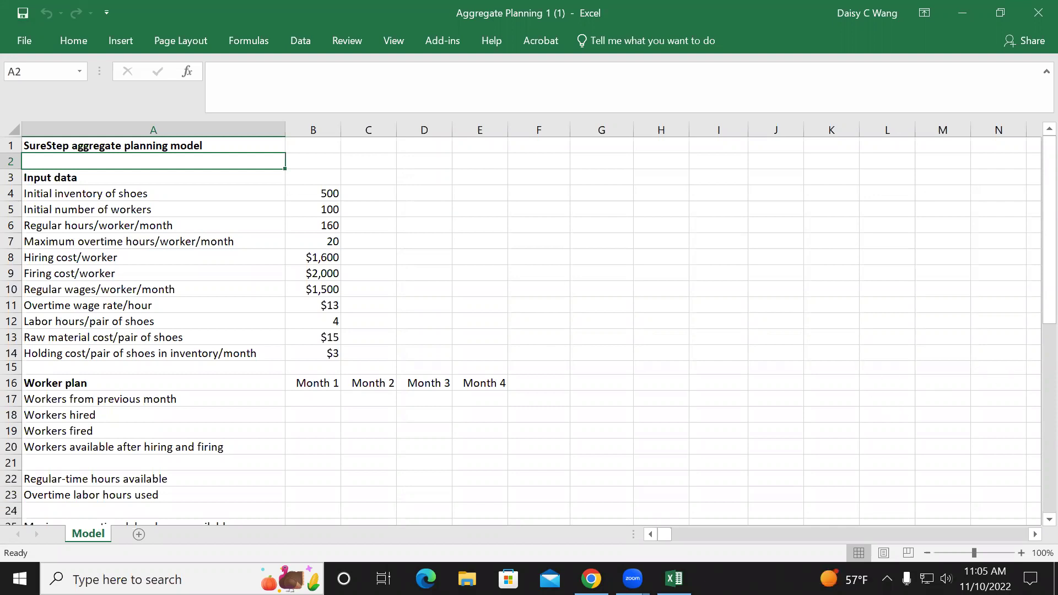
Review the model's input data, worker plan, production plan and monetary outputs sections.
scroll(584, 385, down, 2)
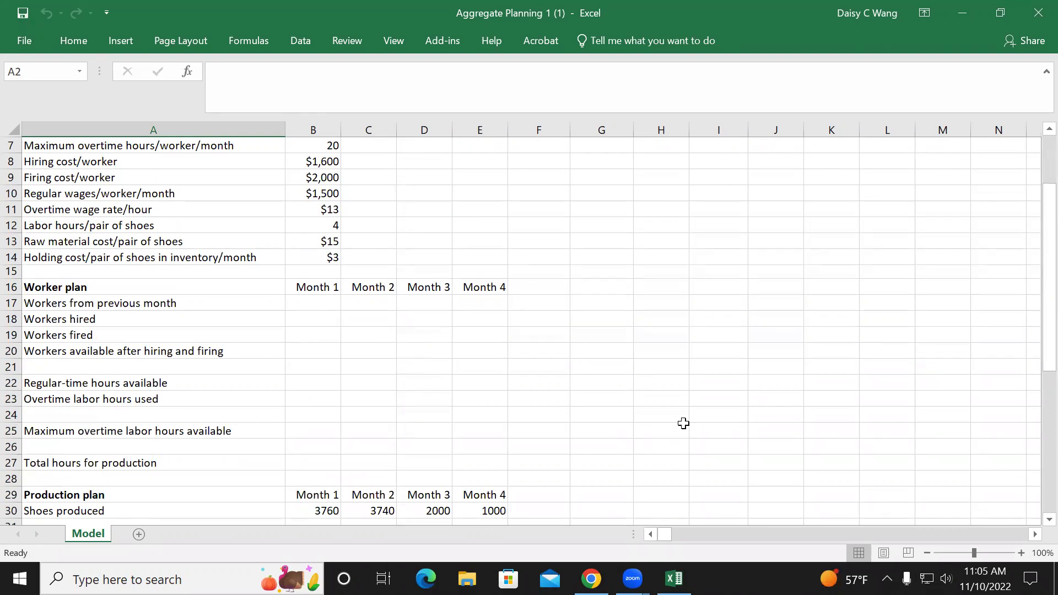
scroll(684, 424, up, 2)
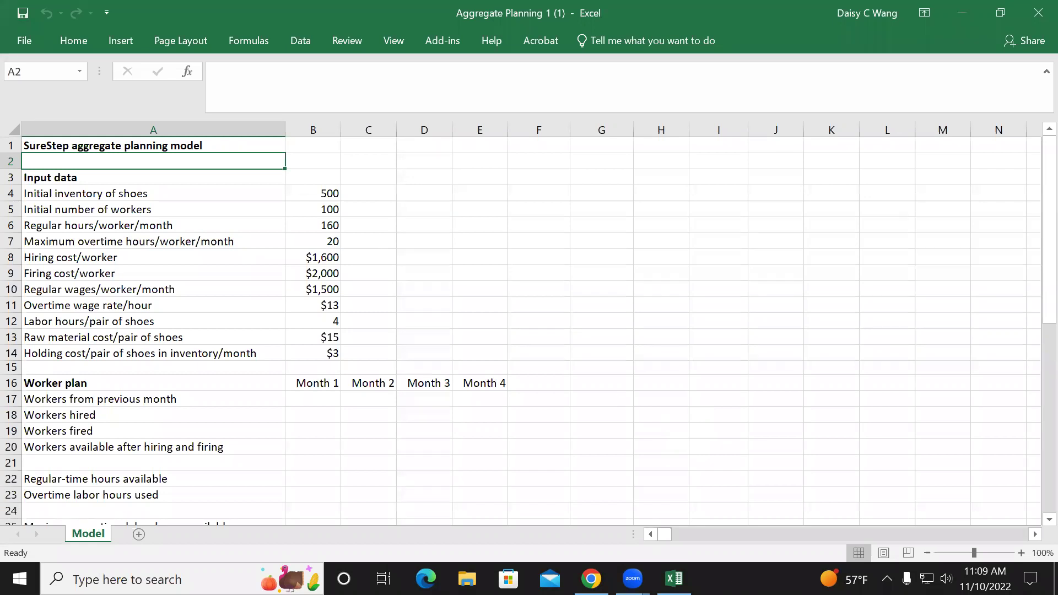
scroll(484, 444, down, 1)
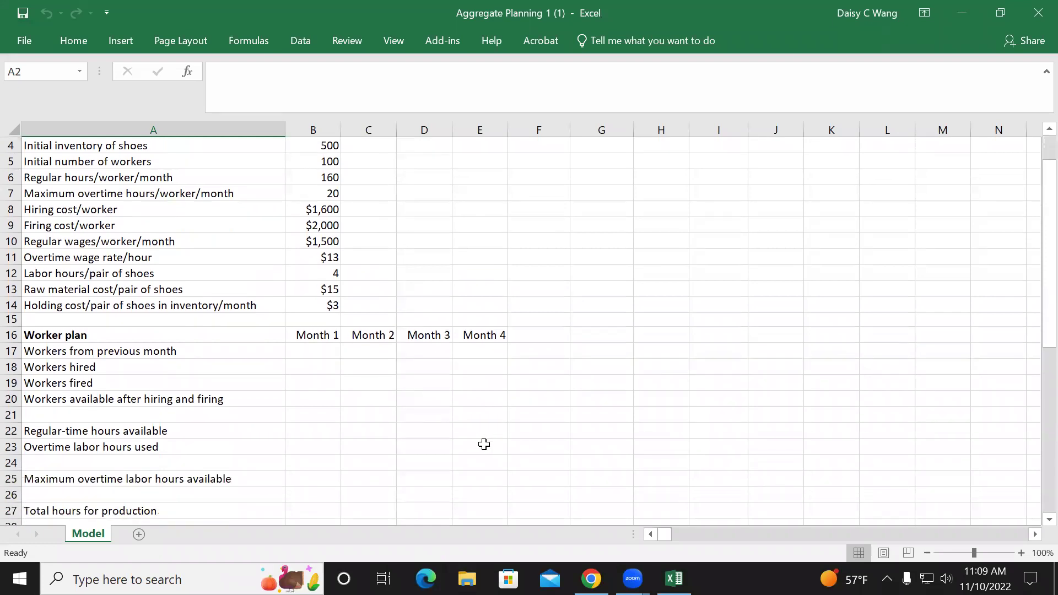
scroll(484, 444, down, 1)
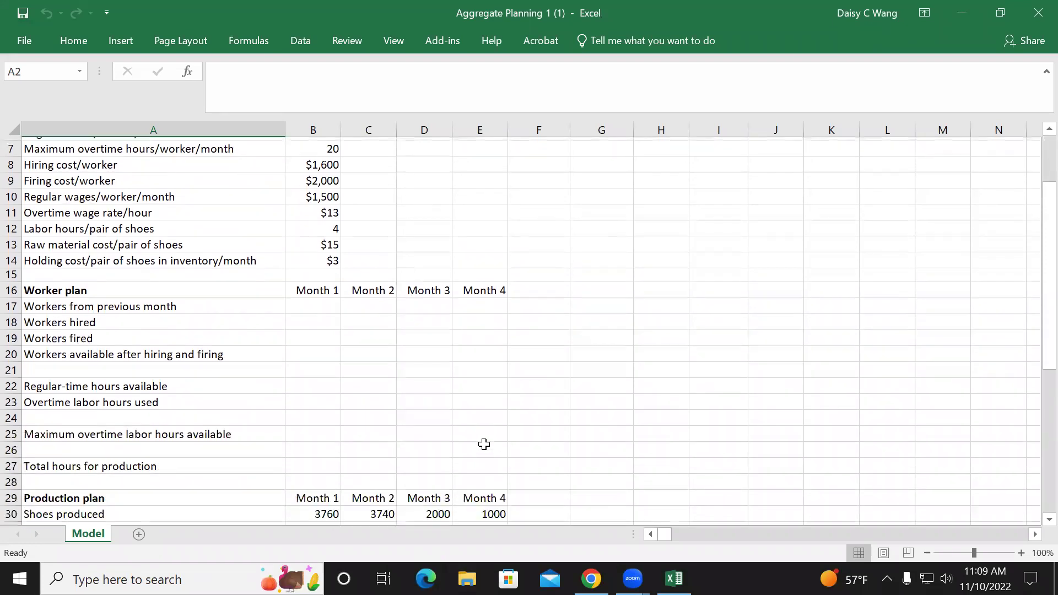
scroll(483, 444, down, 1)
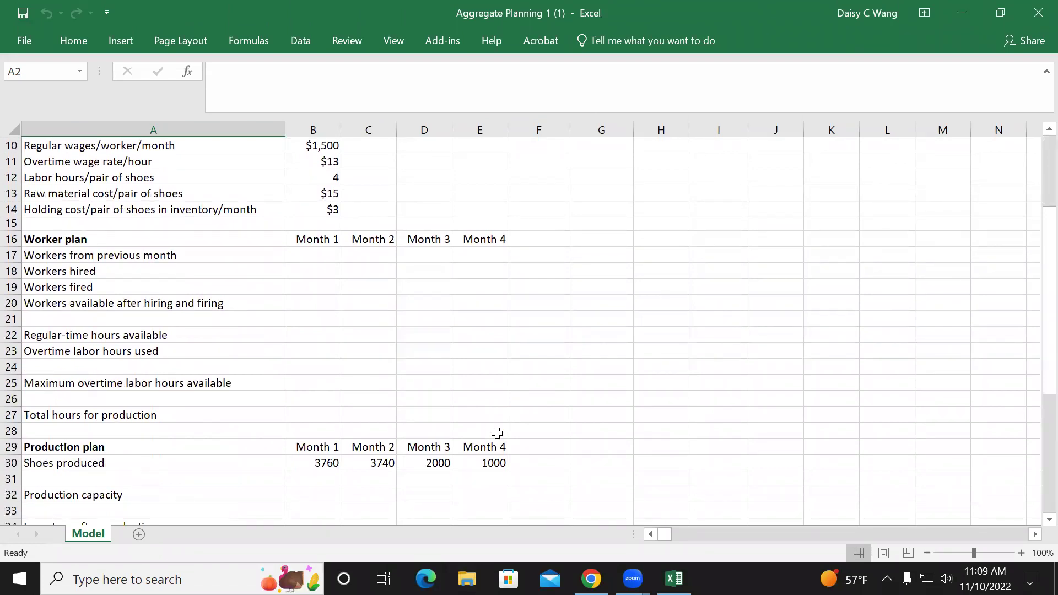
scroll(496, 434, down, 3)
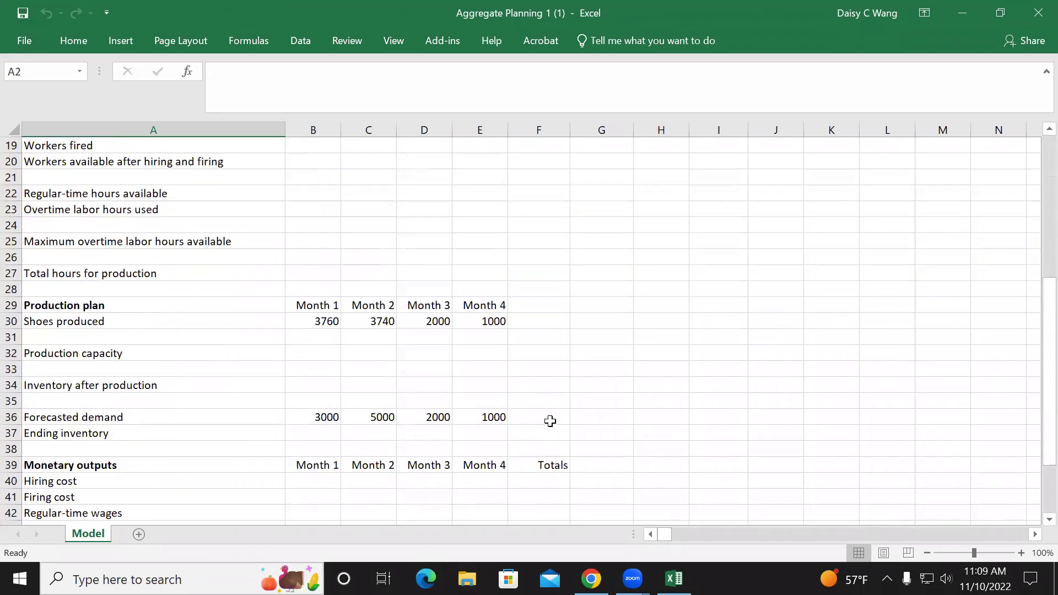
scroll(550, 421, down, 1)
scroll(573, 441, up, 5)
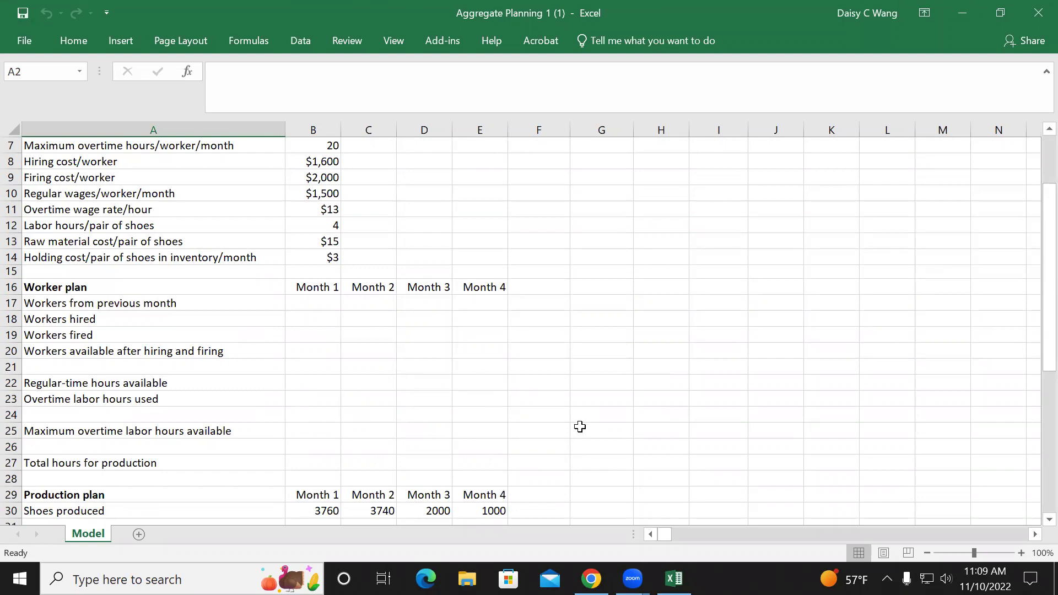
scroll(580, 426, down, 2)
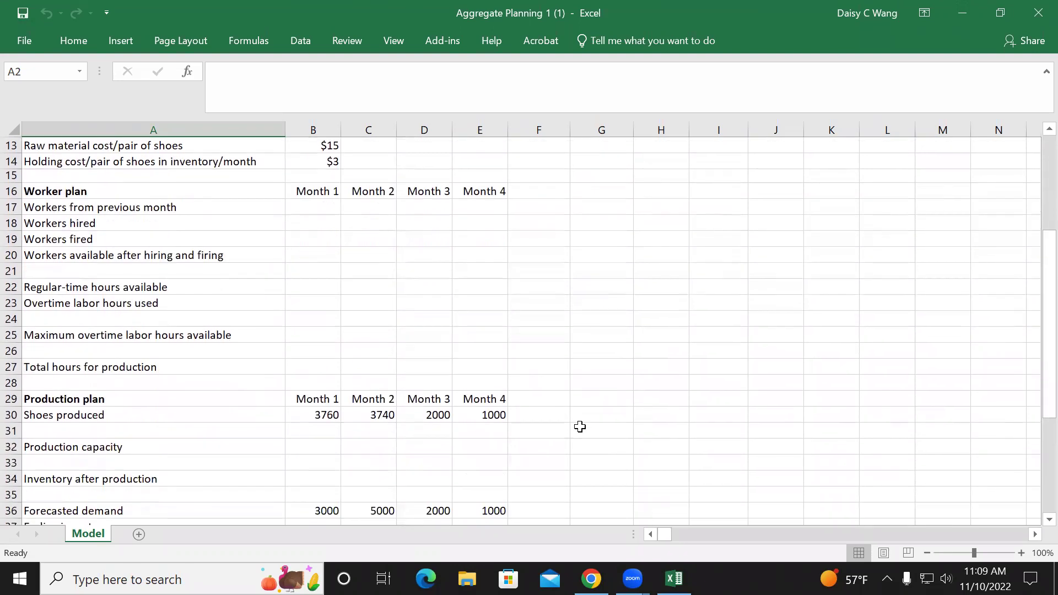
scroll(580, 426, down, 2)
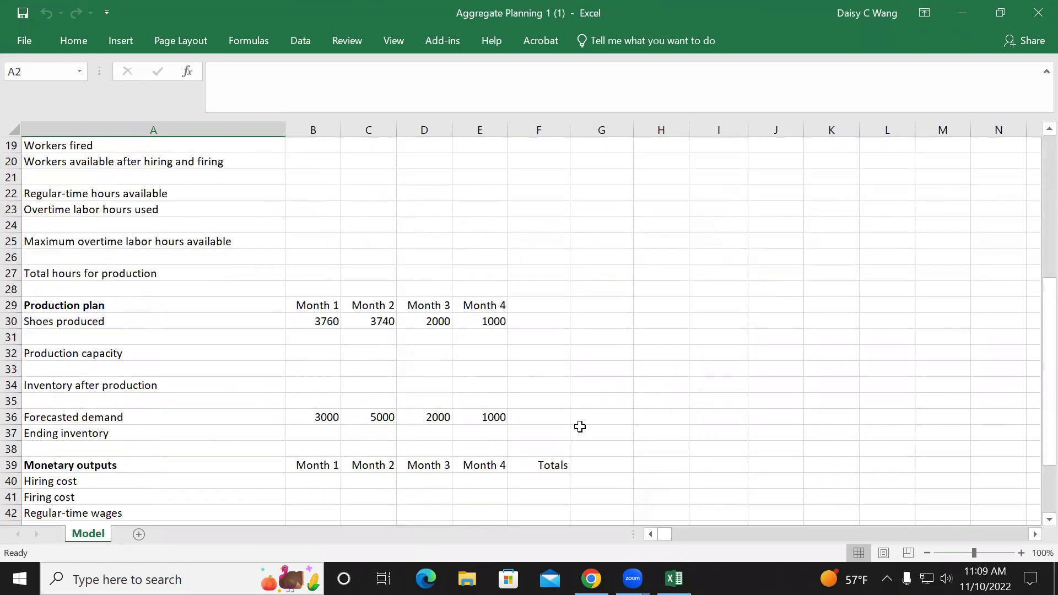
scroll(580, 426, down, 3)
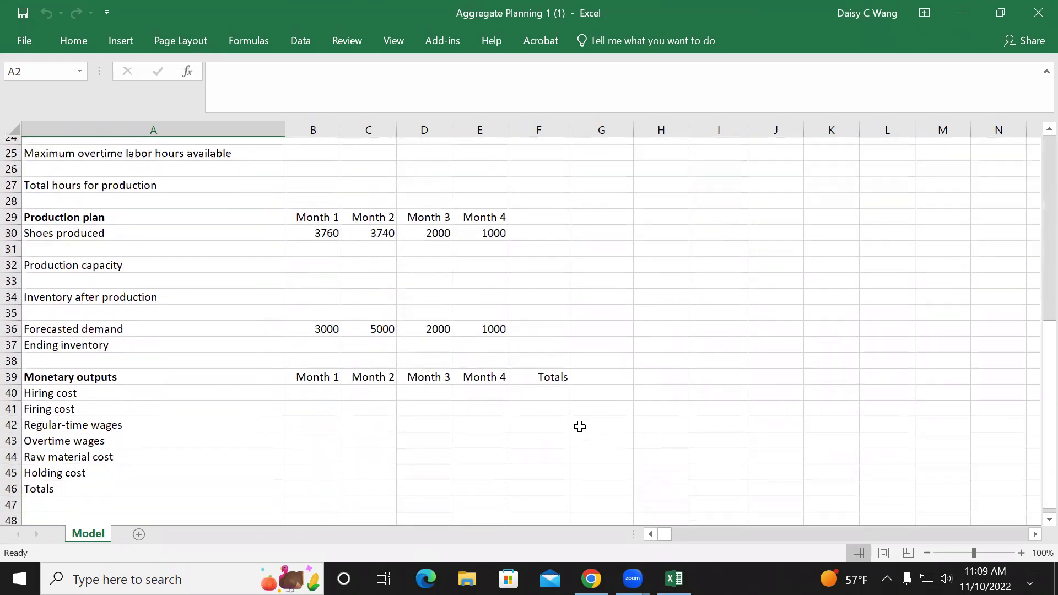
scroll(573, 430, up, 9)
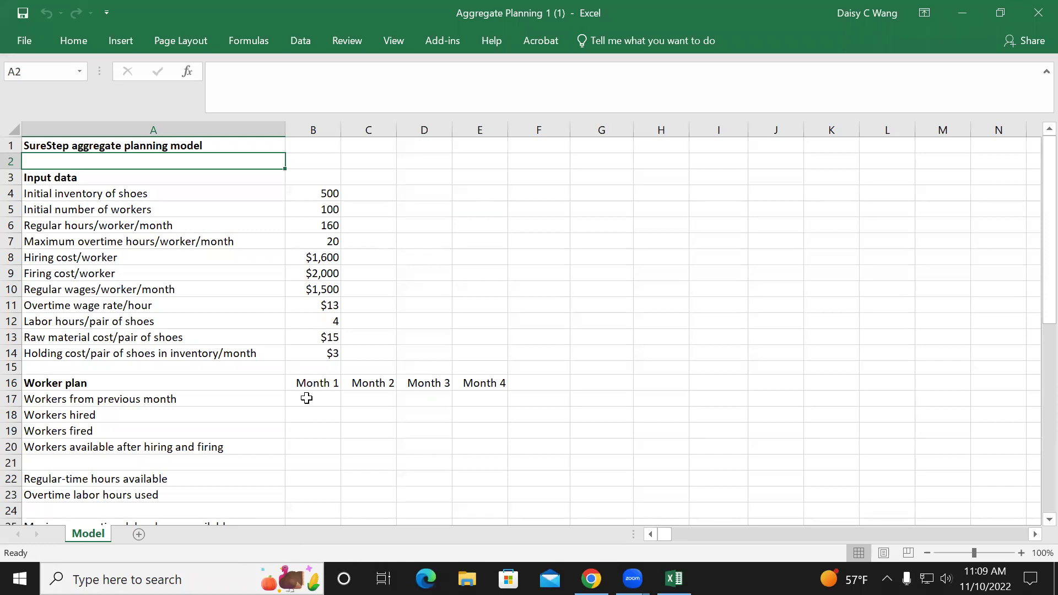
Fill the workers hired and workers fired cells for Months 1 to 4 (B18:E19) with light pink.
drag(311, 418, 483, 430)
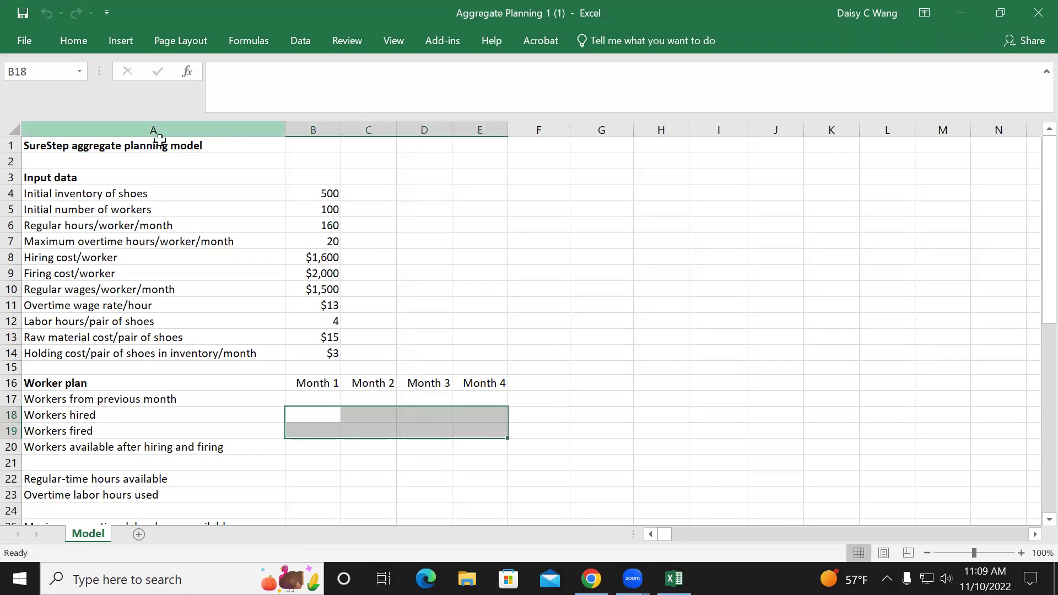
click(79, 40)
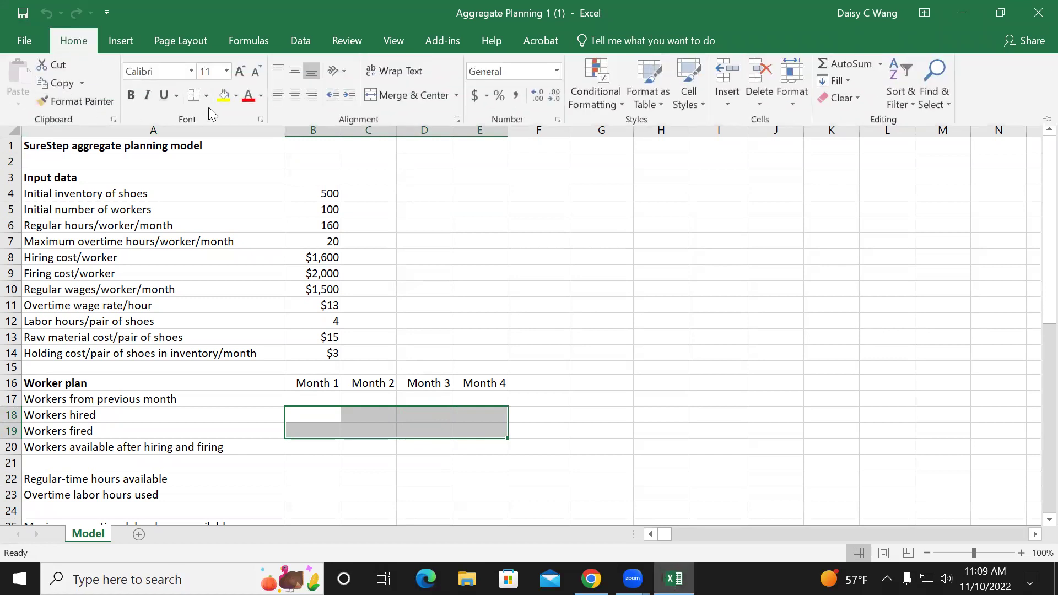
click(236, 94)
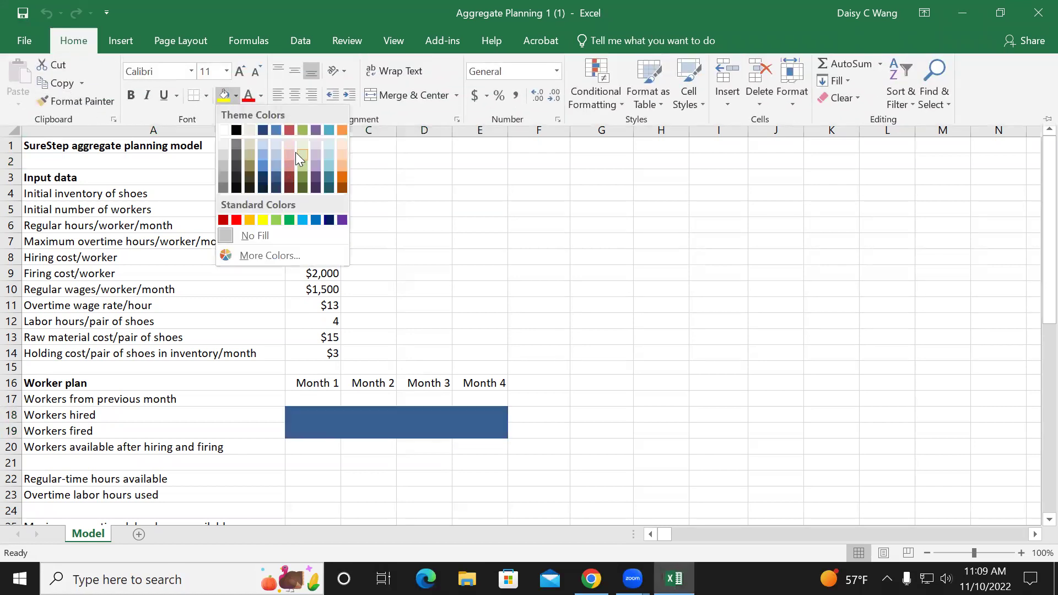
click(286, 140)
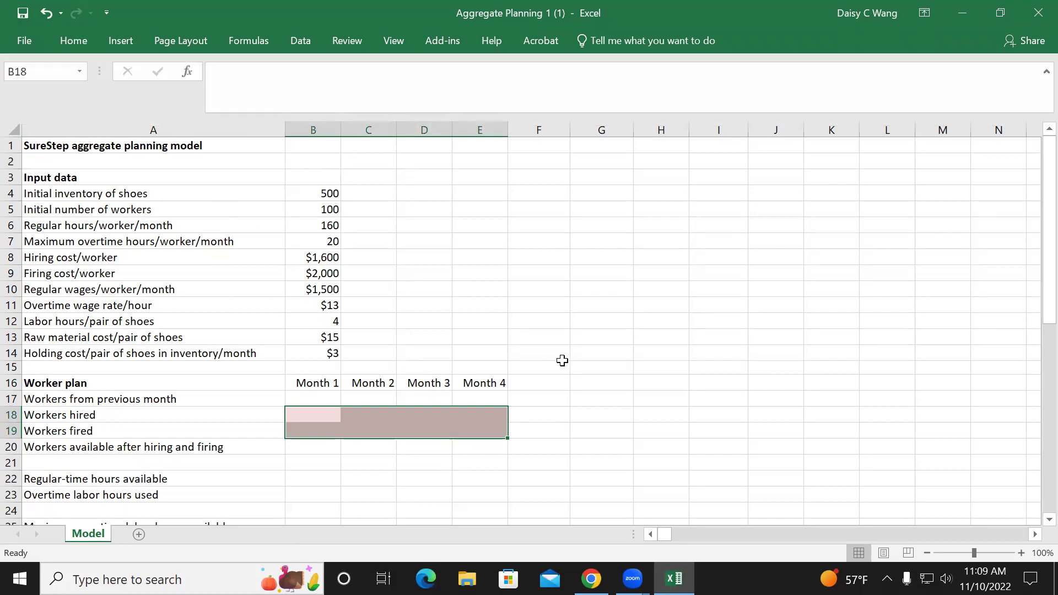
click(582, 413)
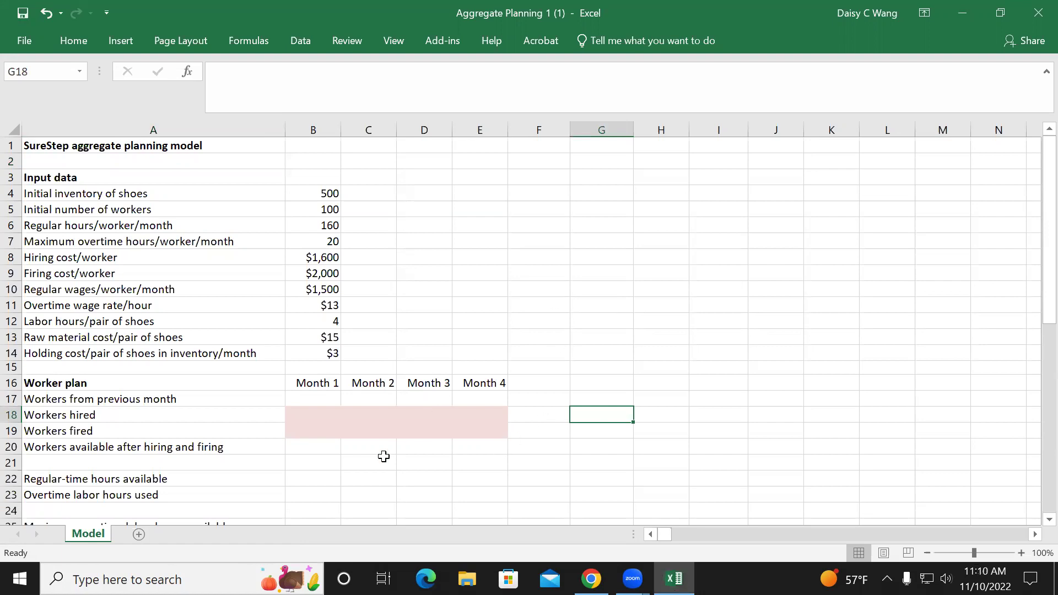
Link Month 1's workers from previous month in B17 to the initial number of workers with =B5.
click(312, 444)
click(372, 446)
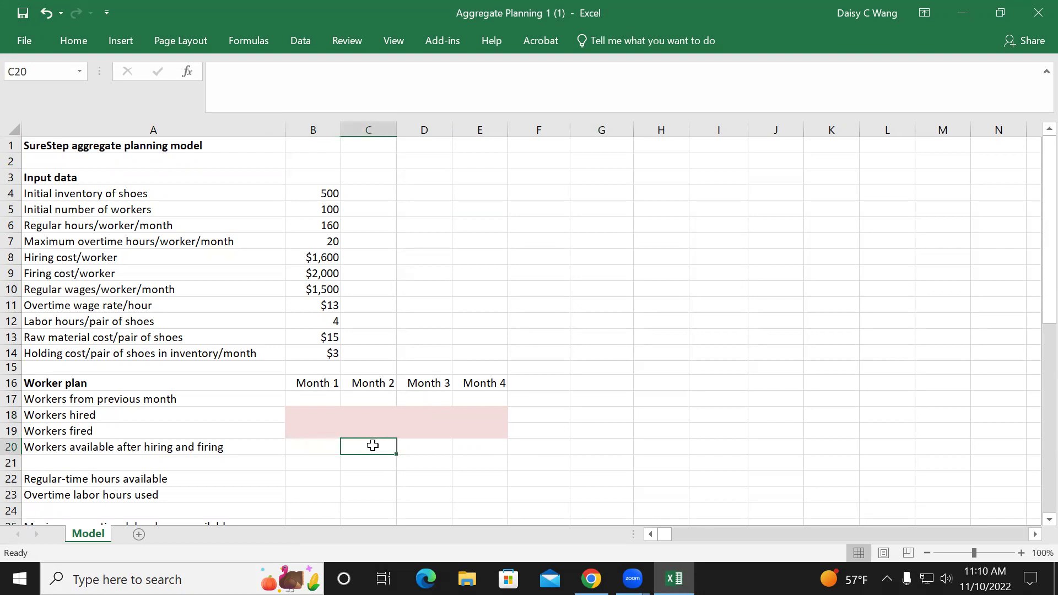
scroll(372, 445, down, 1)
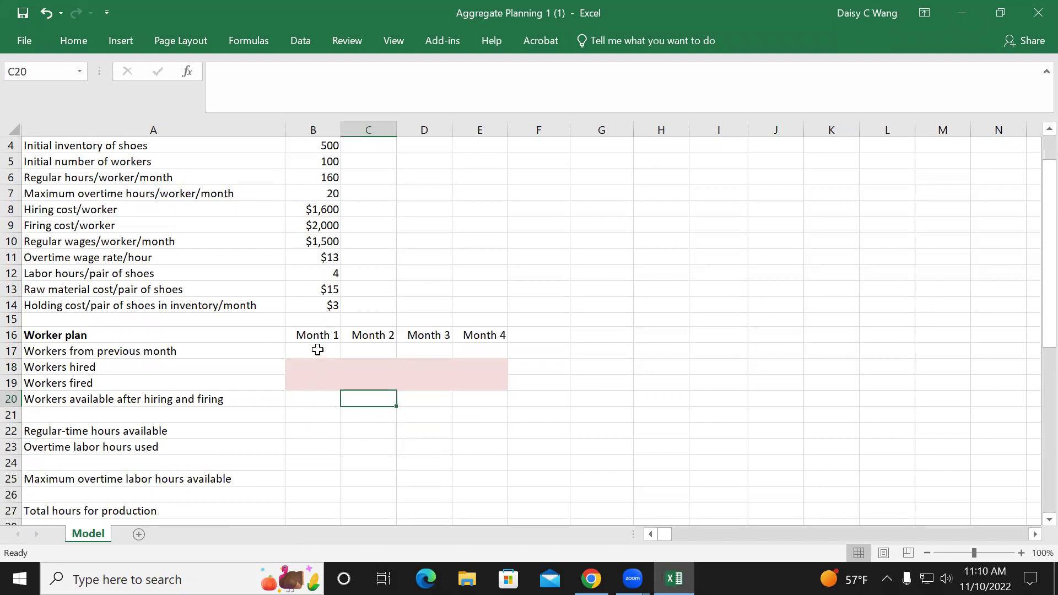
click(318, 349)
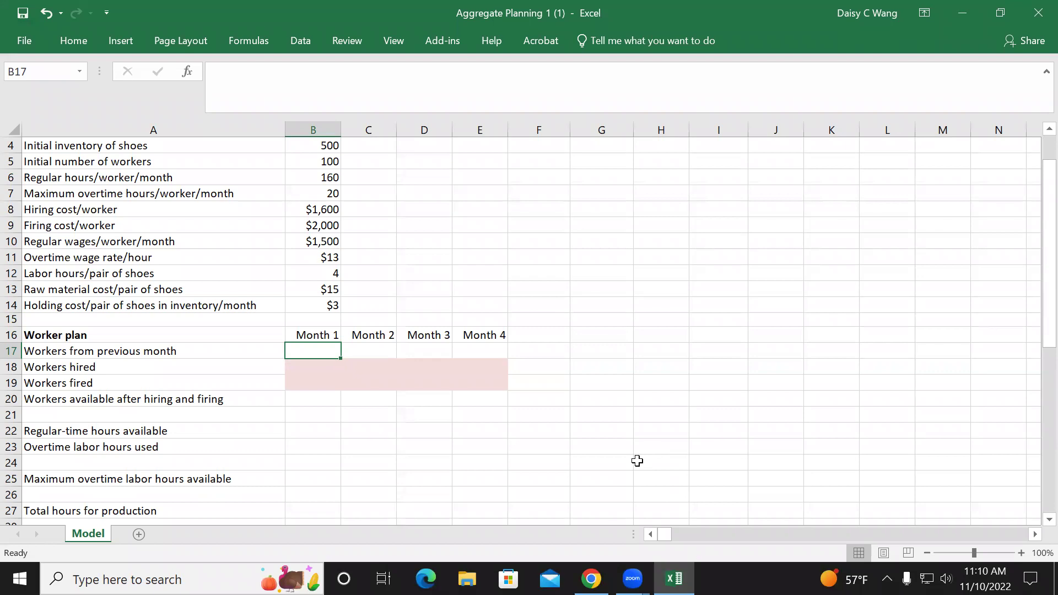
scroll(606, 446, up, 1)
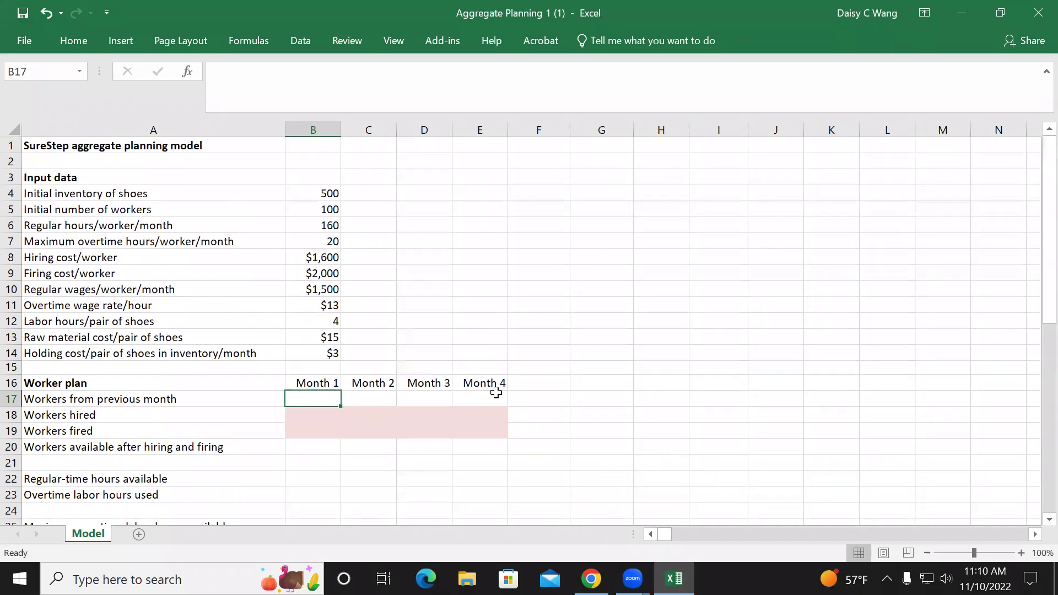
text(=)
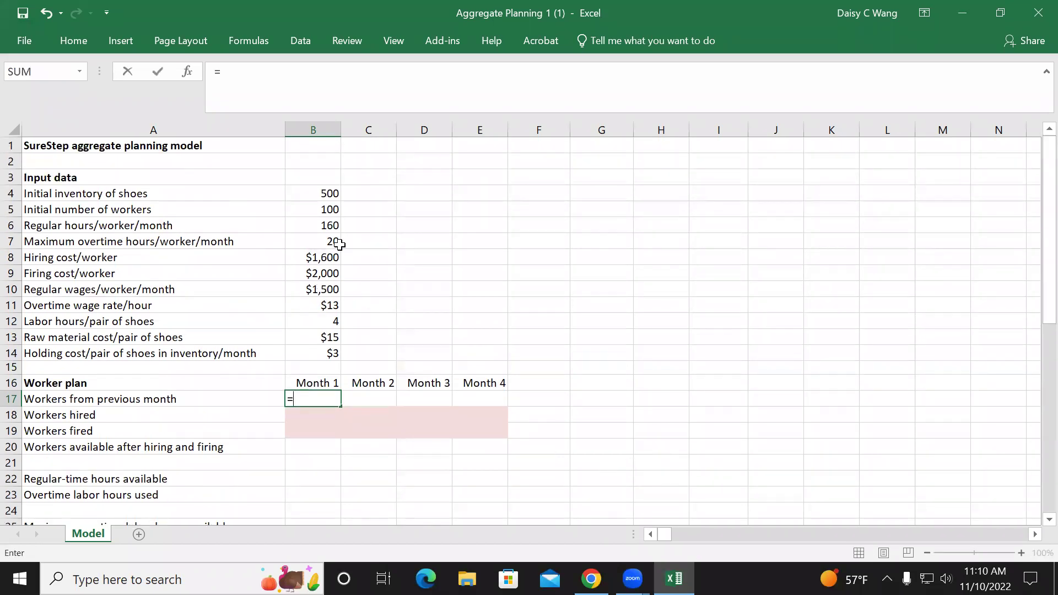
click(313, 209)
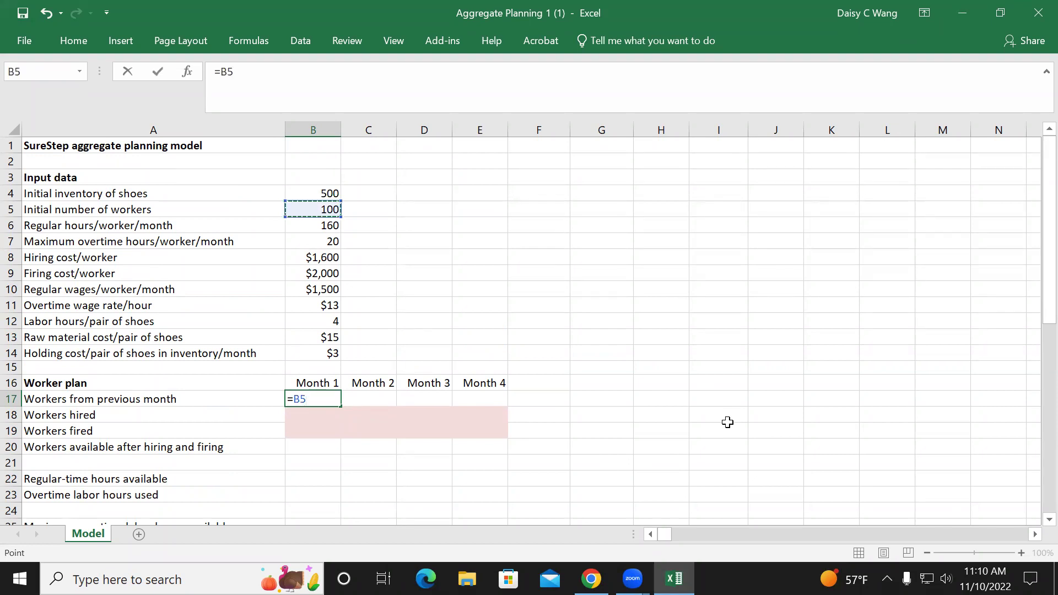
key(Return)
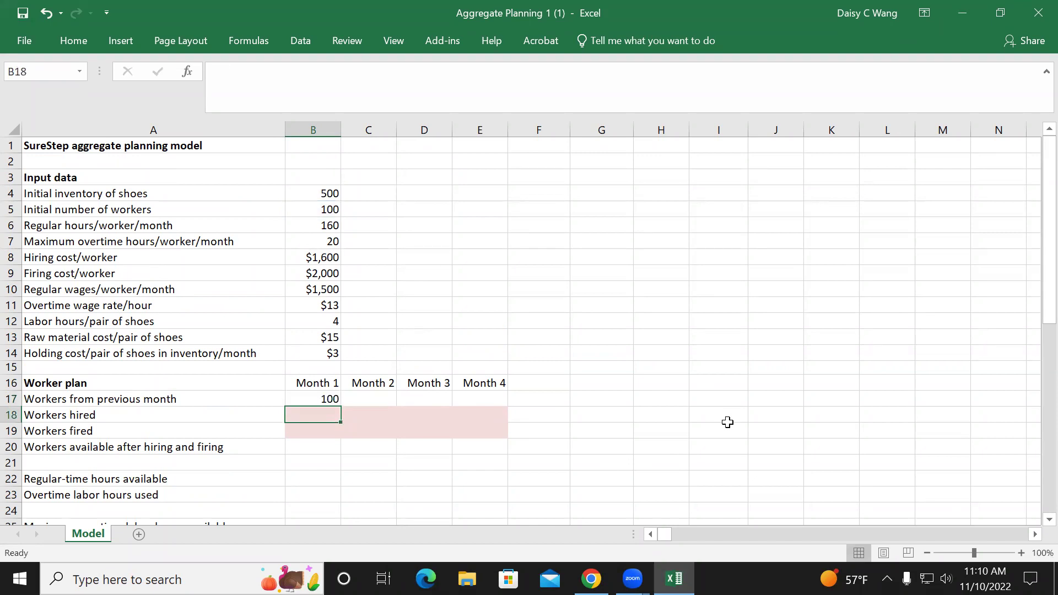
Calculate Month 1's workers available after hiring and firing in B20 with =B17+B18-B19.
click(307, 433)
click(298, 412)
click(301, 435)
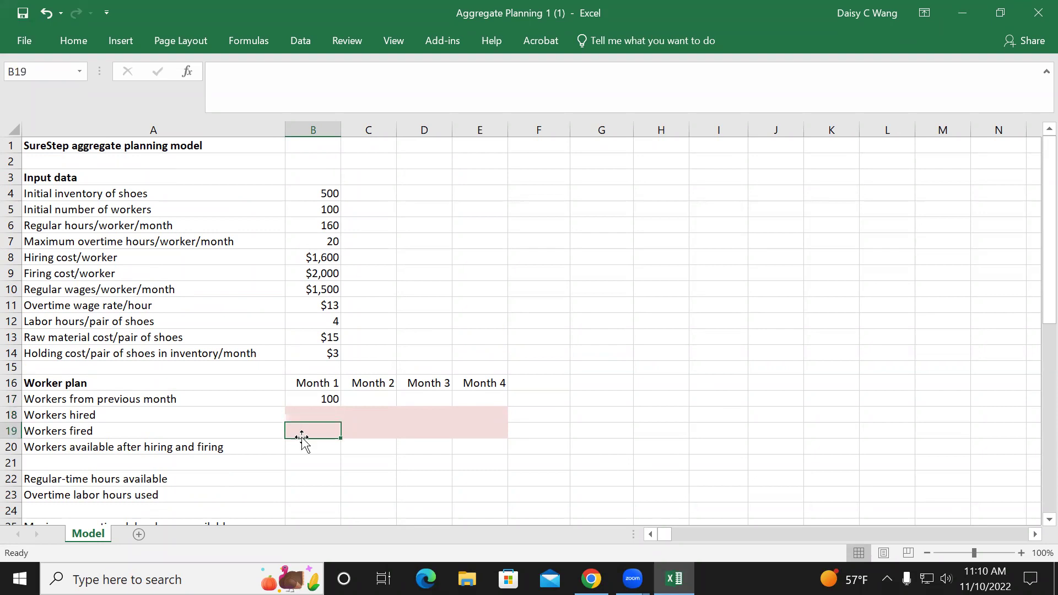
click(307, 449)
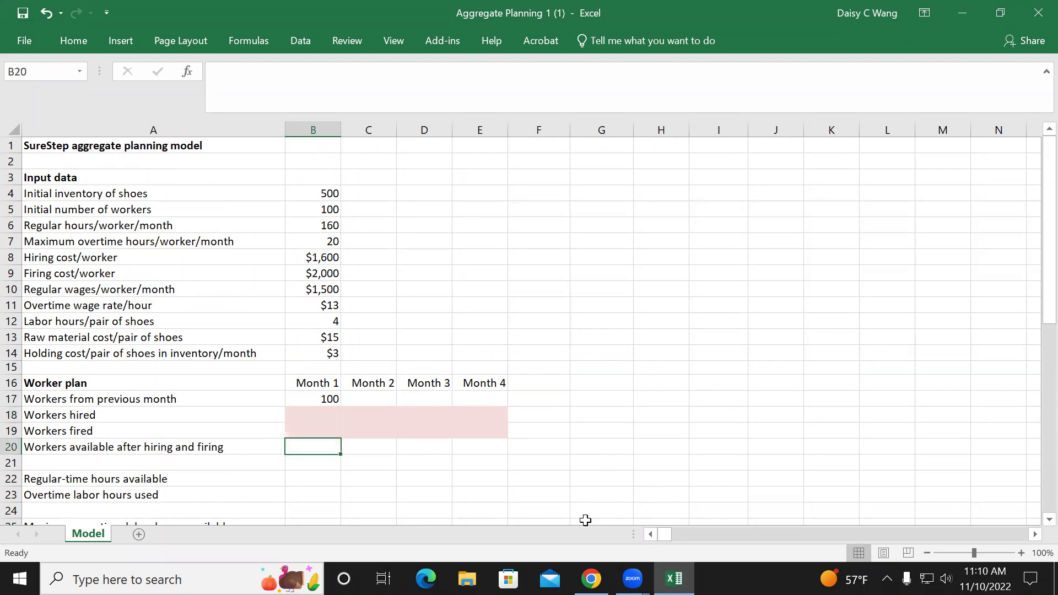
text(=)
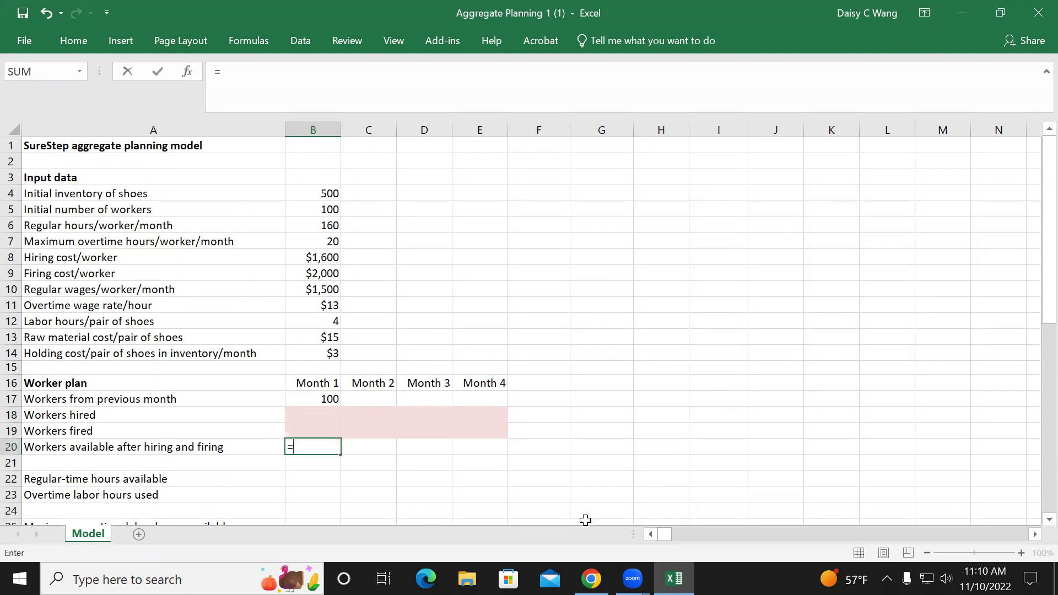
click(322, 397)
text(+)
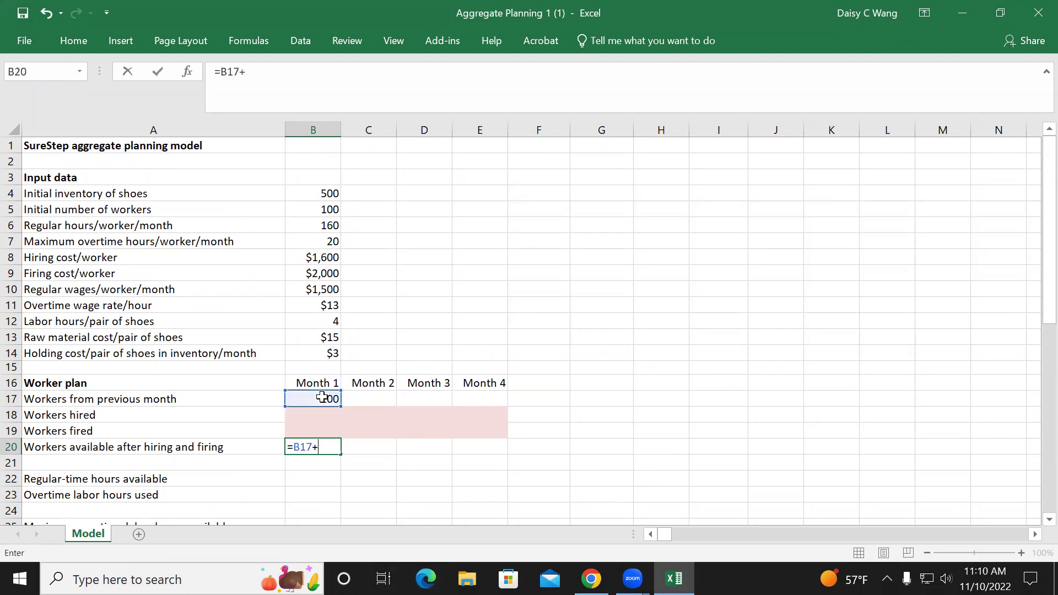
click(320, 415)
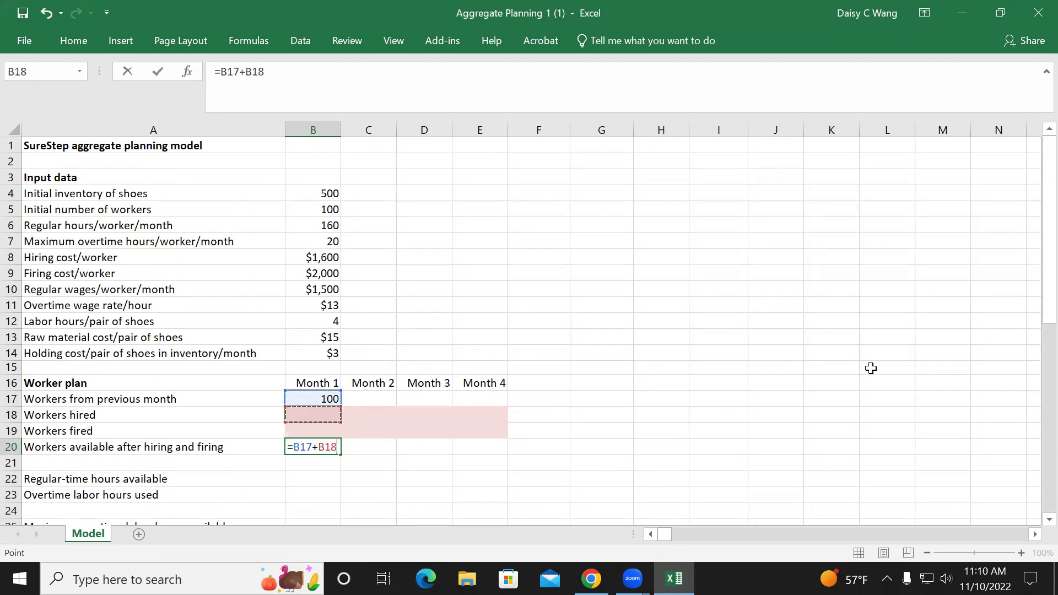
text(-)
click(317, 429)
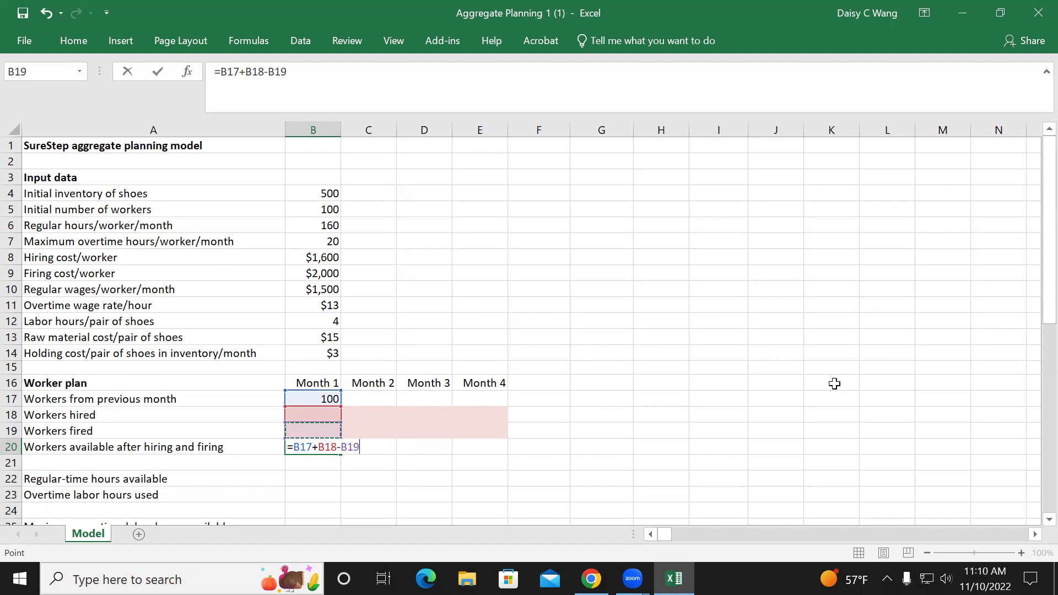
key(Return)
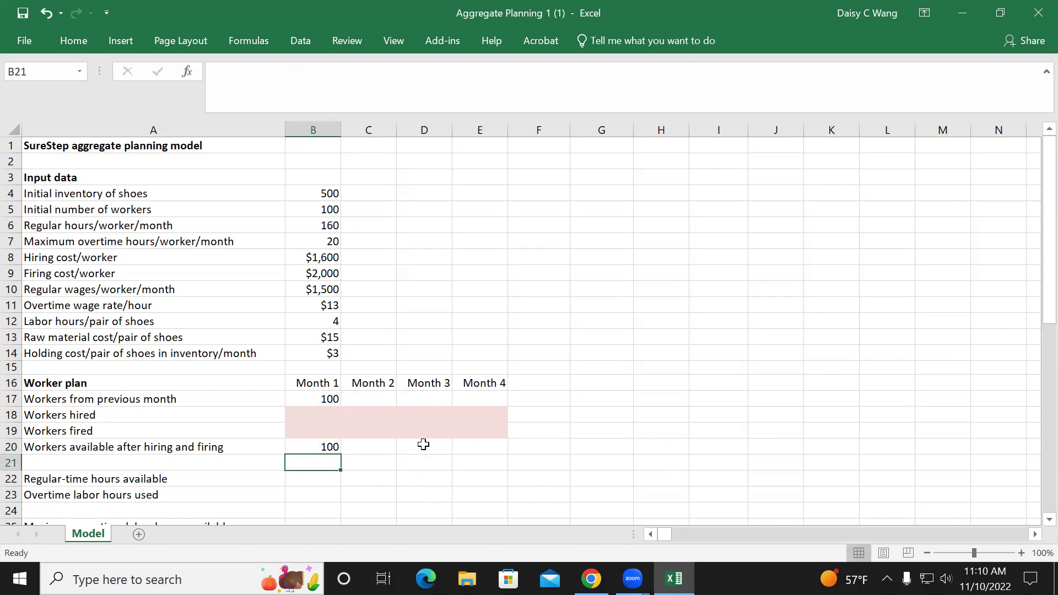
Link Month 2's workers from previous month in C17 with =B20, copy it through Month 4, and check E17's formula.
click(380, 399)
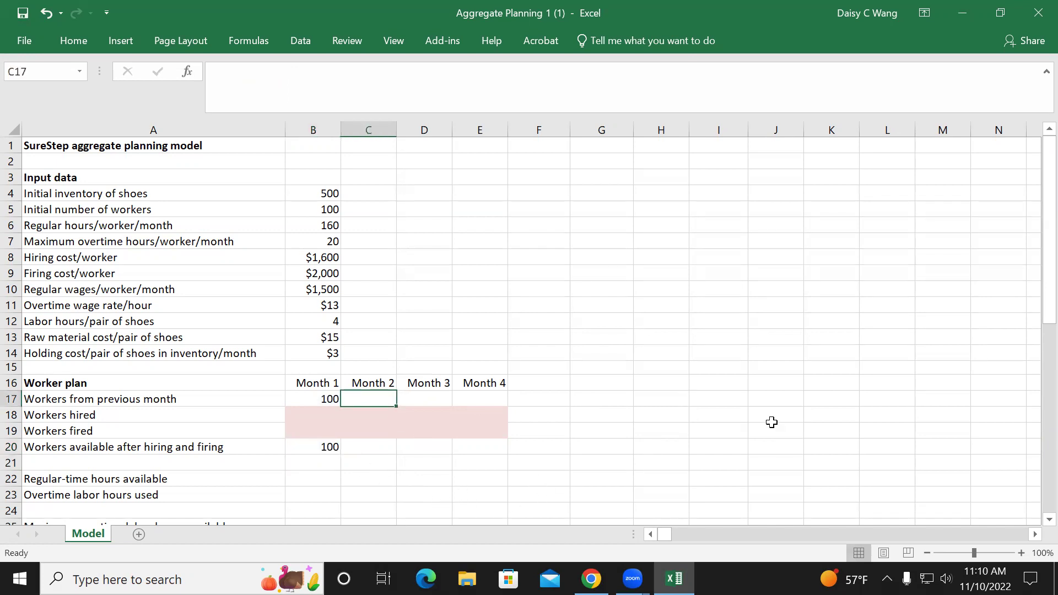
key(F2)
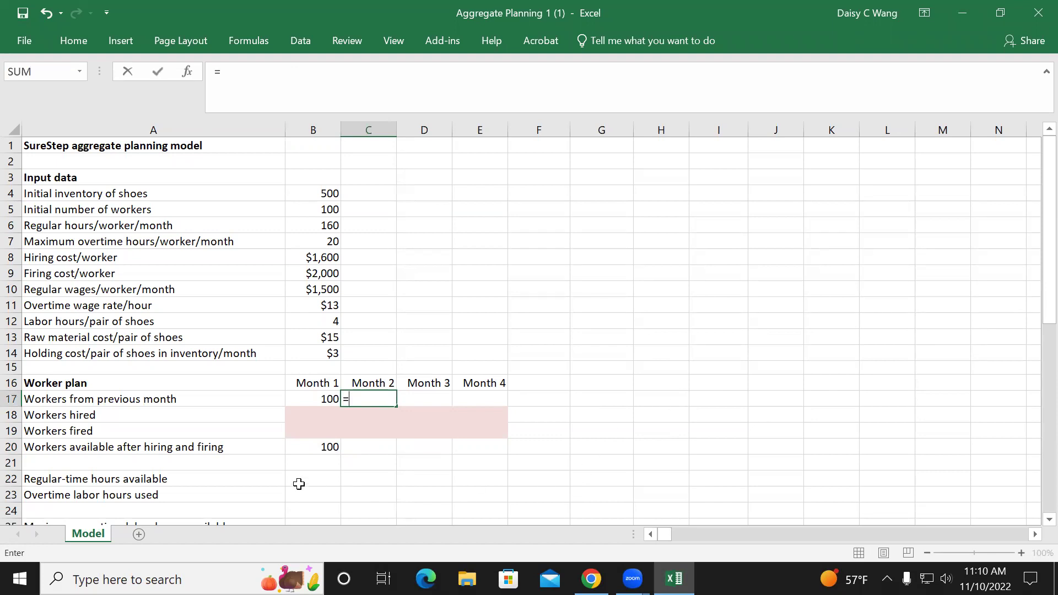
click(322, 446)
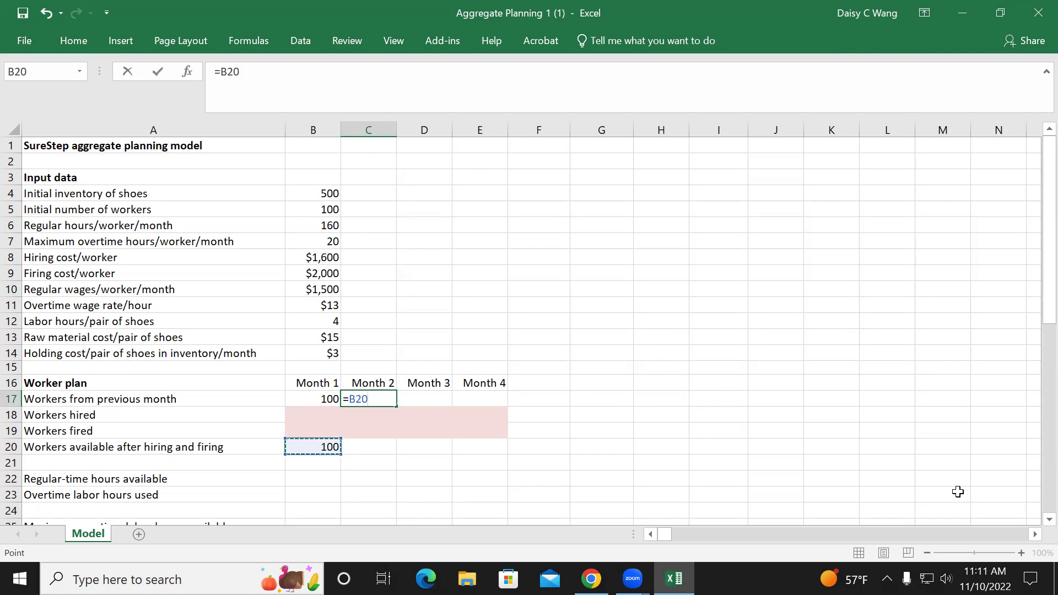
key(Return)
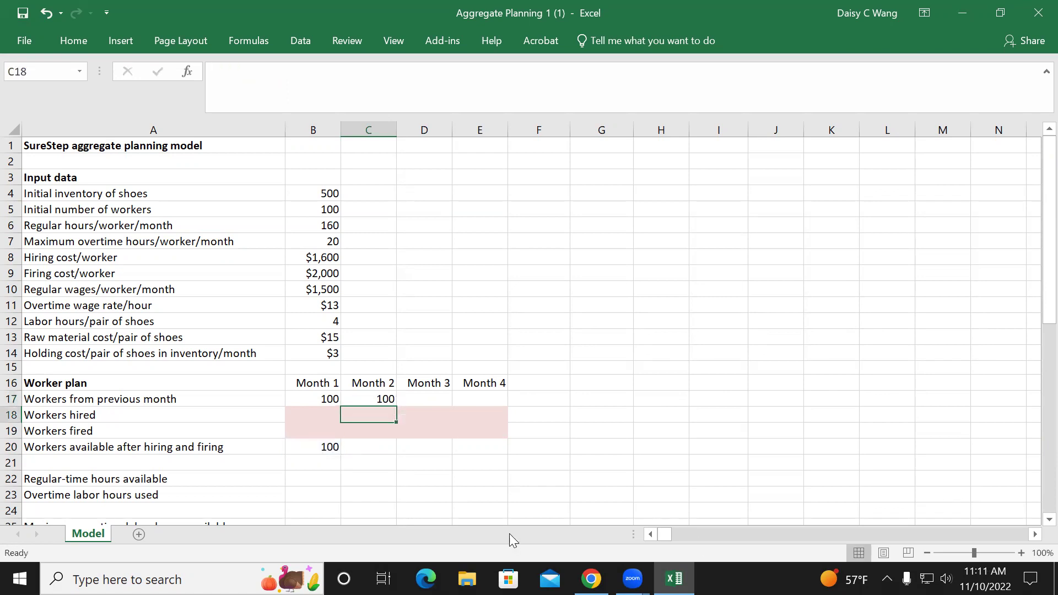
click(381, 402)
drag(397, 408, 493, 406)
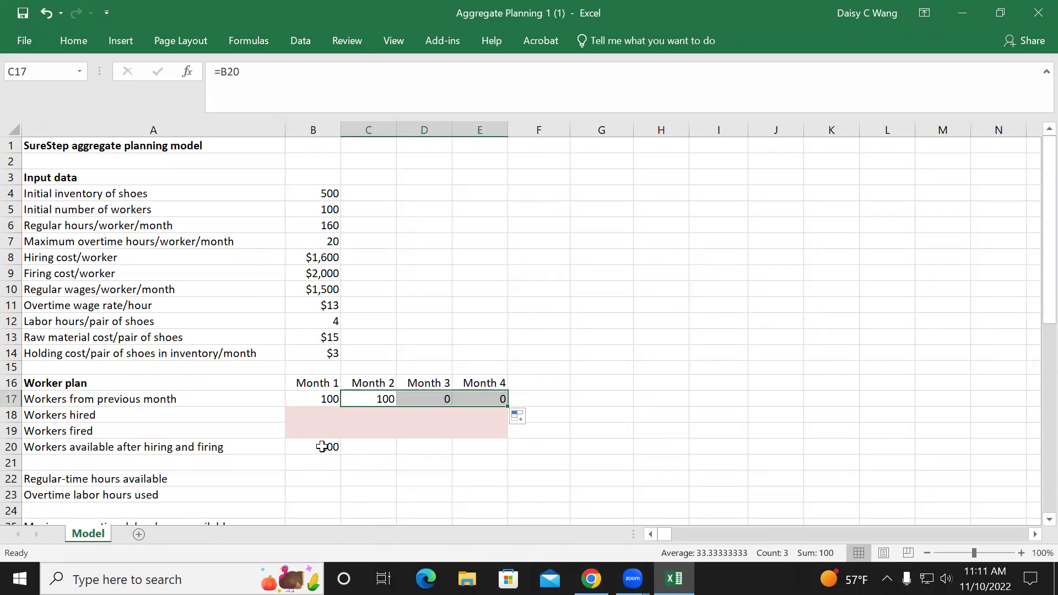
double_click(490, 399)
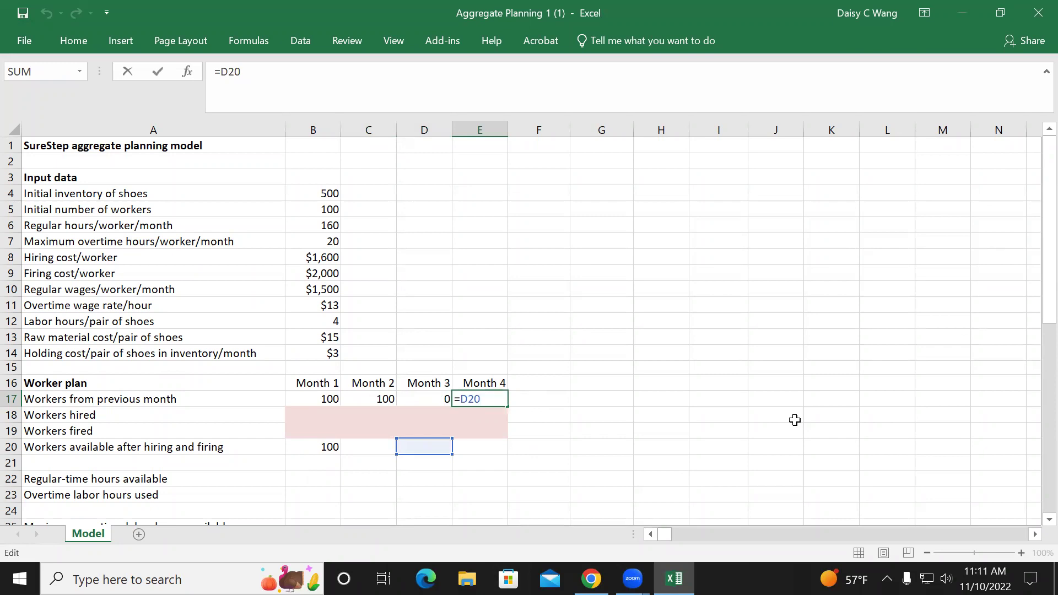
key(Return)
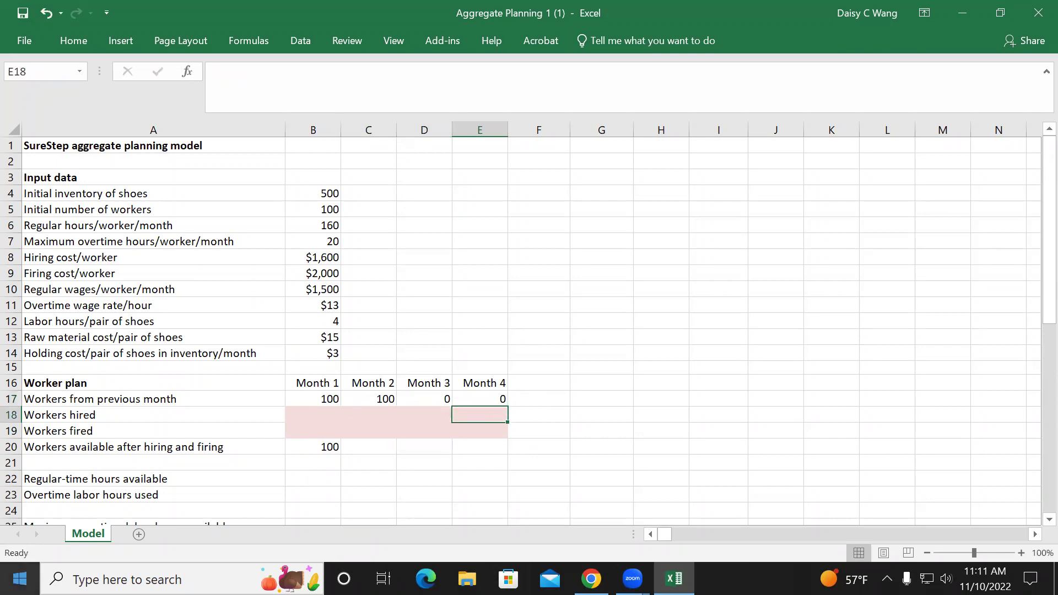
Copy the workers available formula from B20 across through Month 4 (E20) and check the Month 4 formula.
click(329, 445)
drag(342, 456, 499, 453)
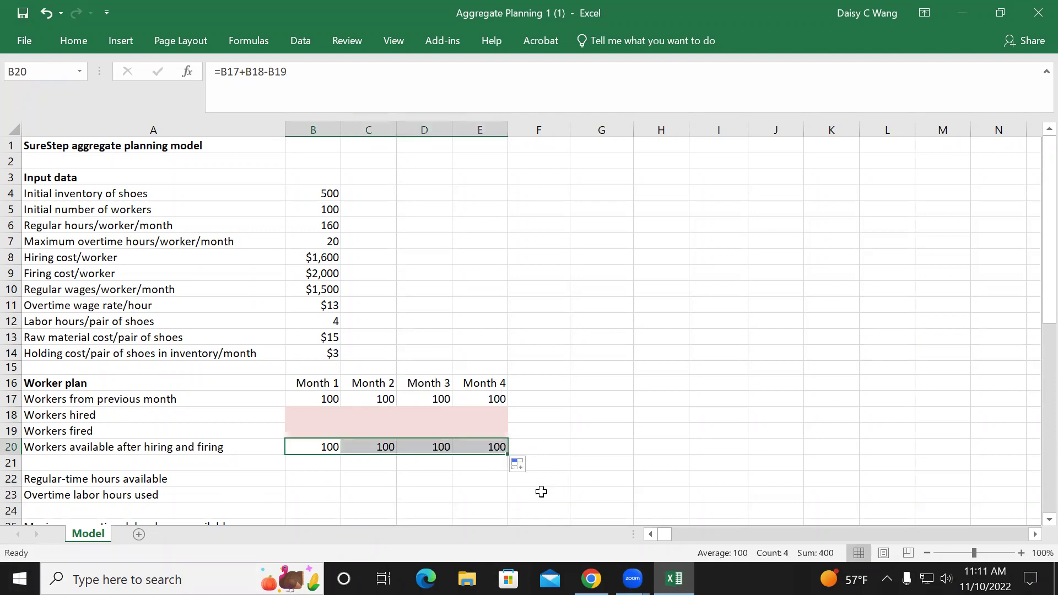
double_click(495, 445)
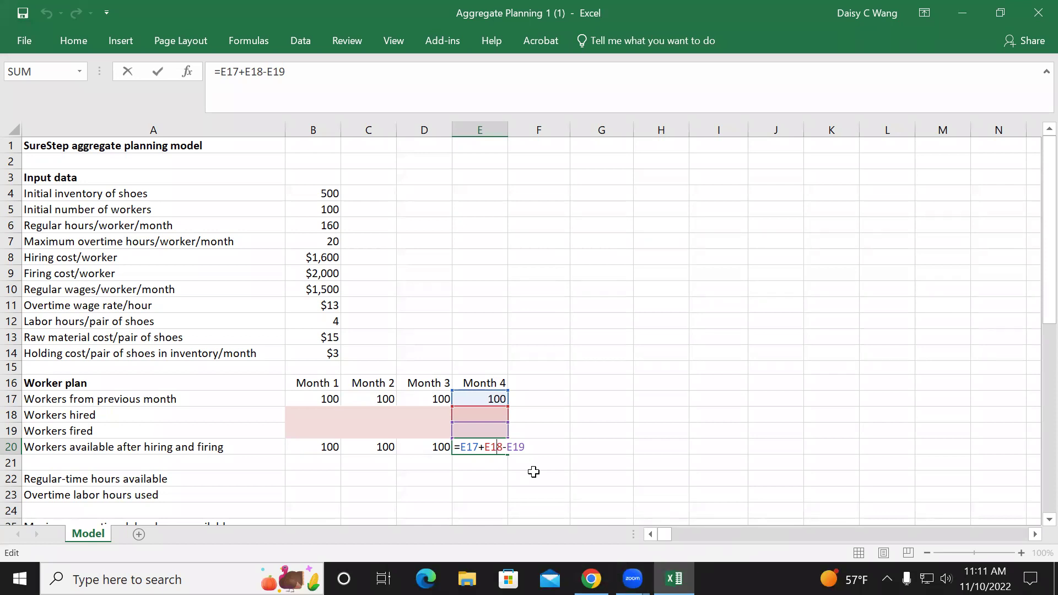
key(Return)
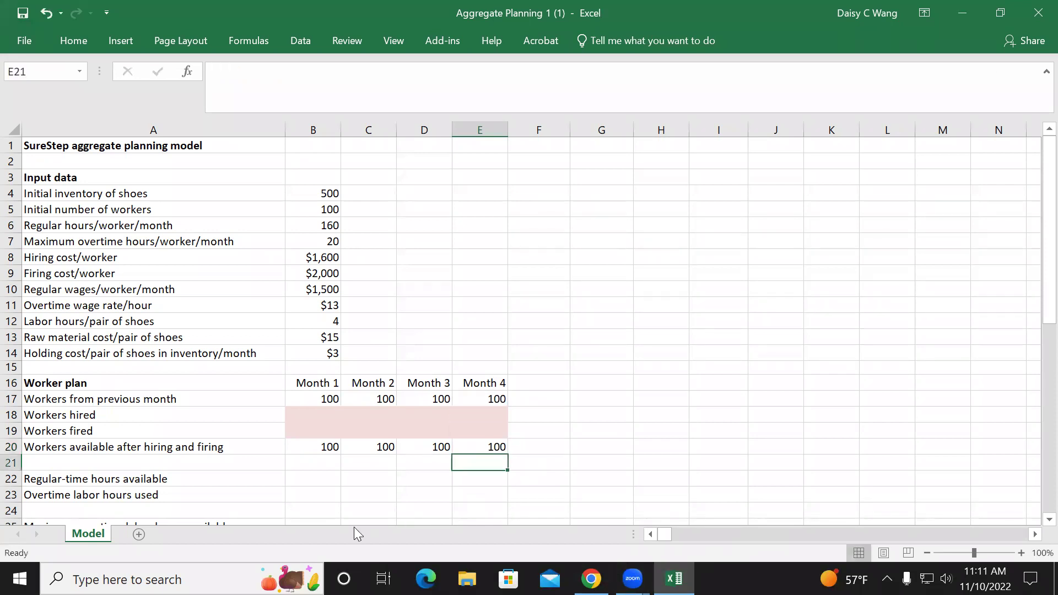
Calculate Month 1's regular-time hours available in B22 with =B20*$B$6.
scroll(341, 505, down, 1)
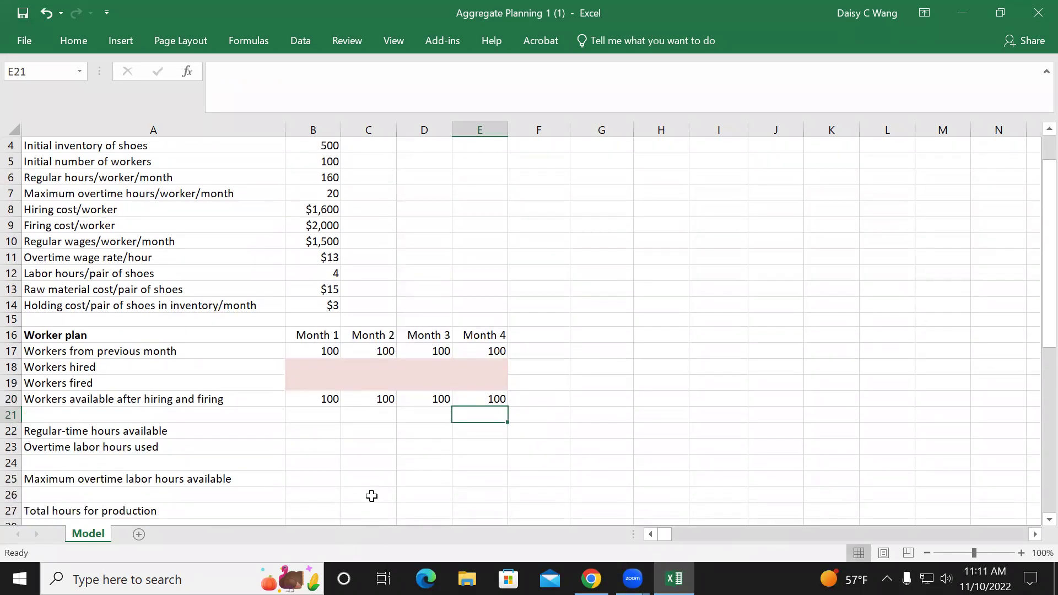
click(319, 432)
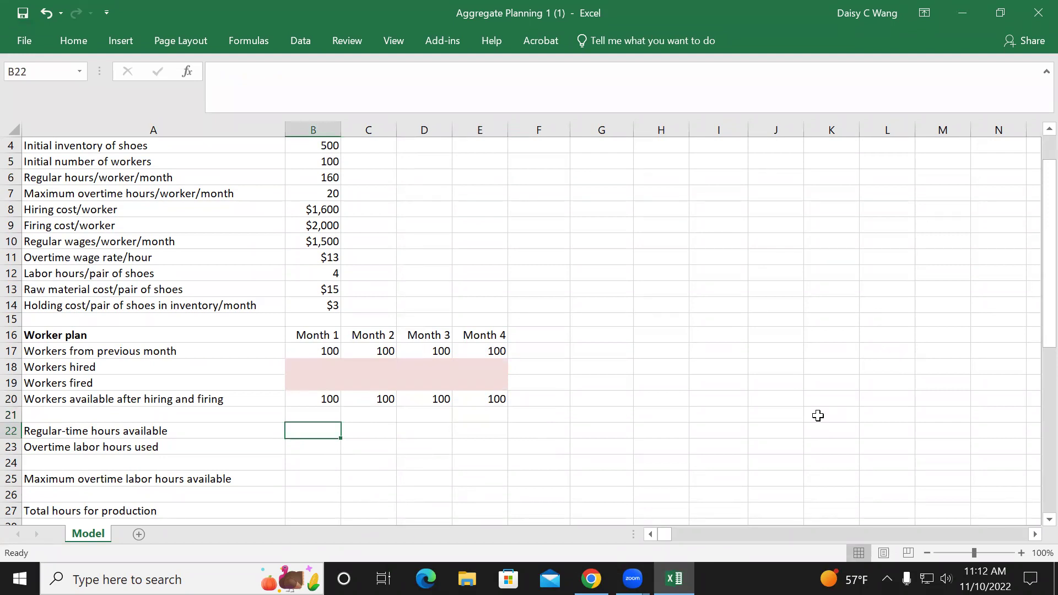
text(=)
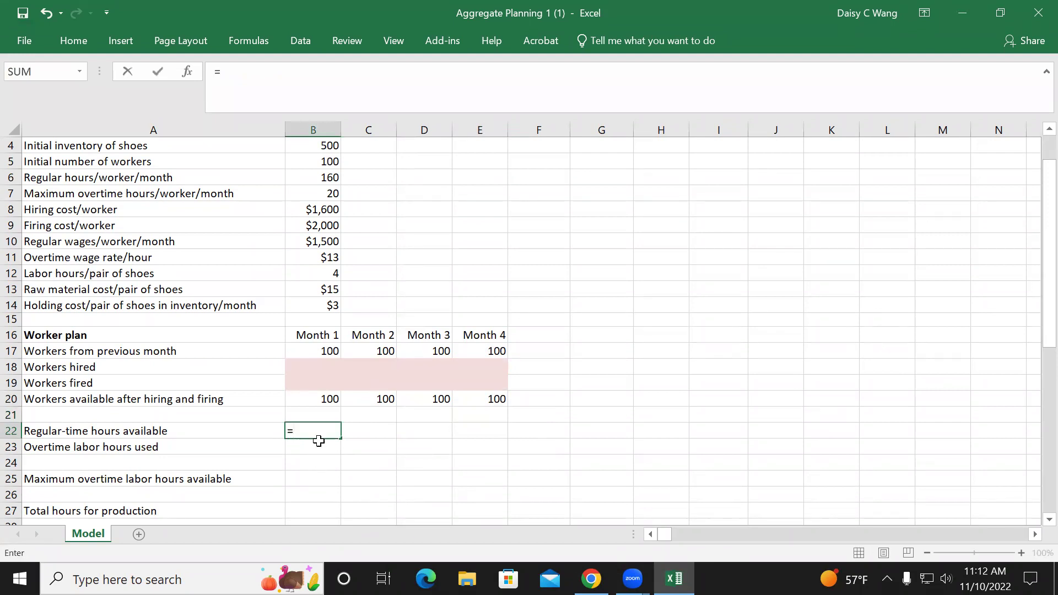
click(331, 404)
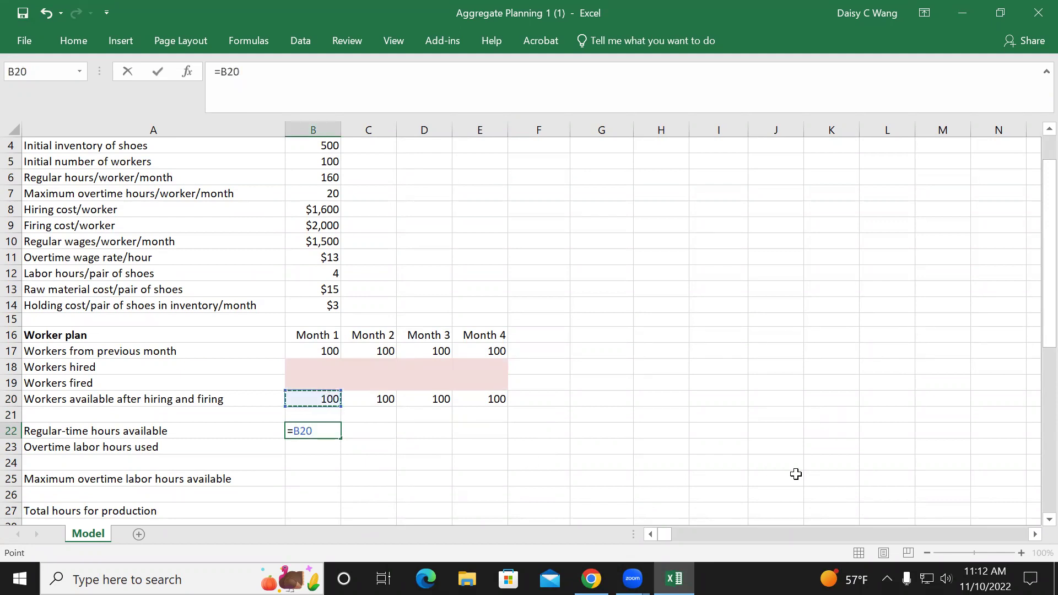
text(*)
click(305, 177)
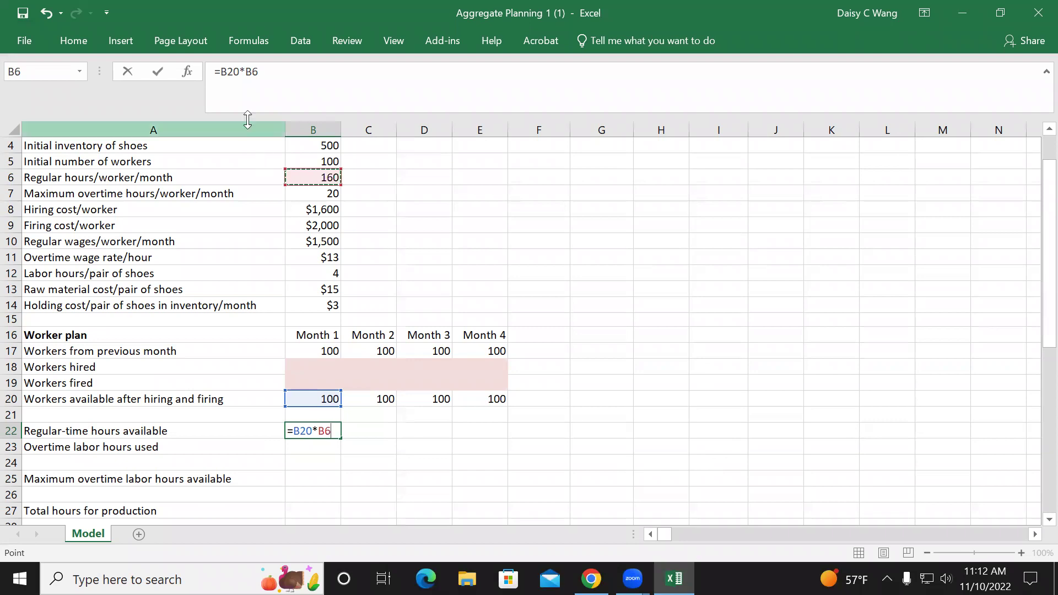
double_click(256, 72)
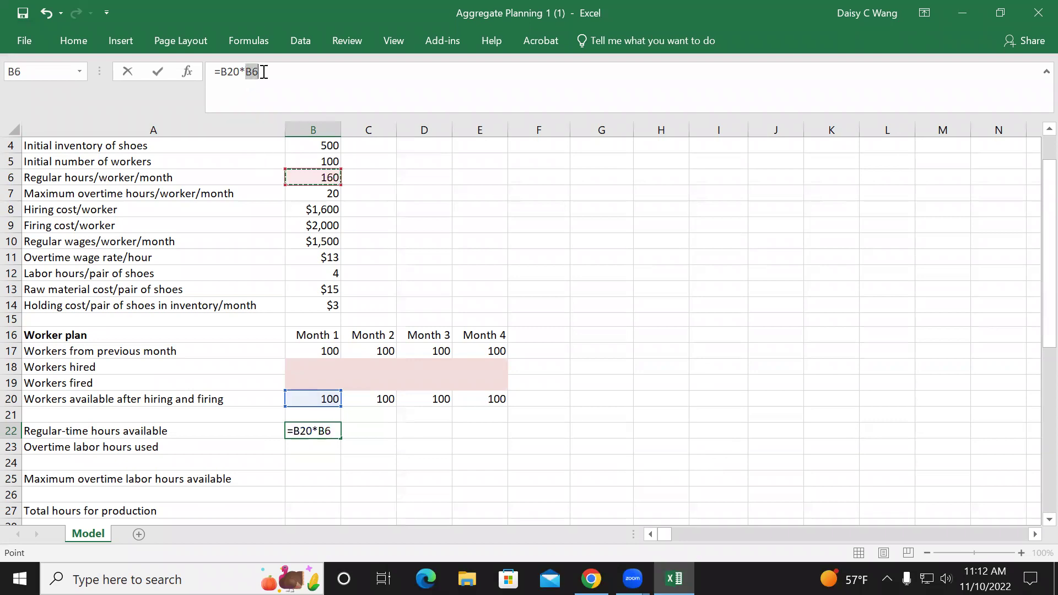
key(F4)
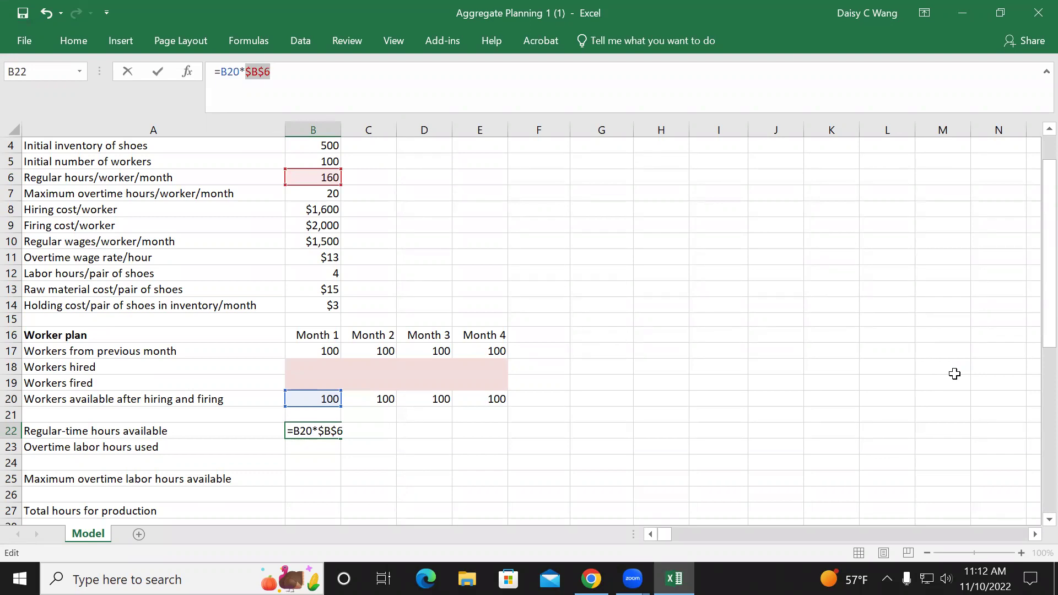
key(Return)
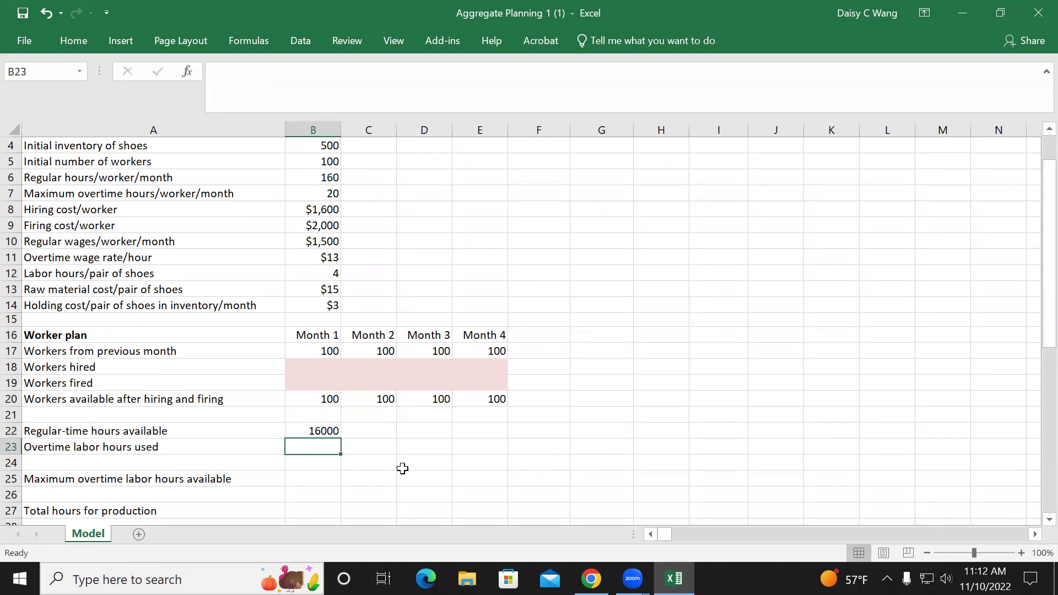
text(=)
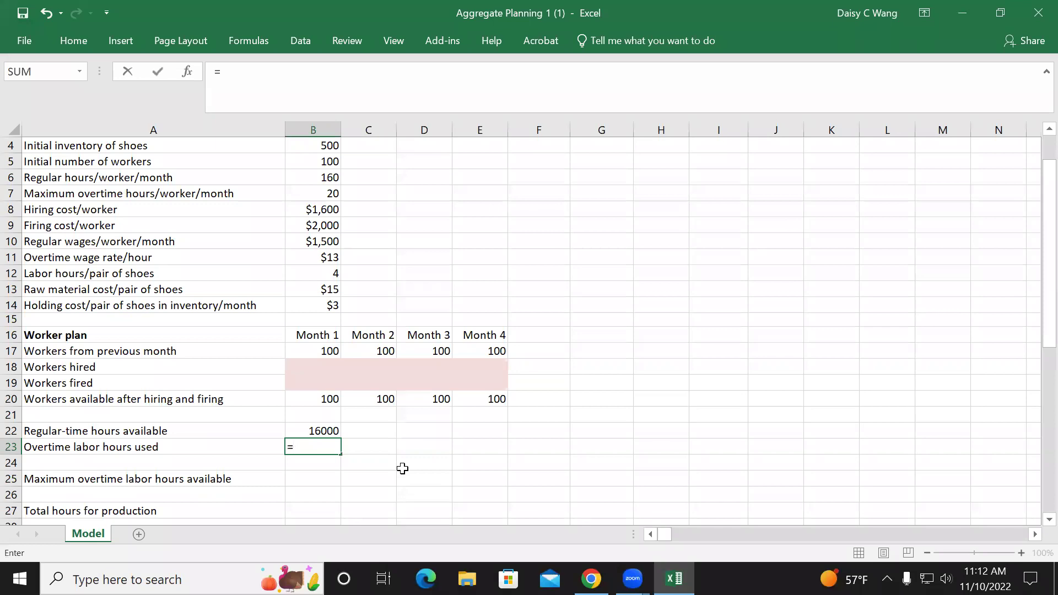
click(327, 399)
text(*)
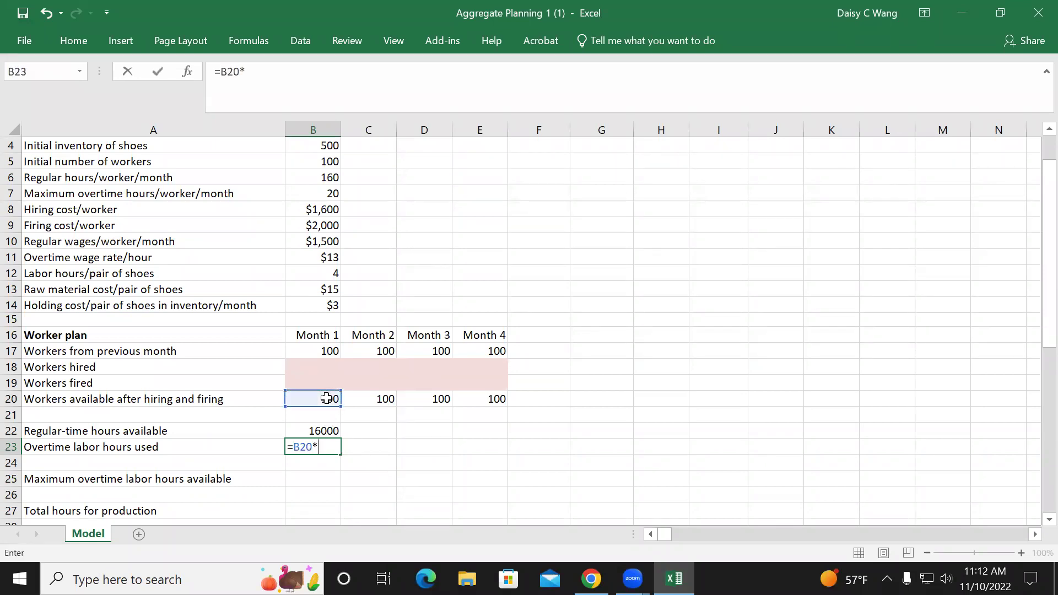
click(325, 193)
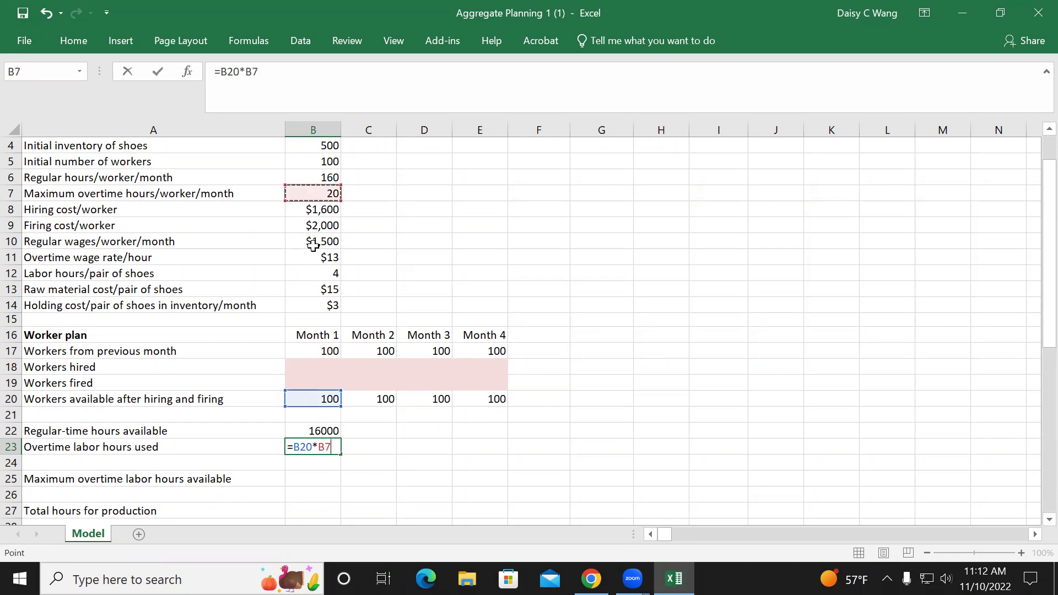
key(F4)
key(Escape)
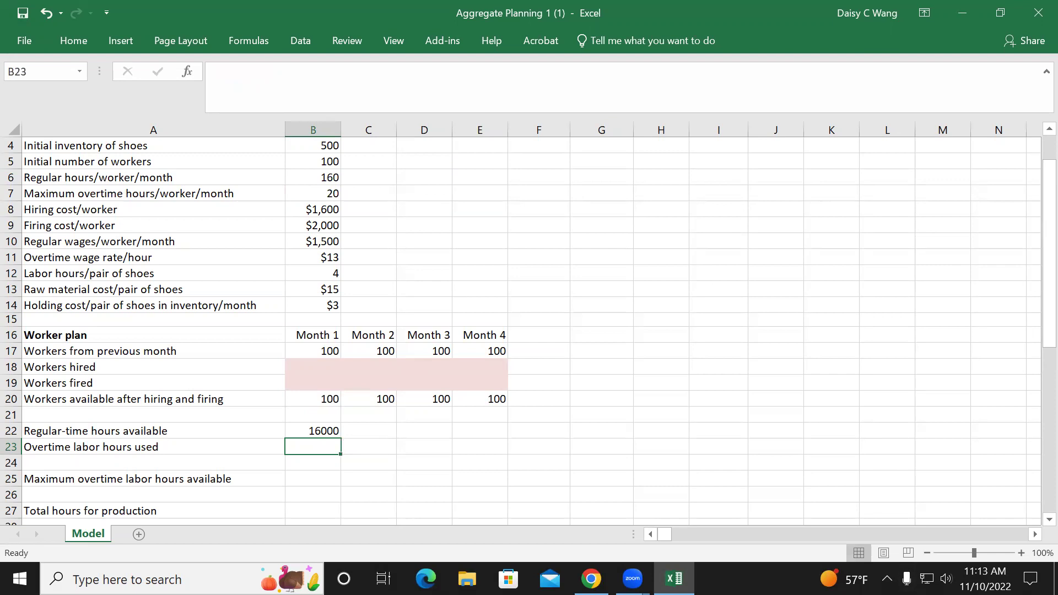
click(987, 578)
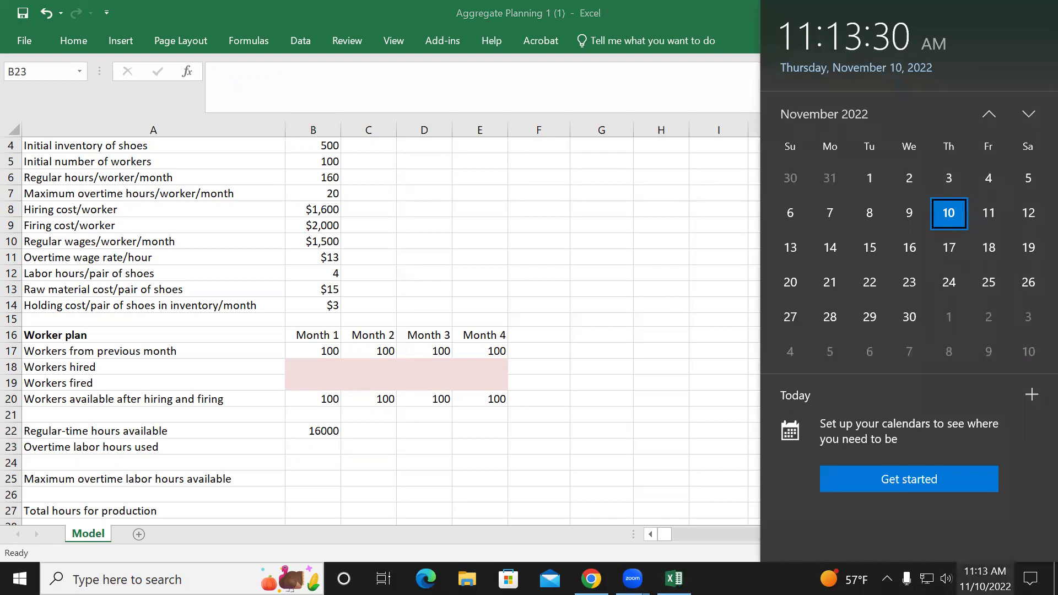
click(659, 302)
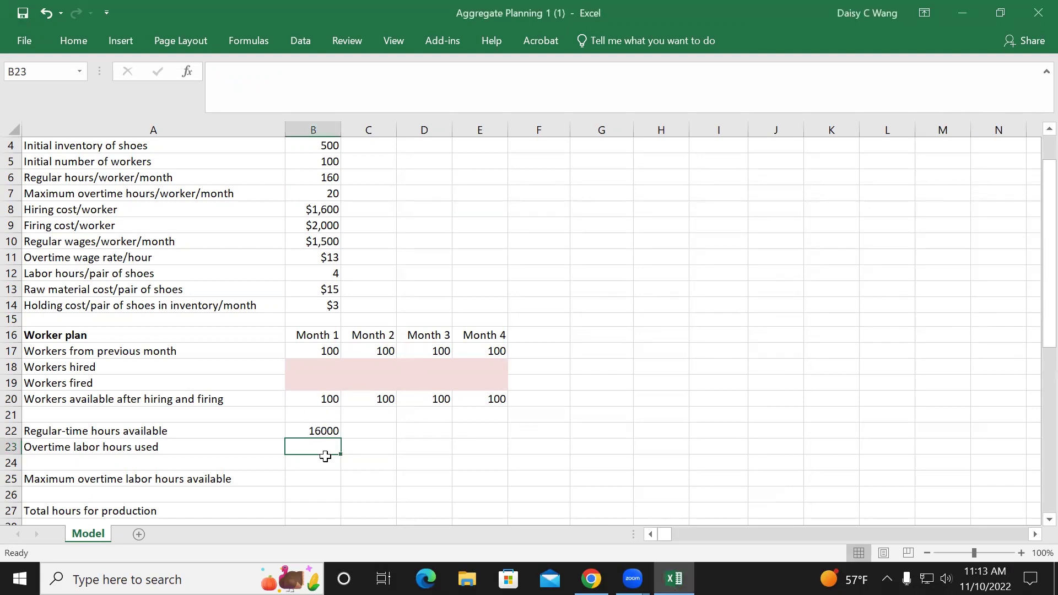
Enter =B20*$B$7 in B23, Month 1's cell in the overtime labor hours used row.
text(=)
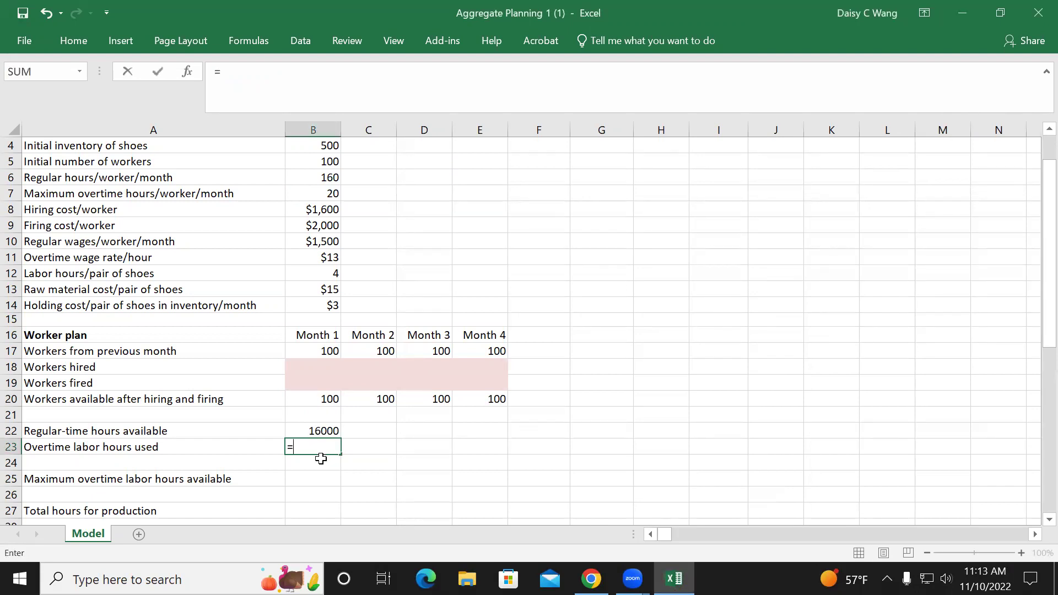
click(312, 401)
text(*)
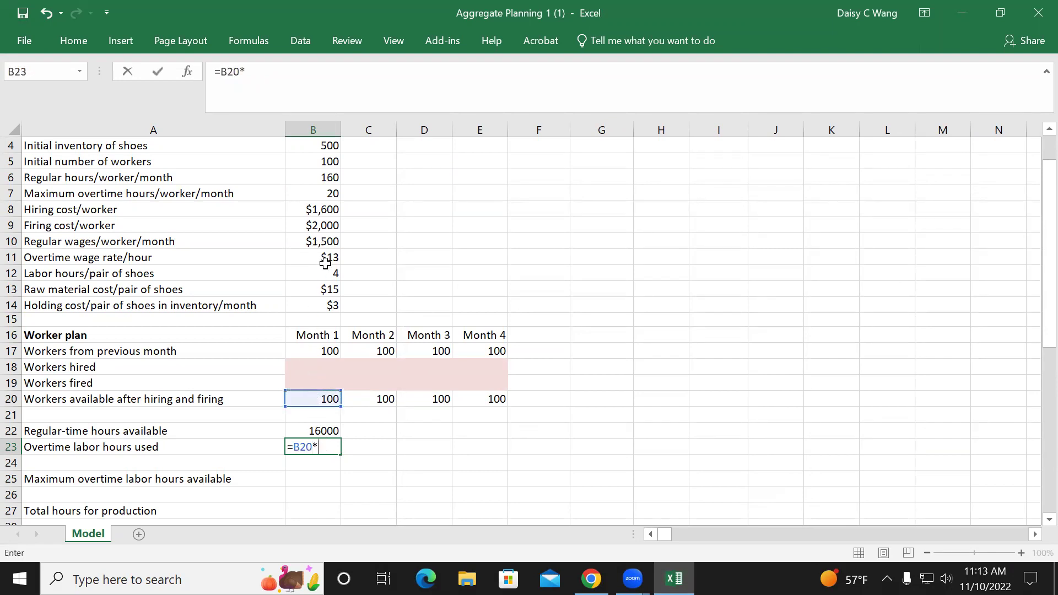
key(Up)
key(Up)
key(Up)
key(Up)
key(Up)
key(Up)
key(Up)
key(Up)
key(Up)
key(Up)
key(Up)
key(Up)
key(Up)
key(Up)
key(Up)
key(Up)
key(F4)
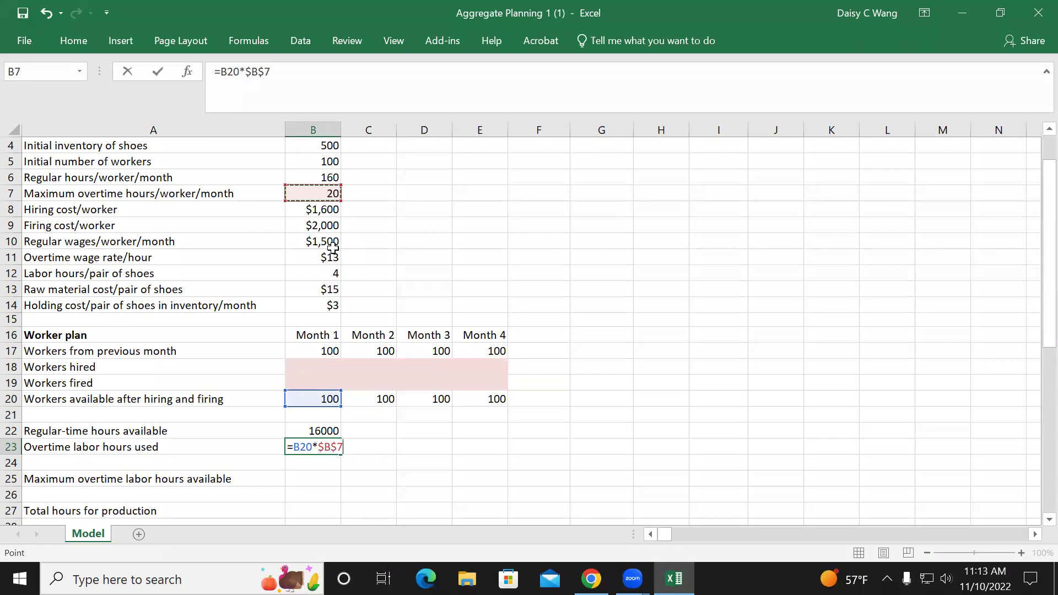
key(Return)
Copy the Month 1 hour formulas in B22:B23 across through Month 4 and check the formulas in E22 and E23.
drag(321, 430, 320, 446)
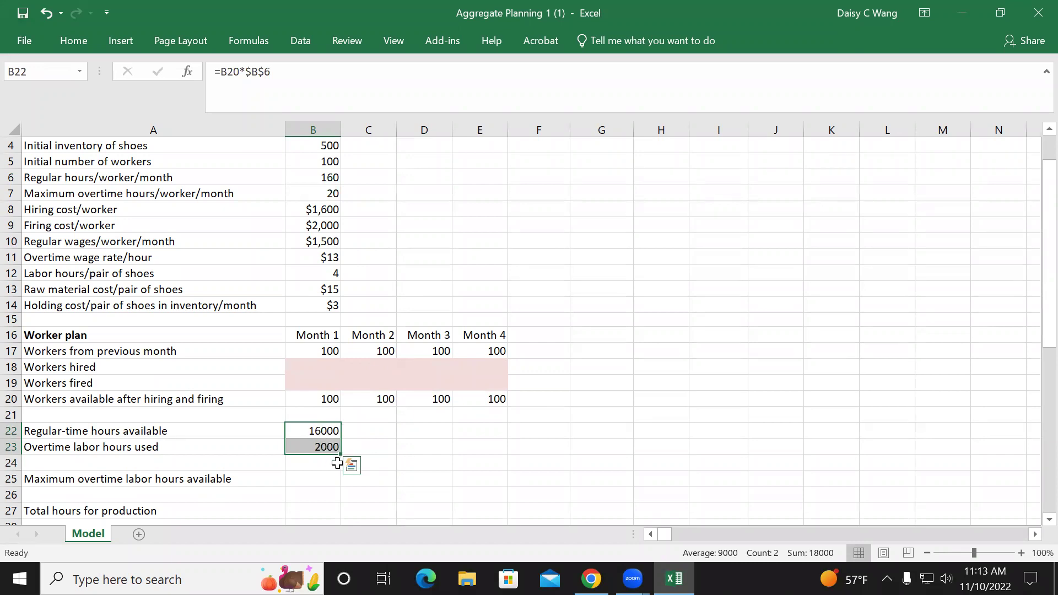
drag(341, 455, 499, 464)
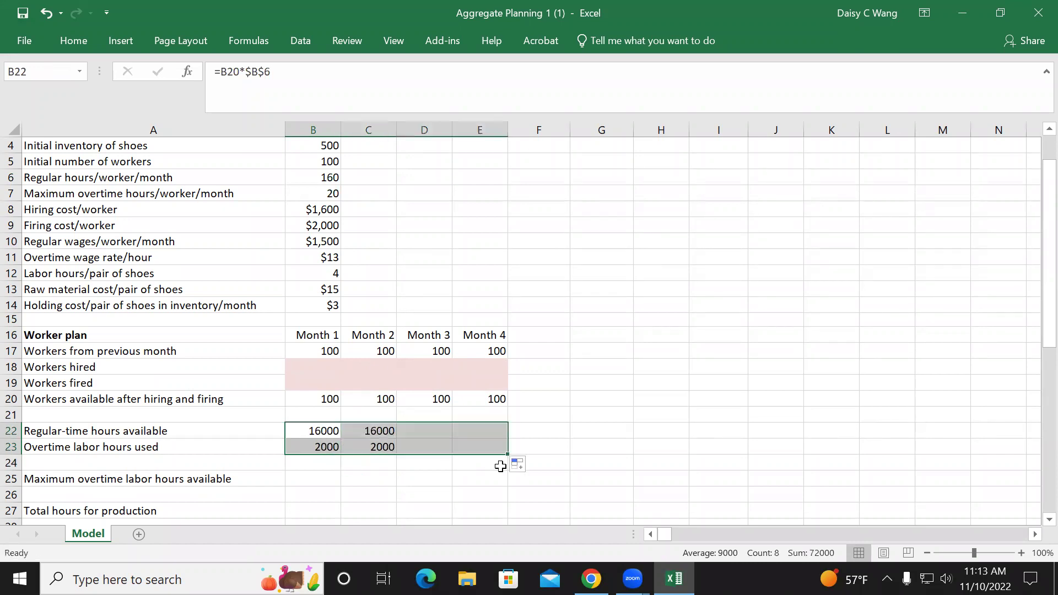
double_click(493, 429)
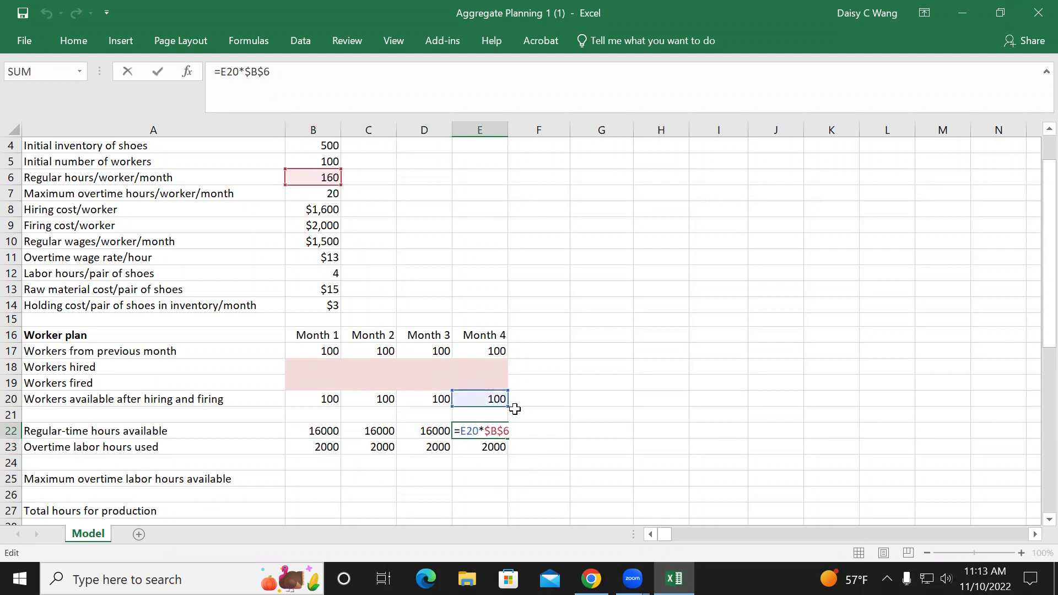
key(Escape)
double_click(497, 447)
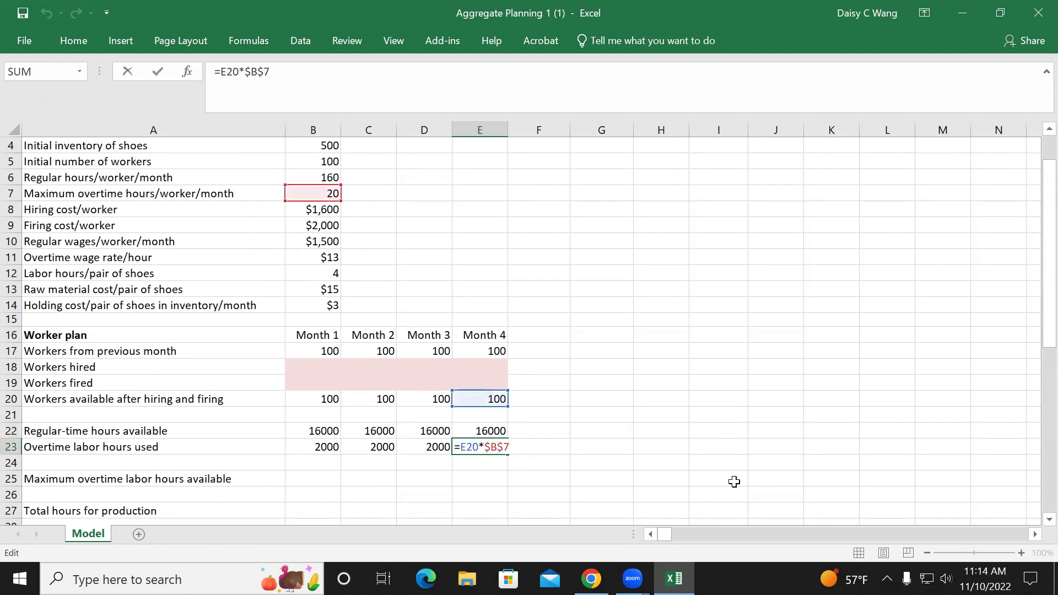
key(Return)
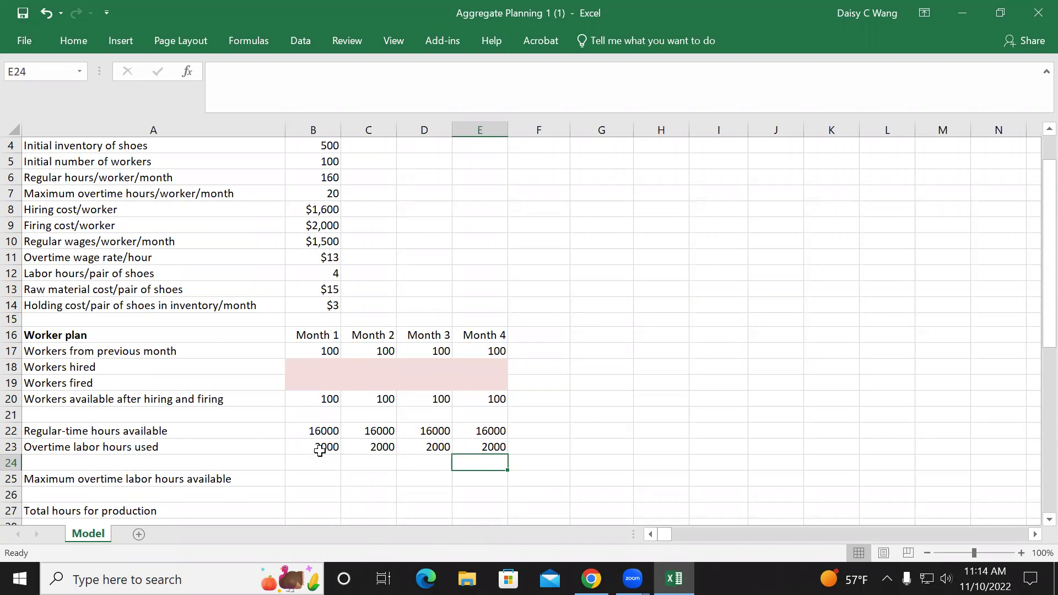
Move the overtime formulas from B23:E23 down to the maximum overtime labor hours available row, B25:E25.
drag(319, 444, 480, 448)
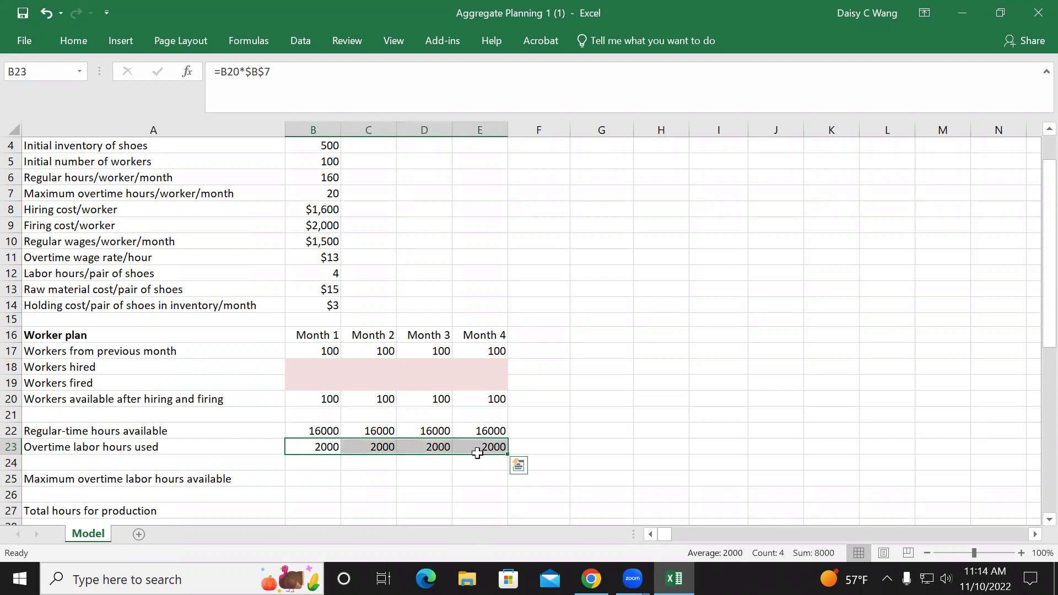
drag(478, 453, 473, 482)
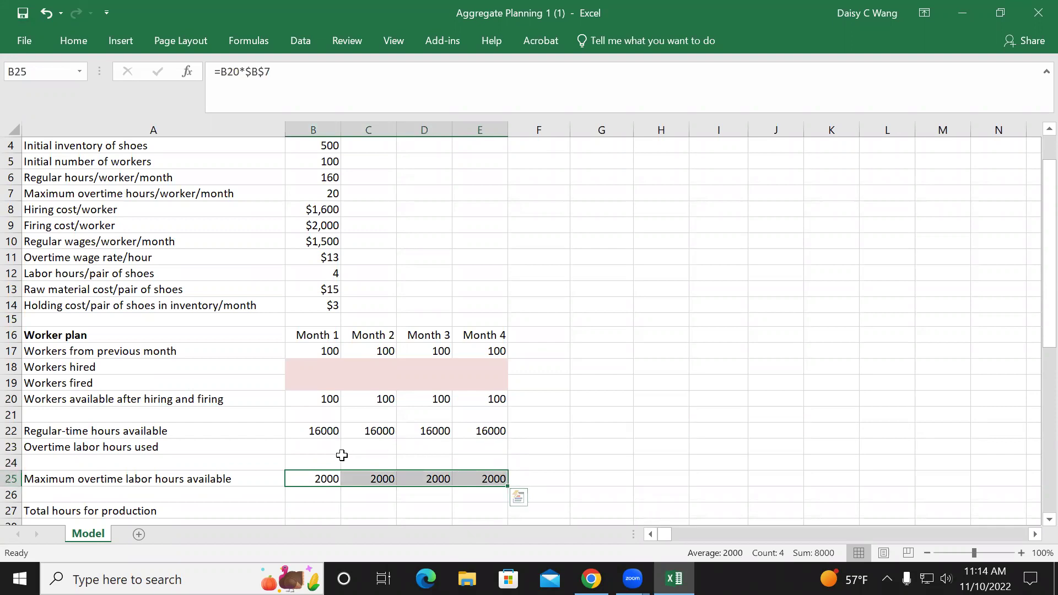
Shade the overtime labor hours used cells B23:E23 with the same light pink fill as the workers hired and fired cells.
drag(322, 447, 477, 442)
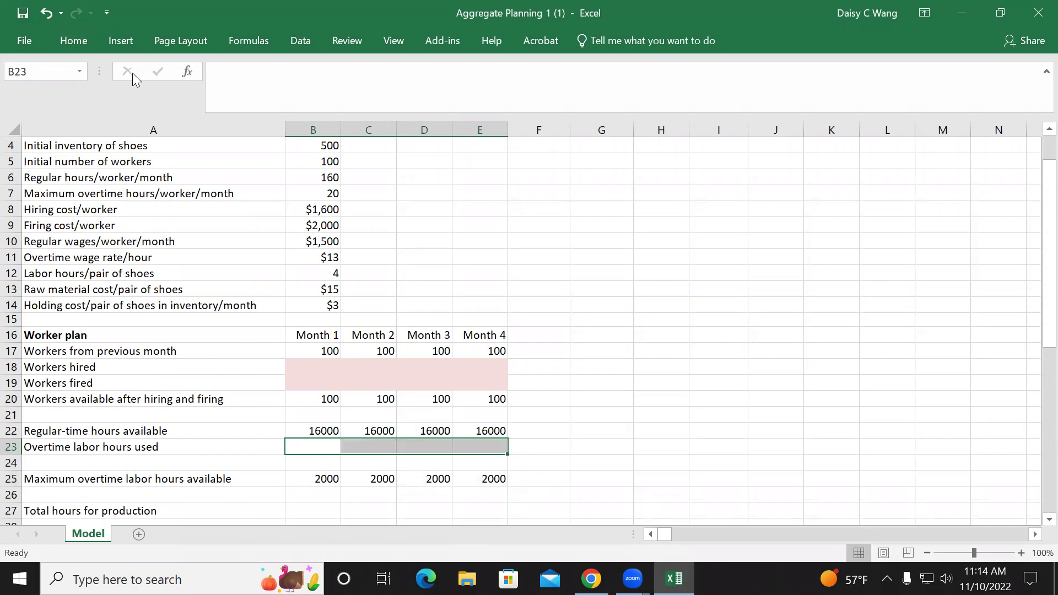
click(301, 40)
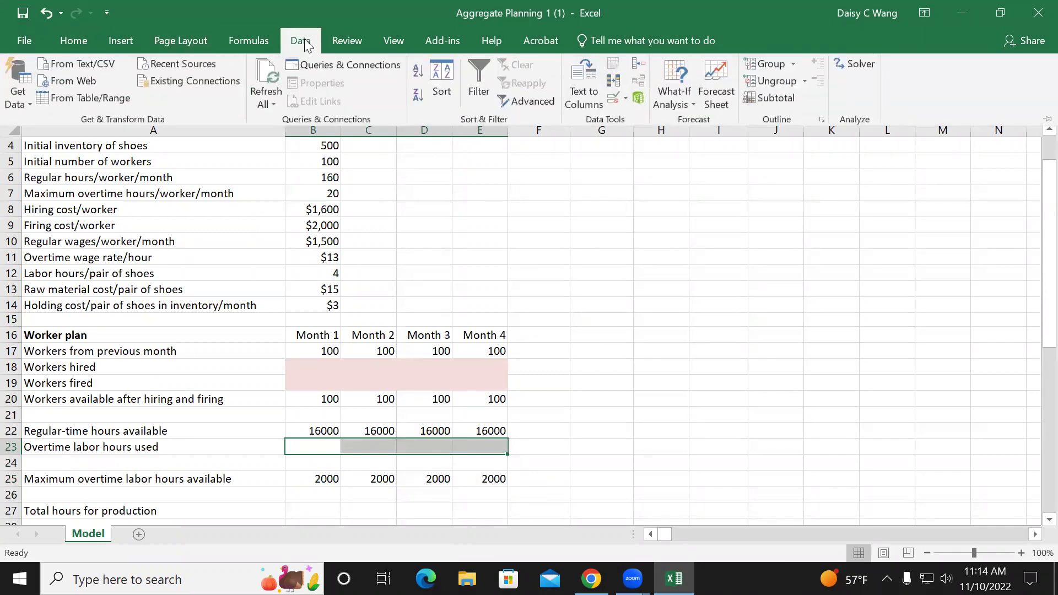
click(73, 42)
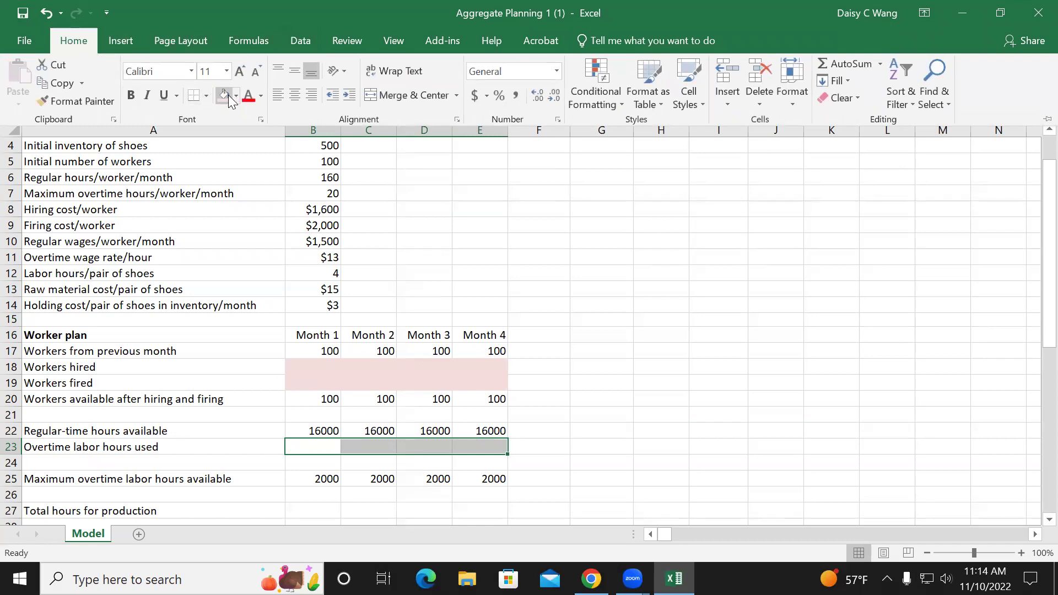
click(223, 96)
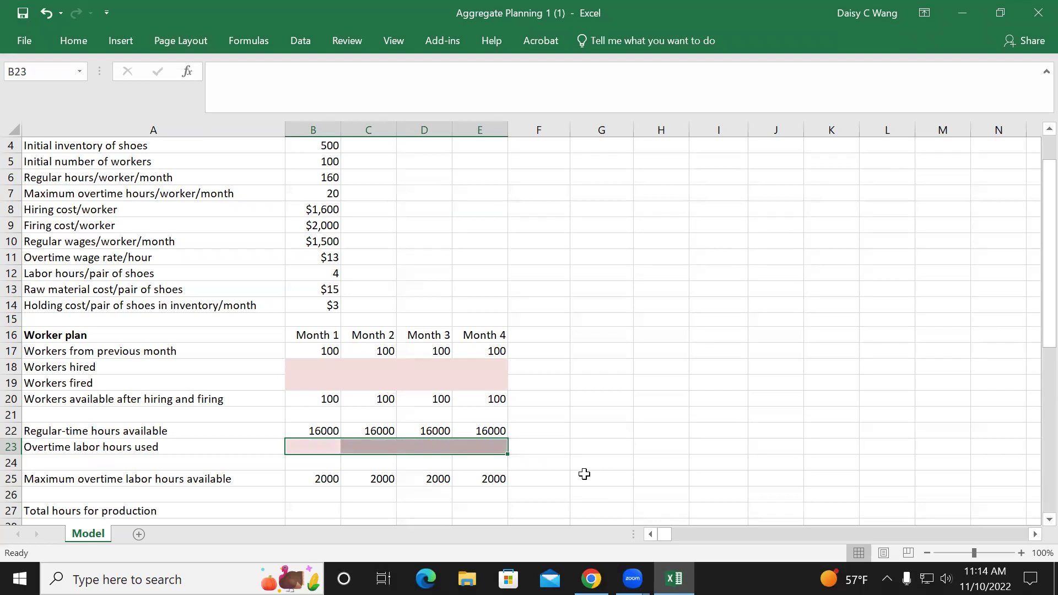
Enter <= in B24 between overtime hours used and maximum overtime hours, and copy it across through Month 4.
click(313, 467)
key(shift+Right)
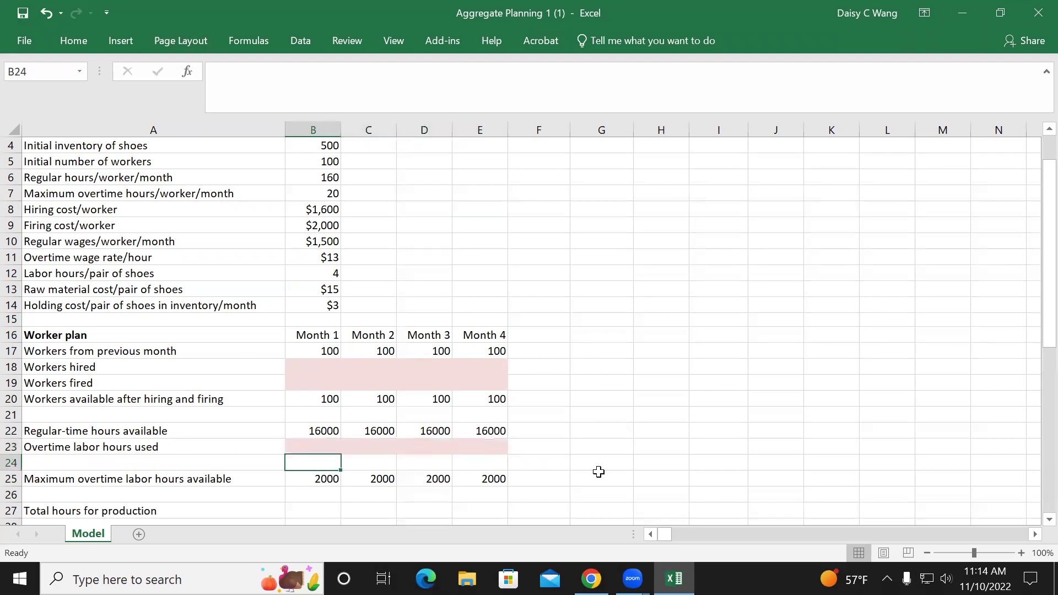
text(,=)
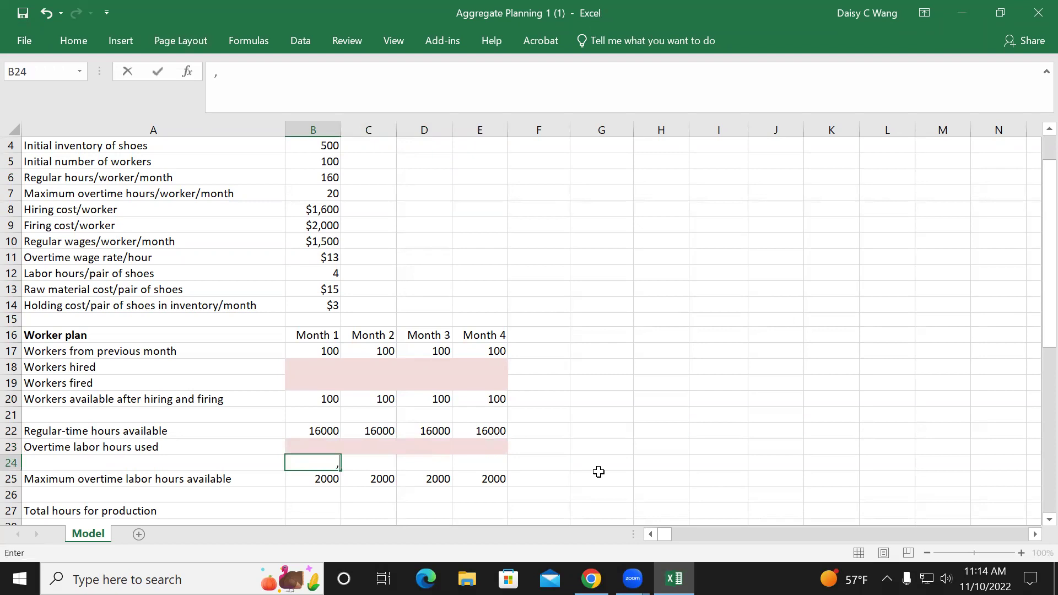
key(BackSpace)
key(BackSpace)
text(<=)
key(Tab)
key(Down)
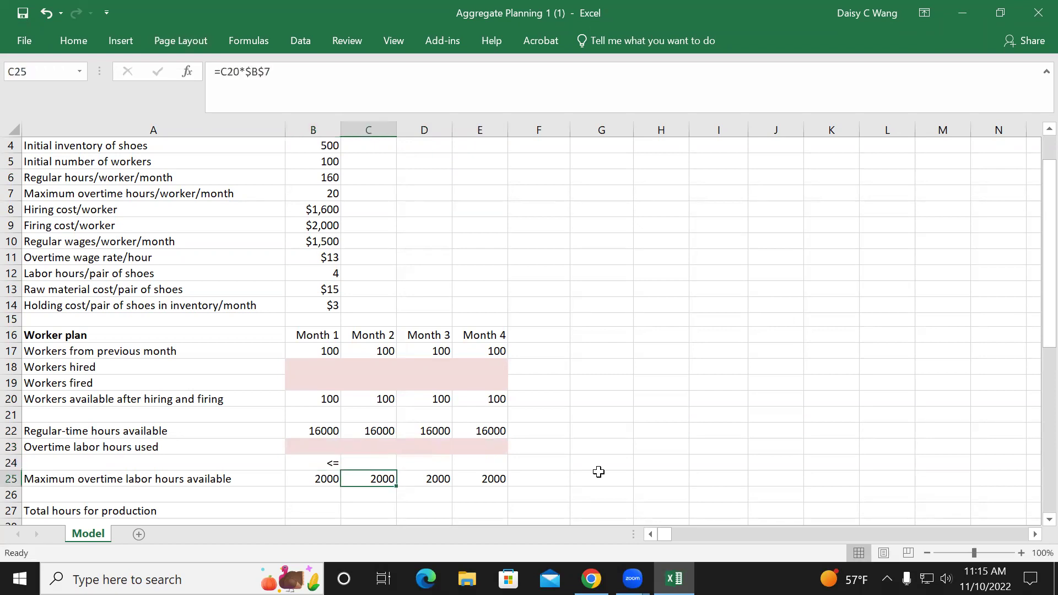
click(331, 466)
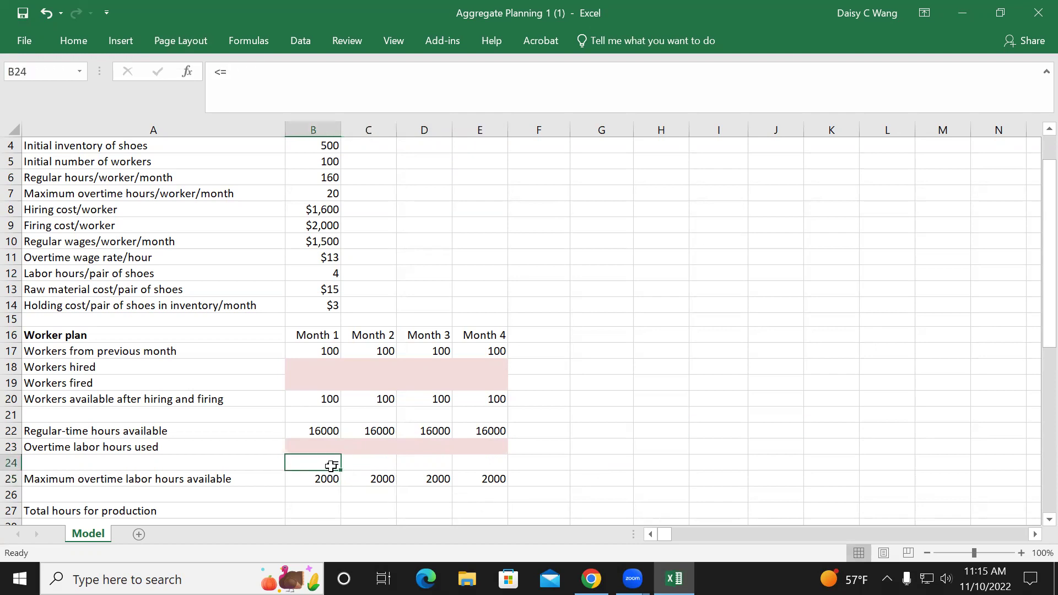
drag(342, 470, 503, 466)
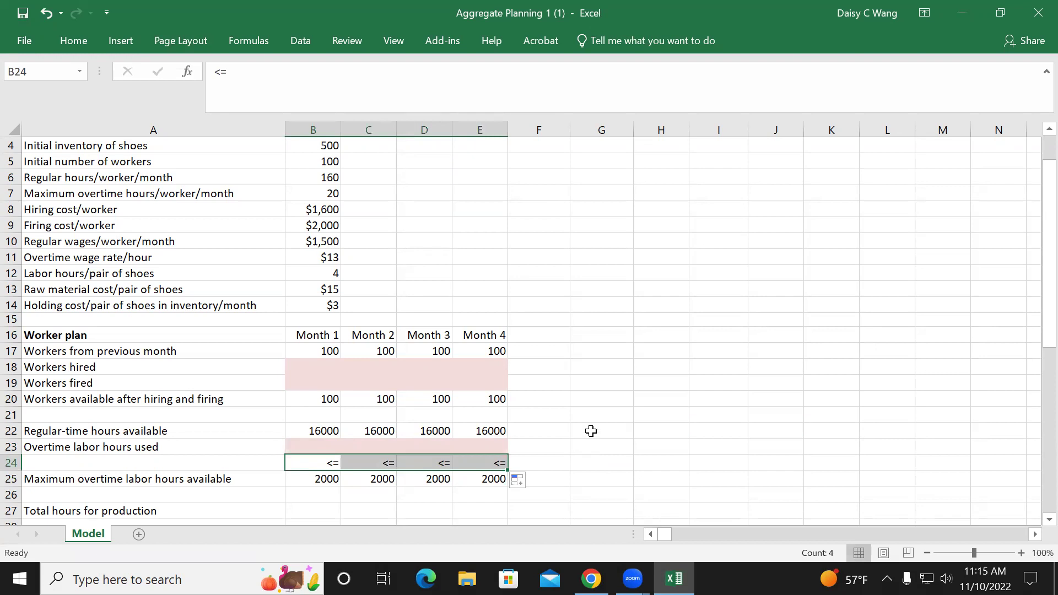
click(591, 430)
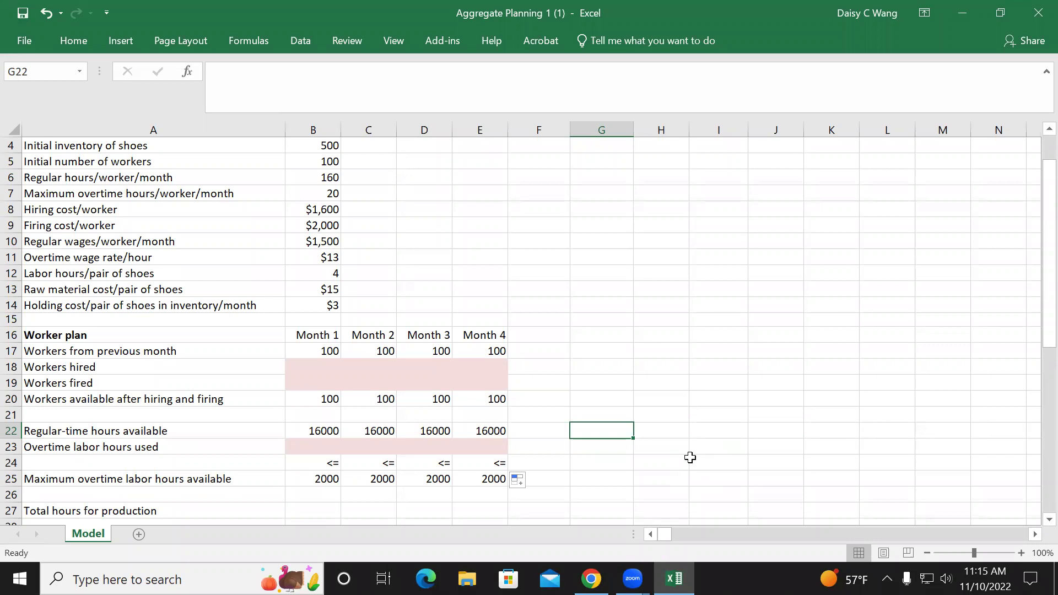
Calculate Month 1's total hours for production in B27 with =B22+B23.
scroll(688, 459, down, 2)
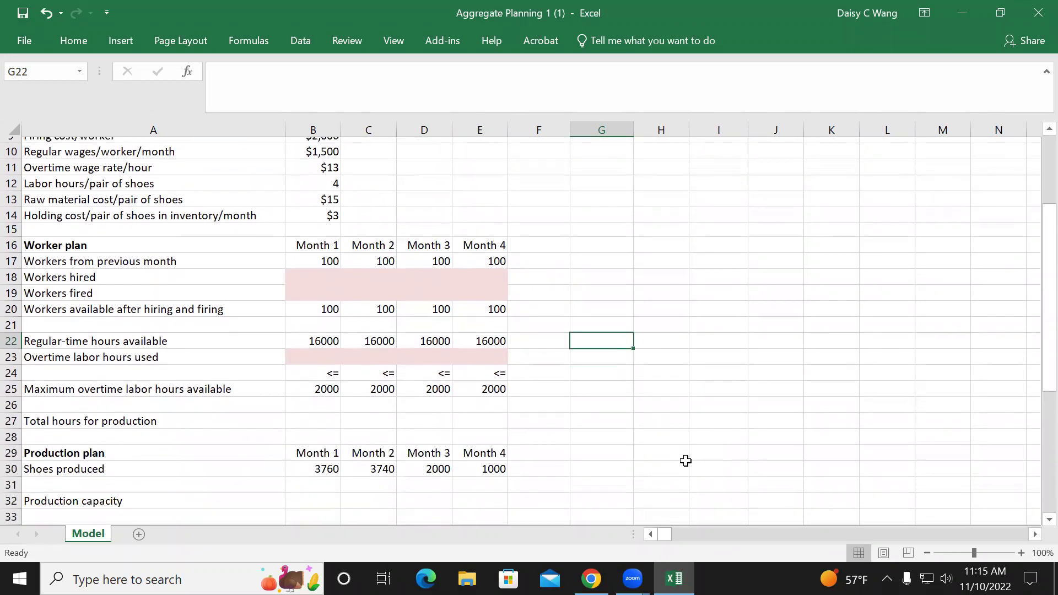
click(313, 415)
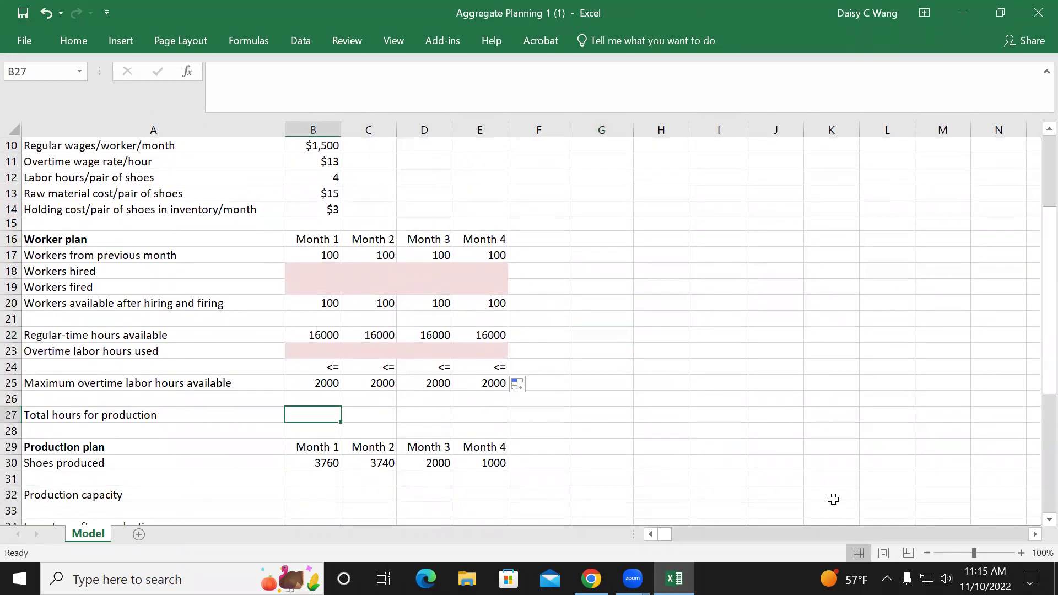
text(=)
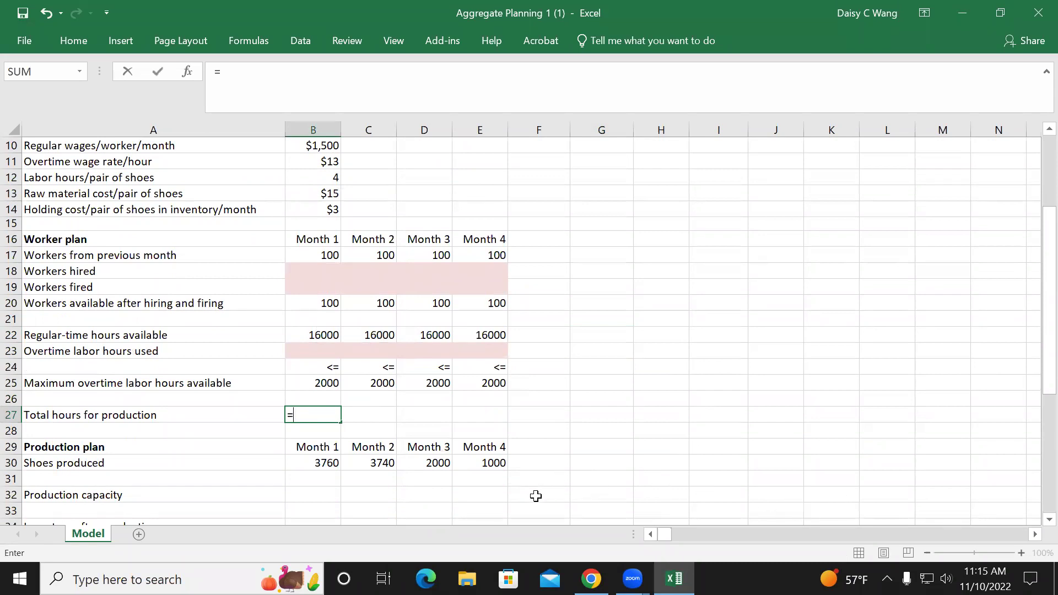
click(311, 334)
text(+)
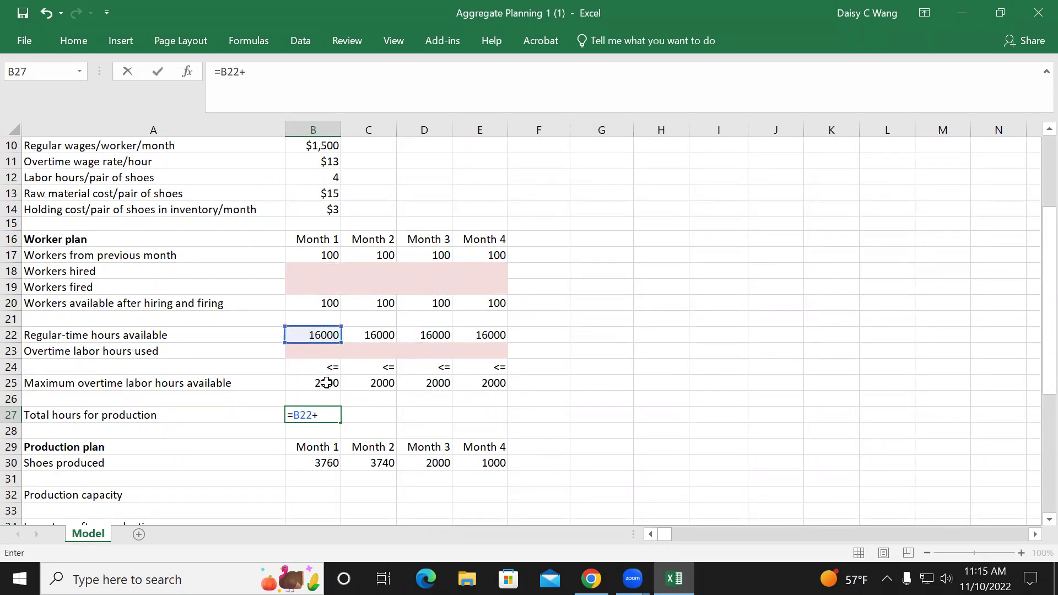
click(304, 350)
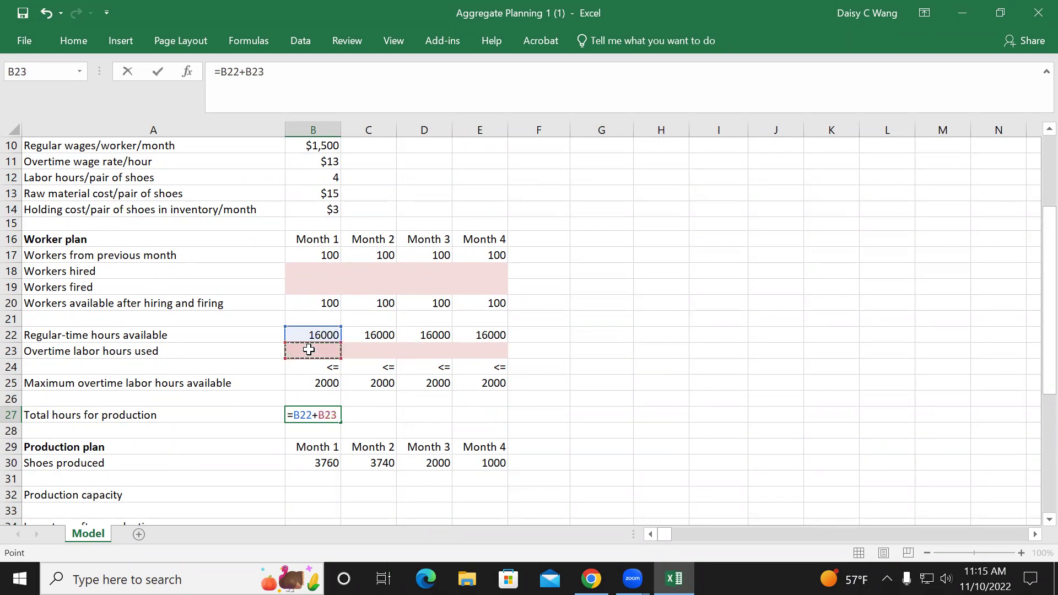
key(Return)
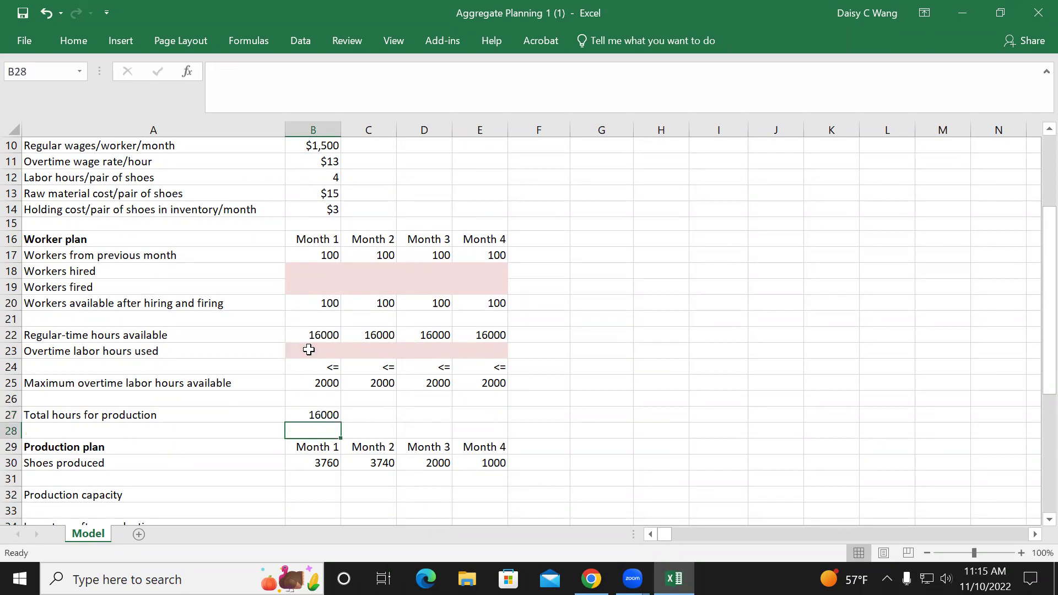
Copy the total hours for production formula from B27 across through Month 4 and check the formula in E27.
click(320, 415)
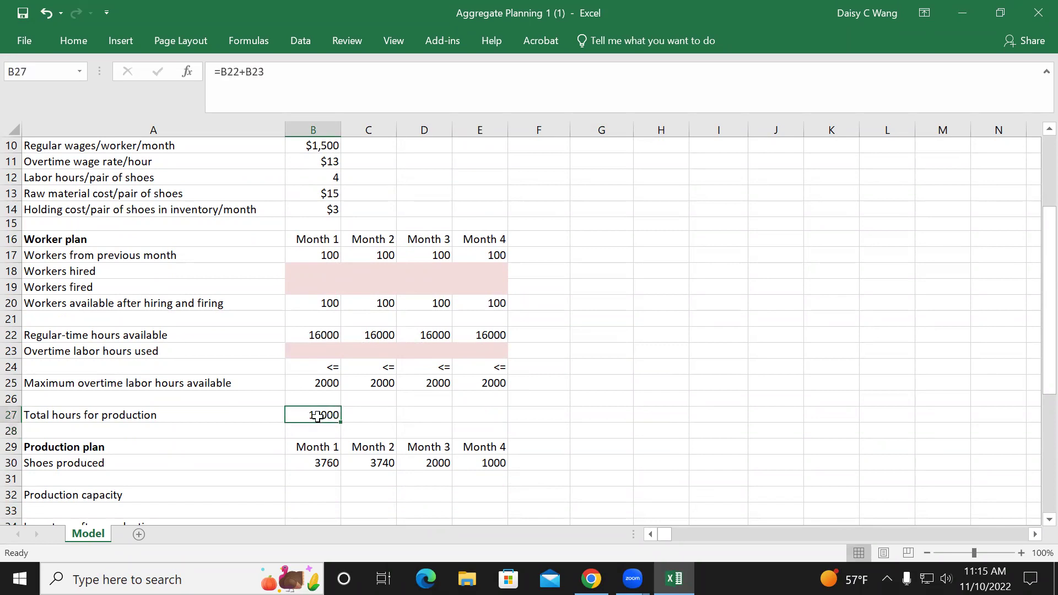
drag(341, 422, 491, 411)
double_click(491, 413)
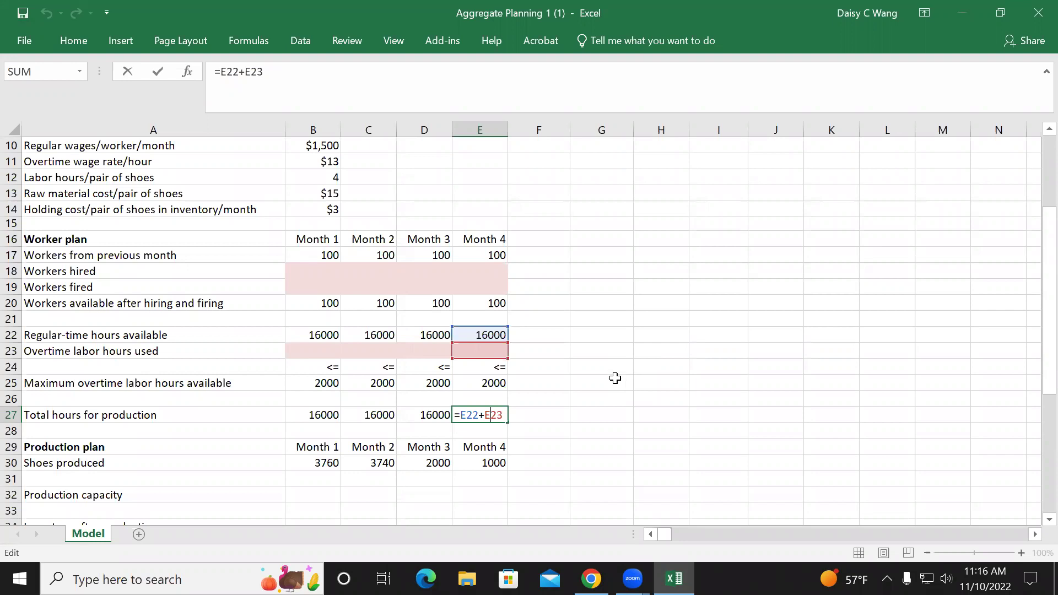
key(ctrl+Return)
Review which cells Month 1's maximum overtime labor hours formula in B25 refers to.
double_click(328, 380)
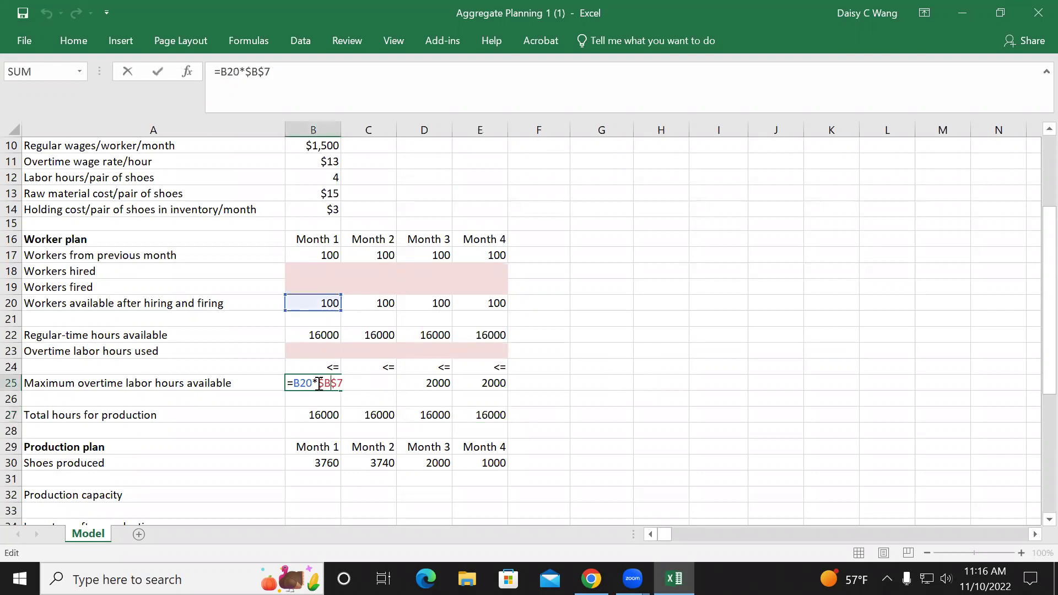
scroll(366, 253, up, 2)
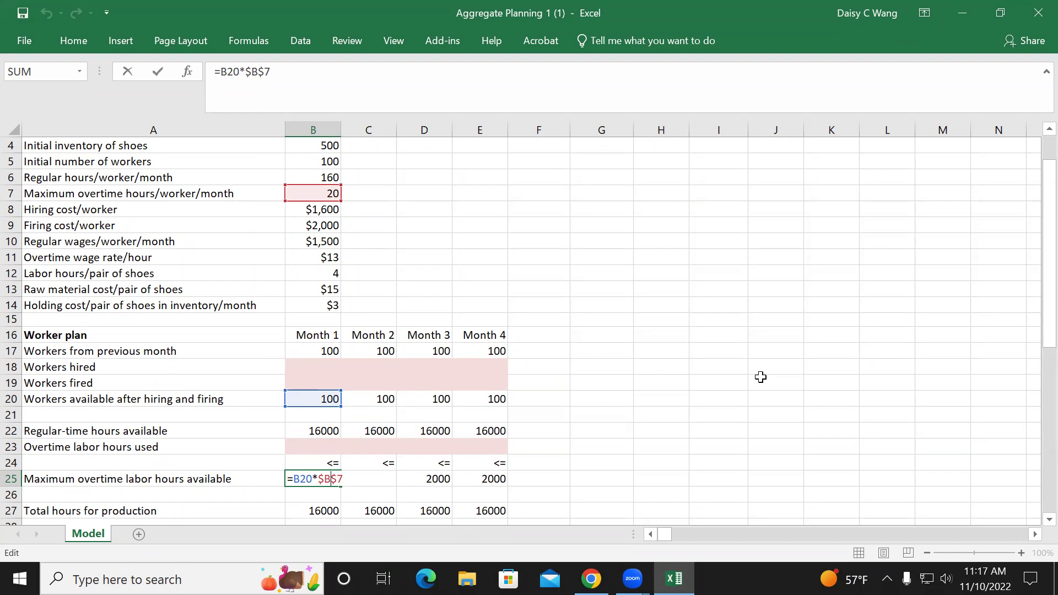
key(Return)
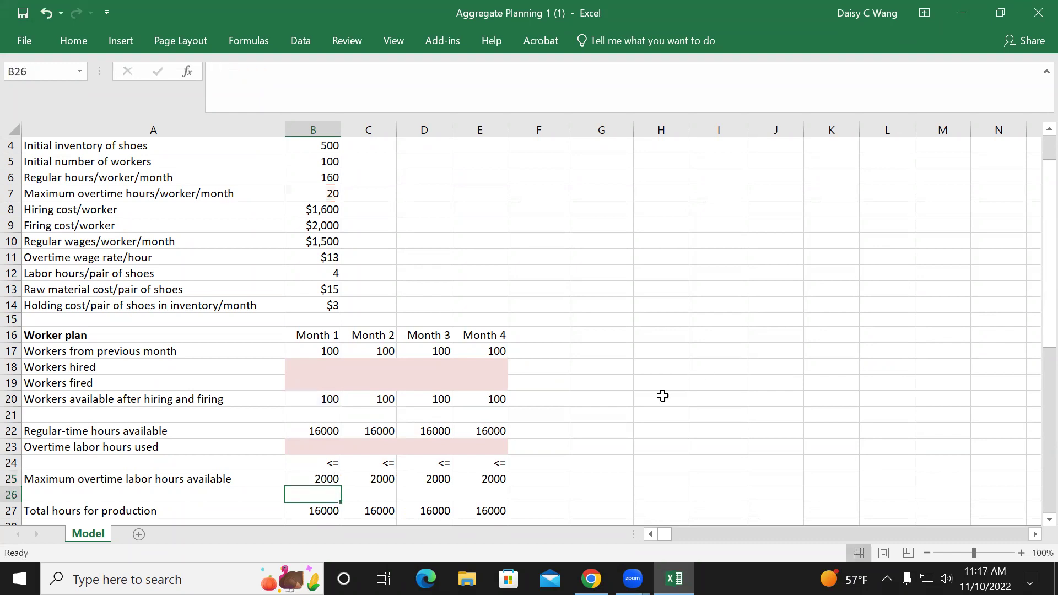
Clear the shoes produced values in B30:E30 and shade those cells with the light pink fill.
scroll(618, 421, down, 2)
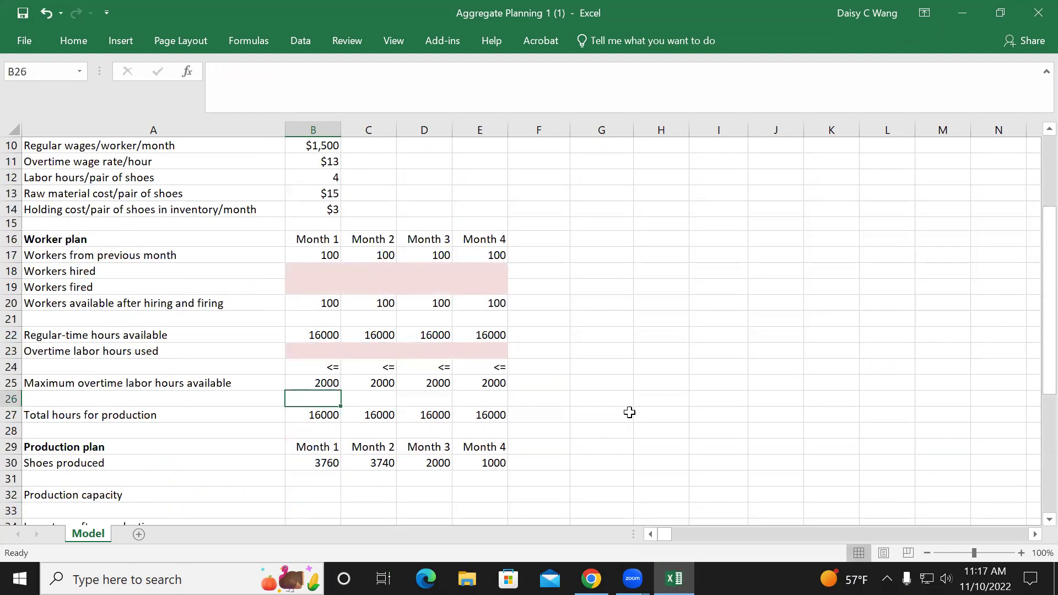
scroll(613, 435, down, 1)
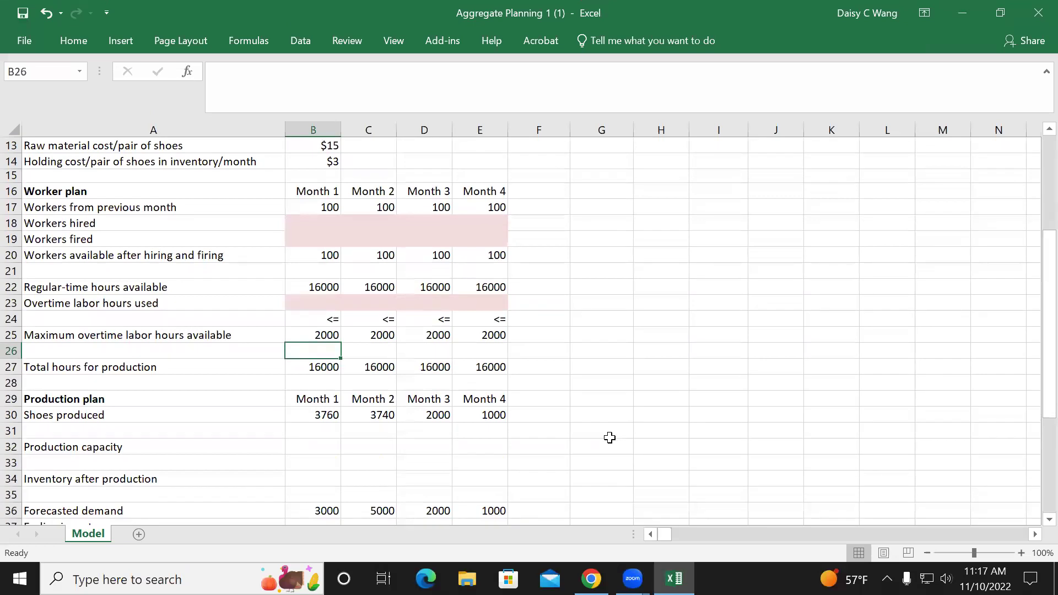
drag(302, 414, 465, 408)
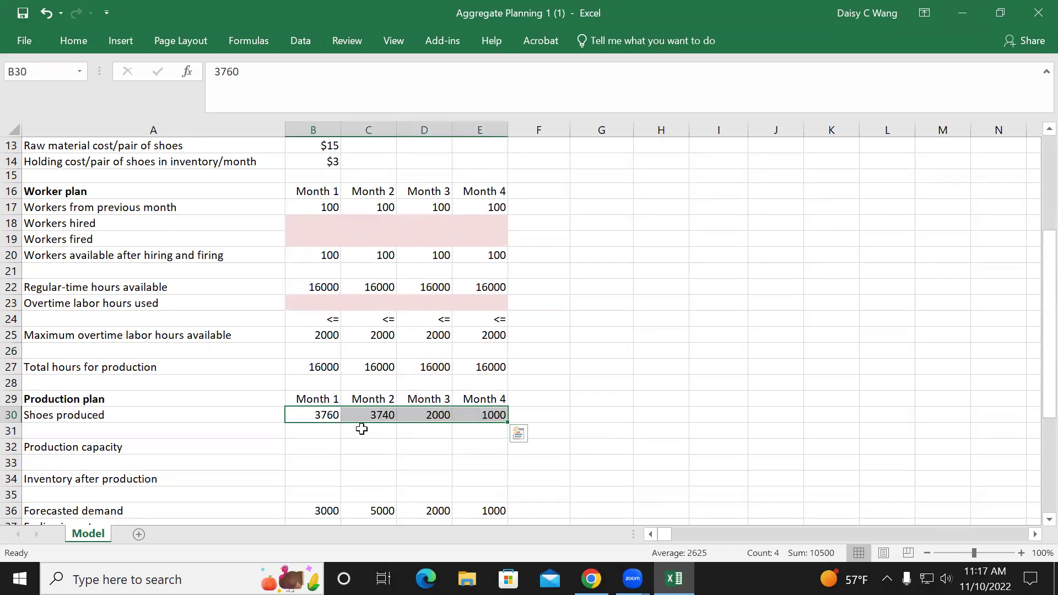
click(312, 414)
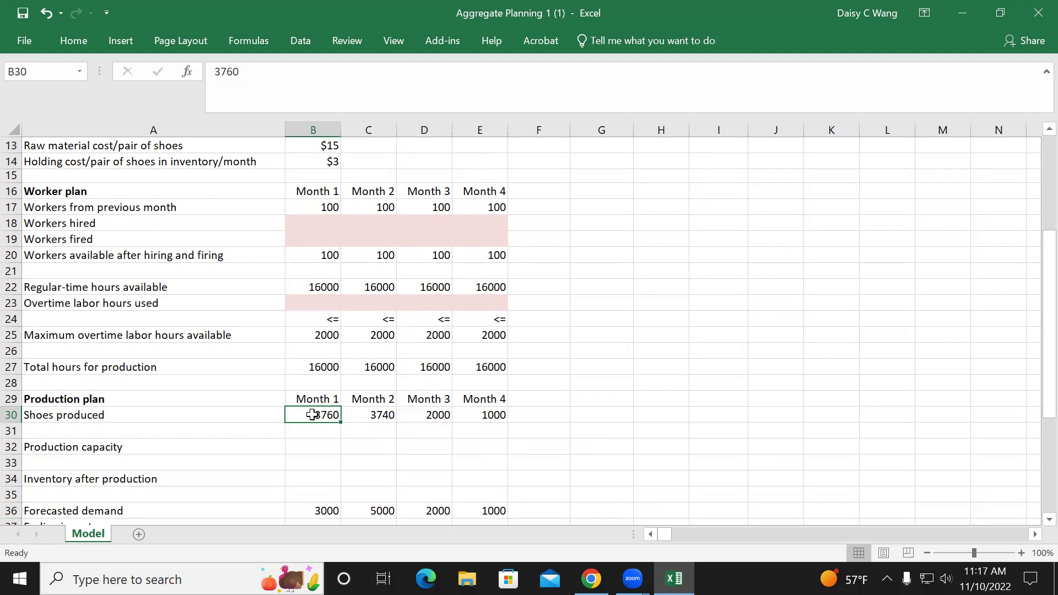
drag(316, 413, 469, 413)
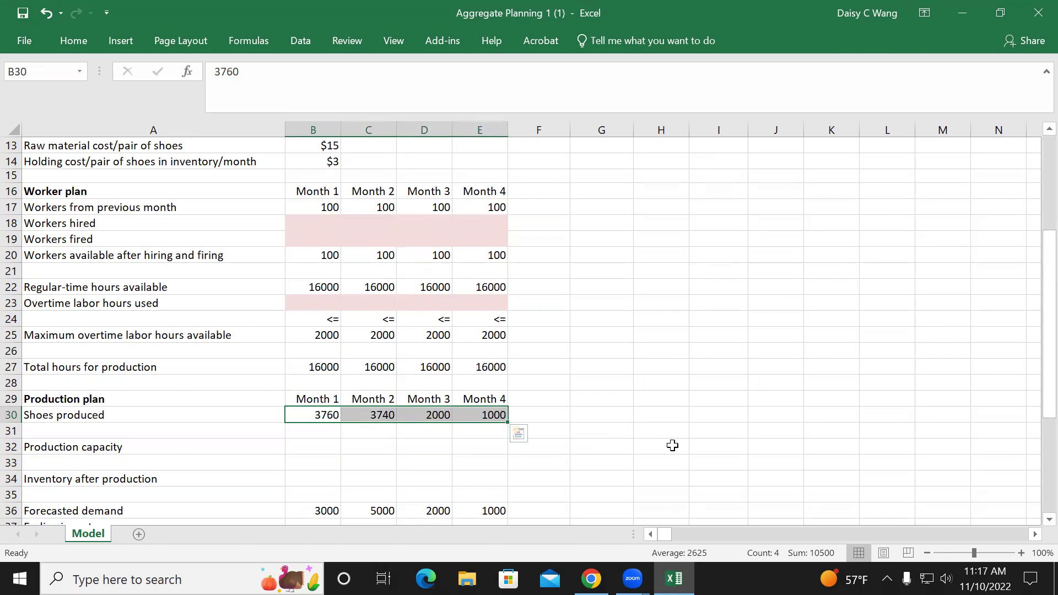
scroll(673, 445, down, 1)
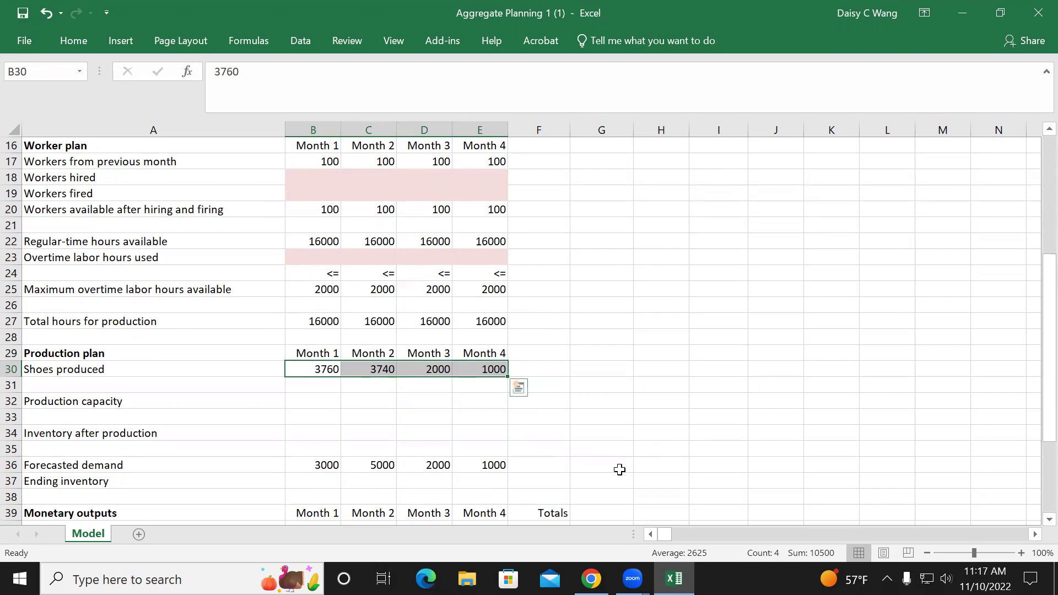
key(Delete)
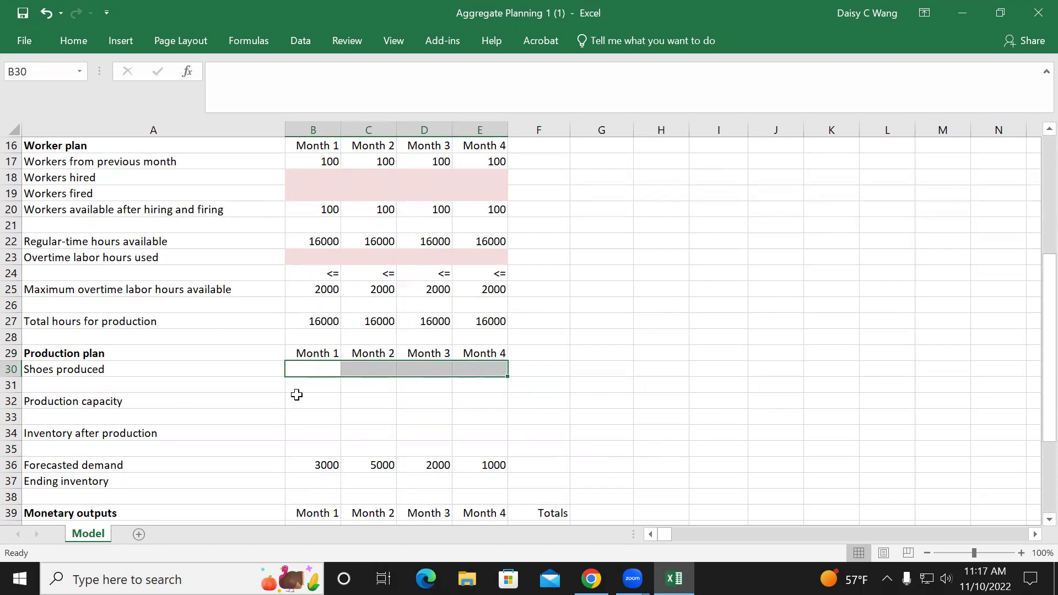
click(69, 42)
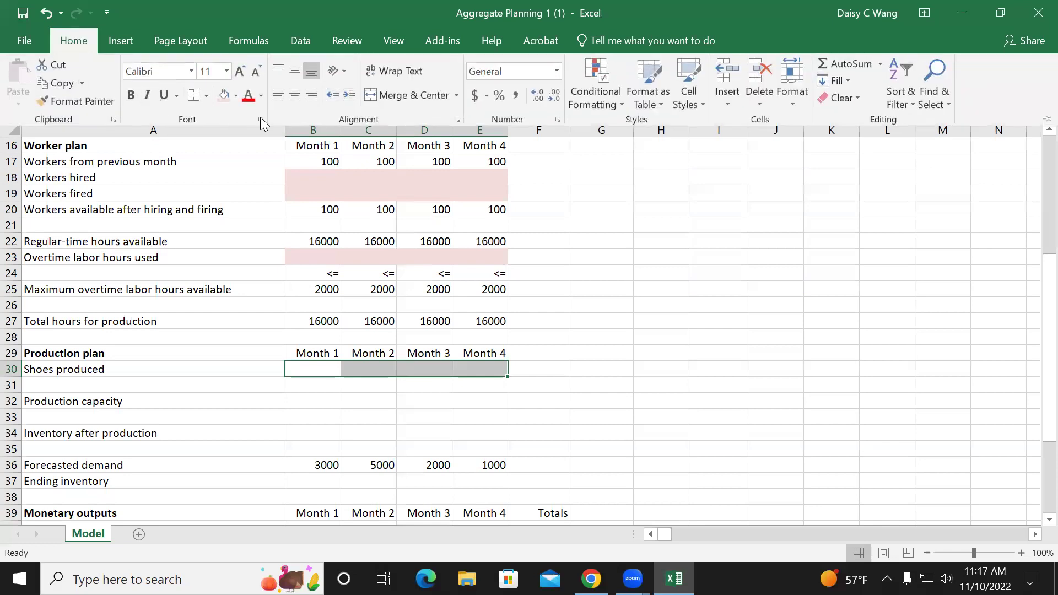
click(224, 96)
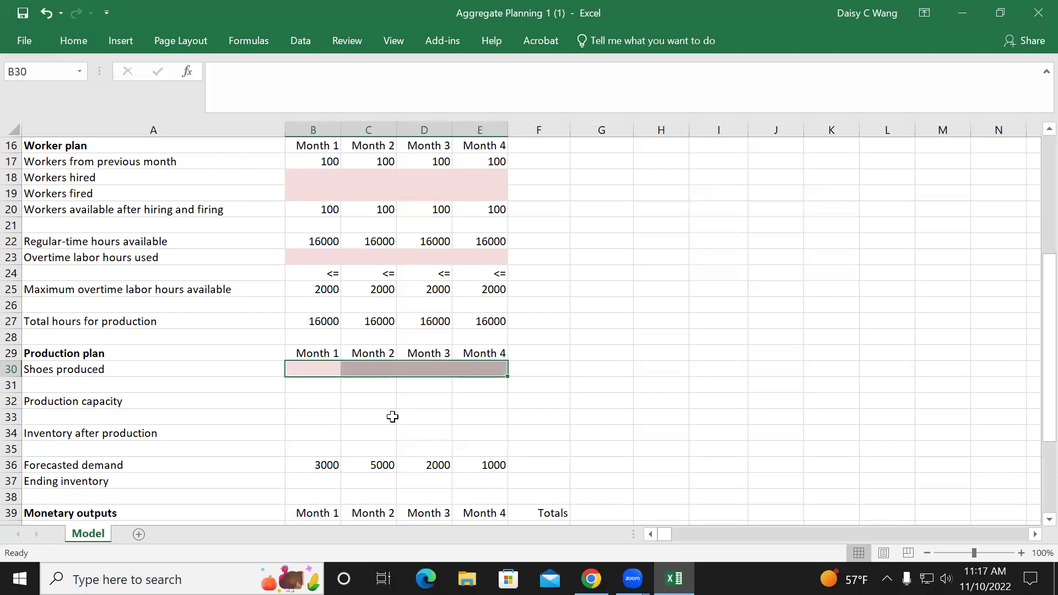
Enter <= in B31 between shoes produced and production capacity, and copy it across through Month 4.
click(322, 386)
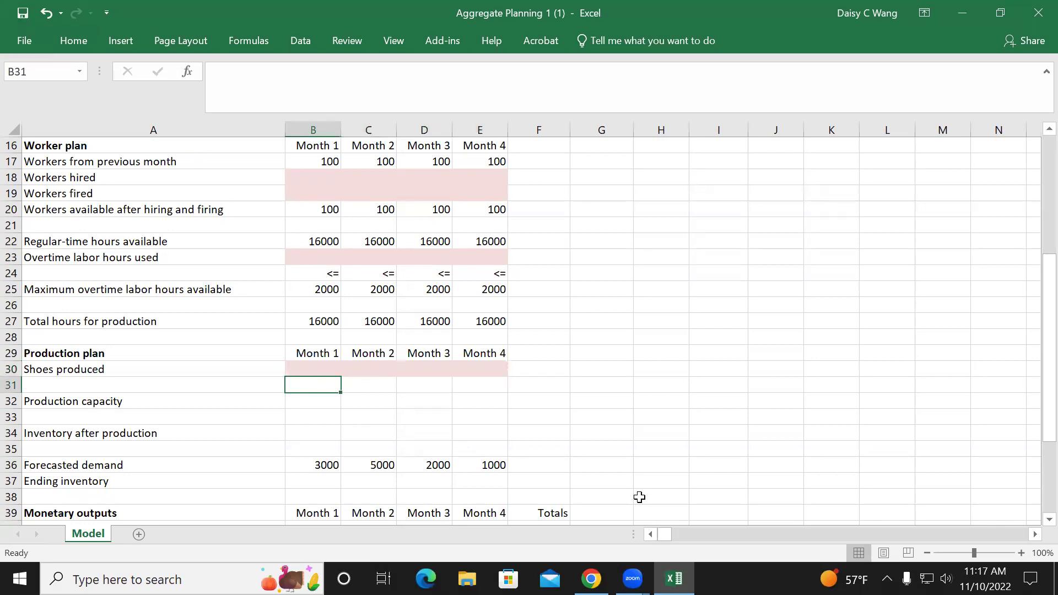
text(<=)
key(Return)
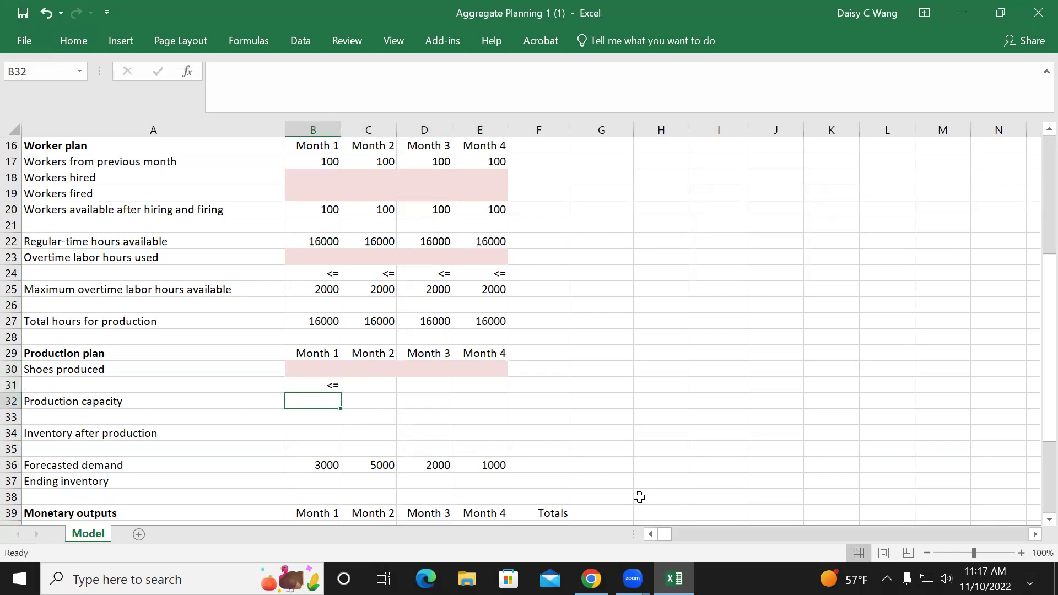
click(311, 384)
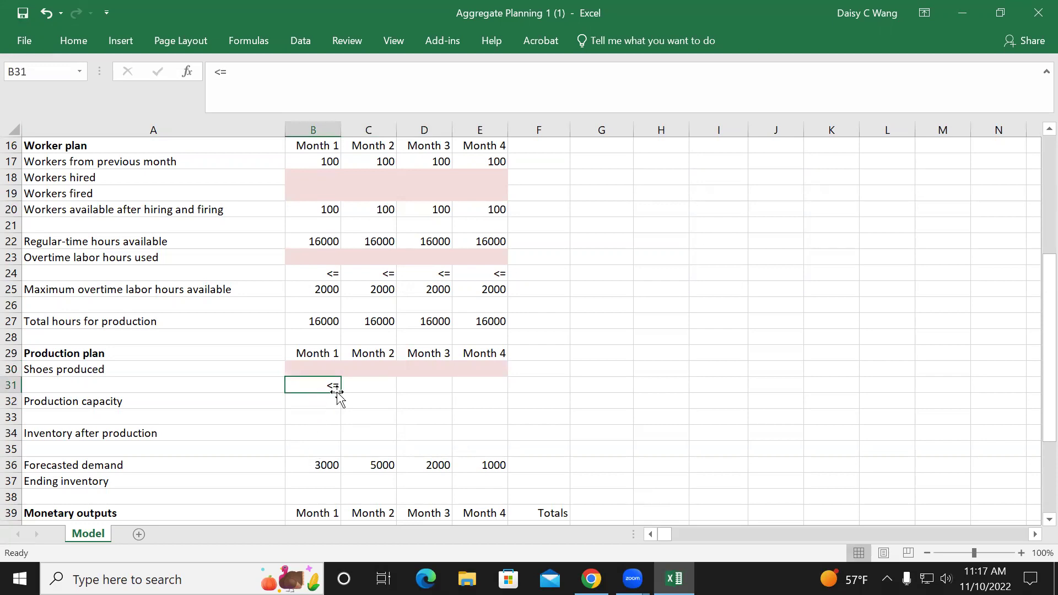
drag(340, 392, 494, 396)
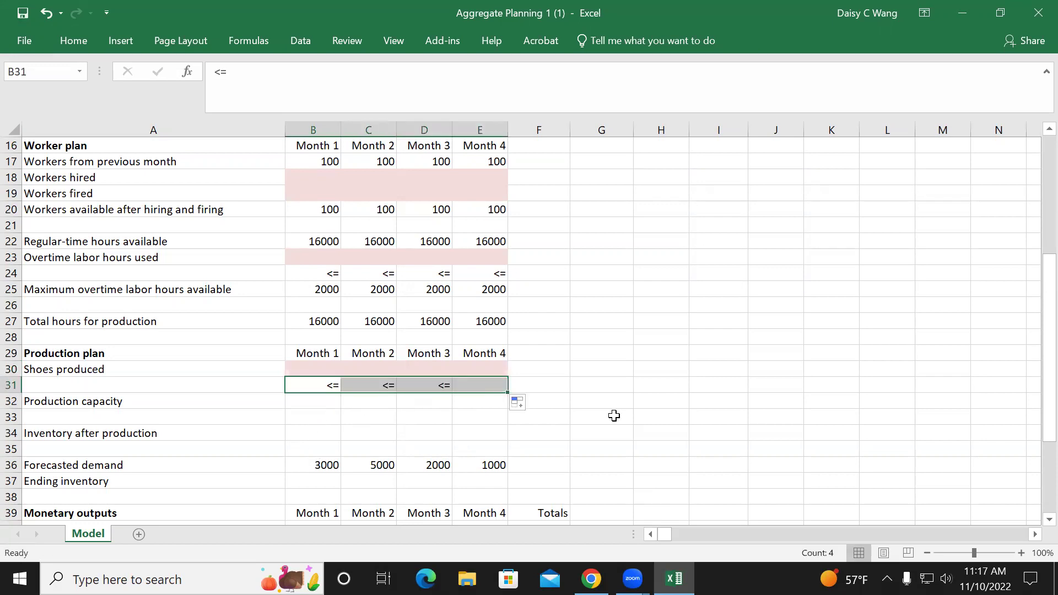
click(318, 401)
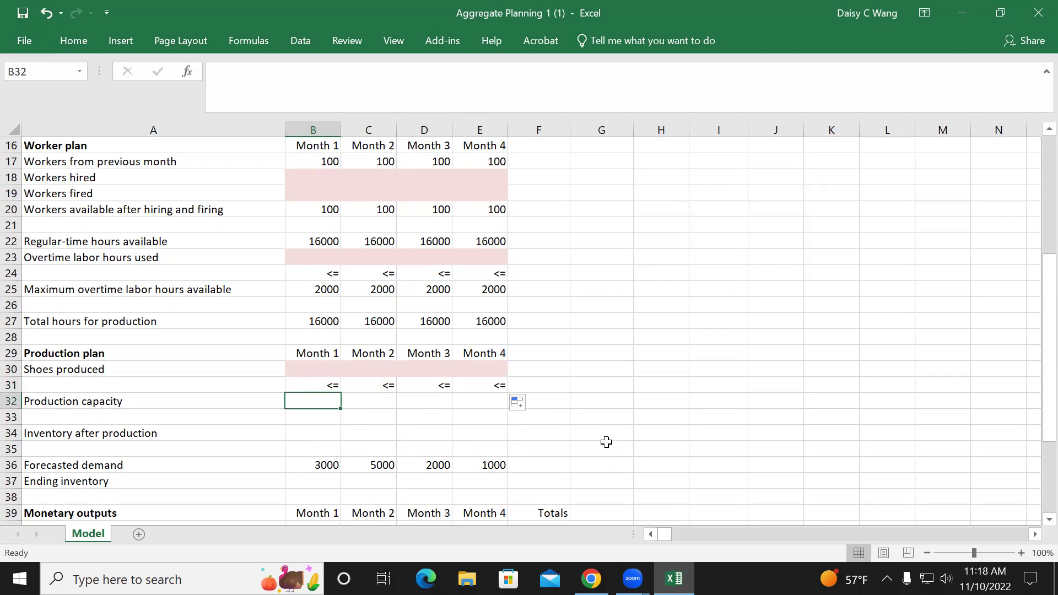
Calculate Month 1 production capacity in B32 as =B27/$B$12 and copy the formula across through Month 4.
text(=)
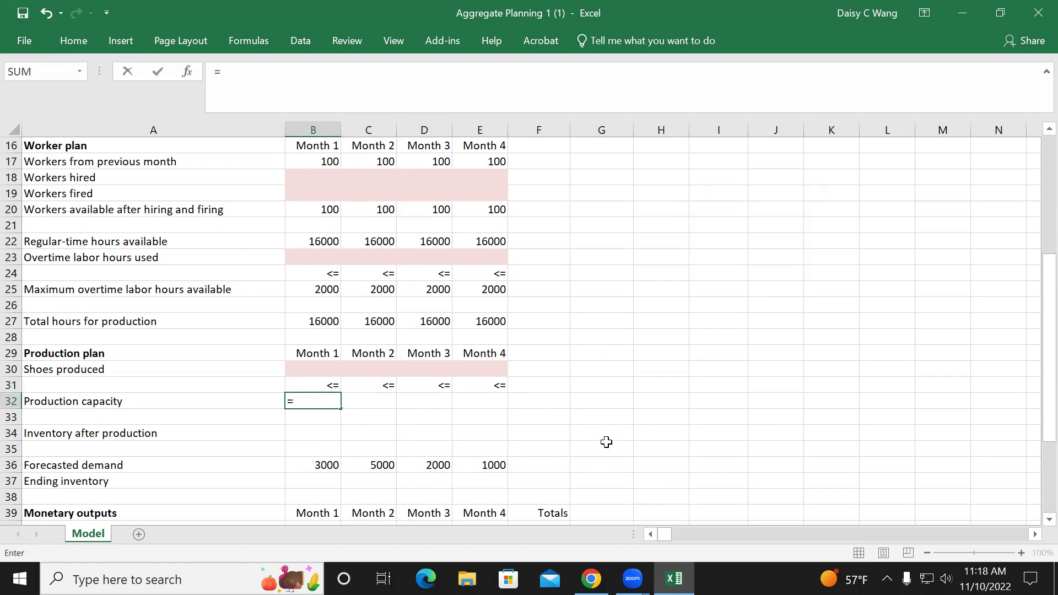
click(309, 321)
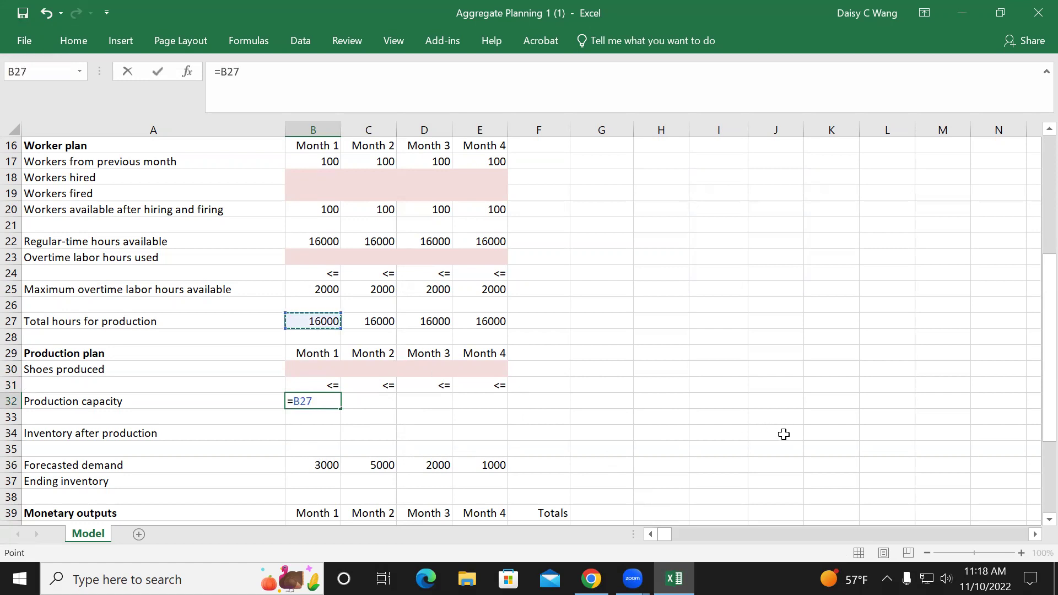
text(/)
scroll(633, 413, up, 2)
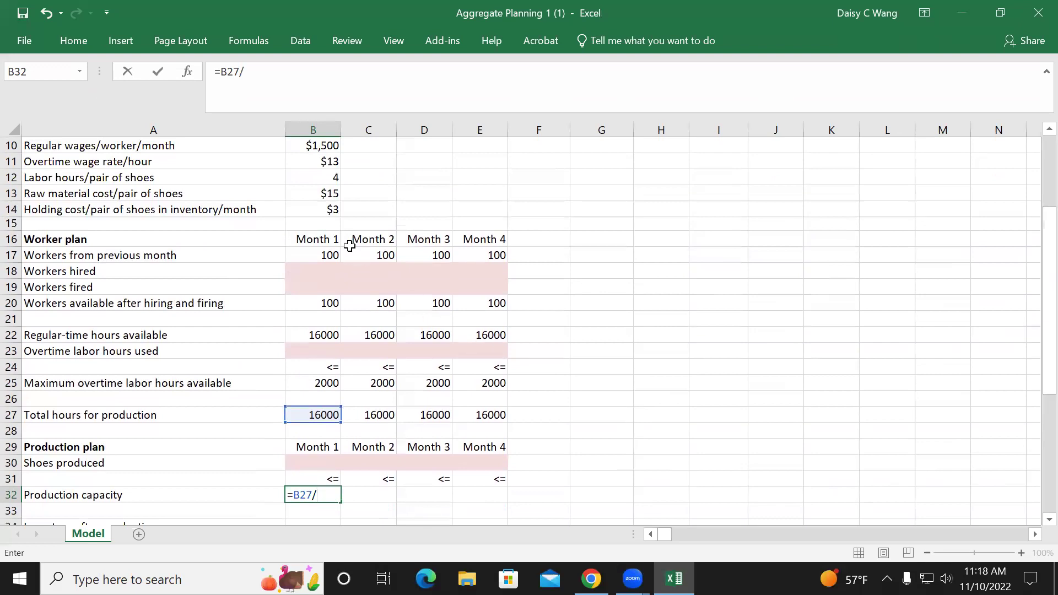
click(325, 177)
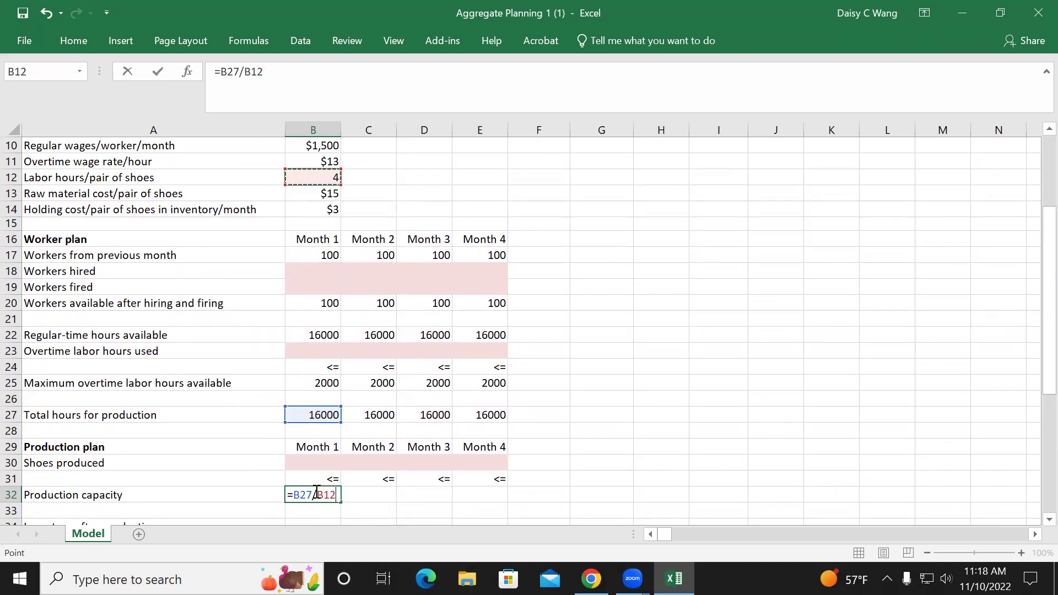
double_click(337, 494)
key(F4)
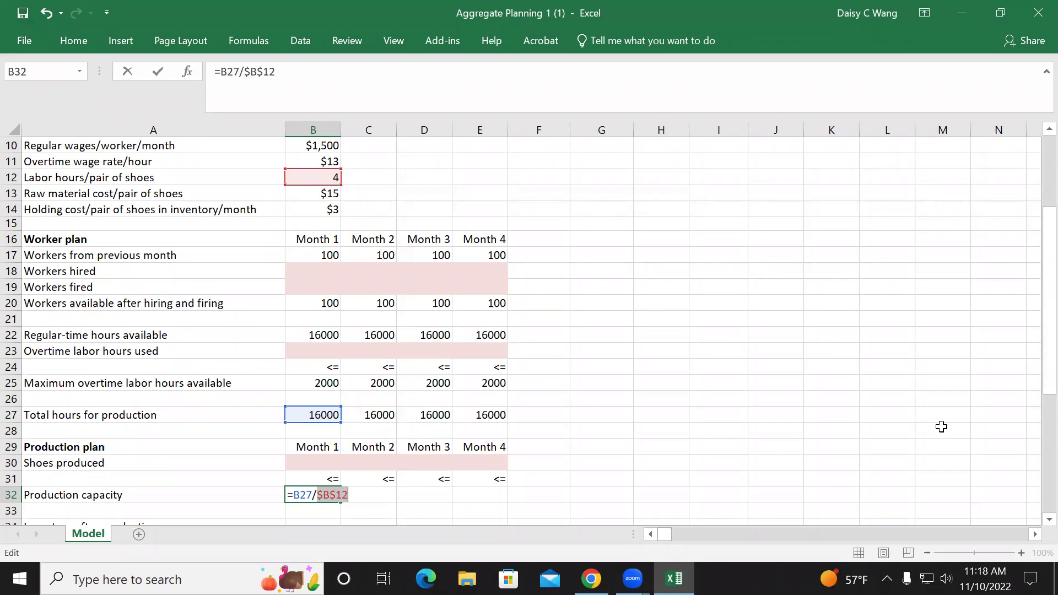
key(Return)
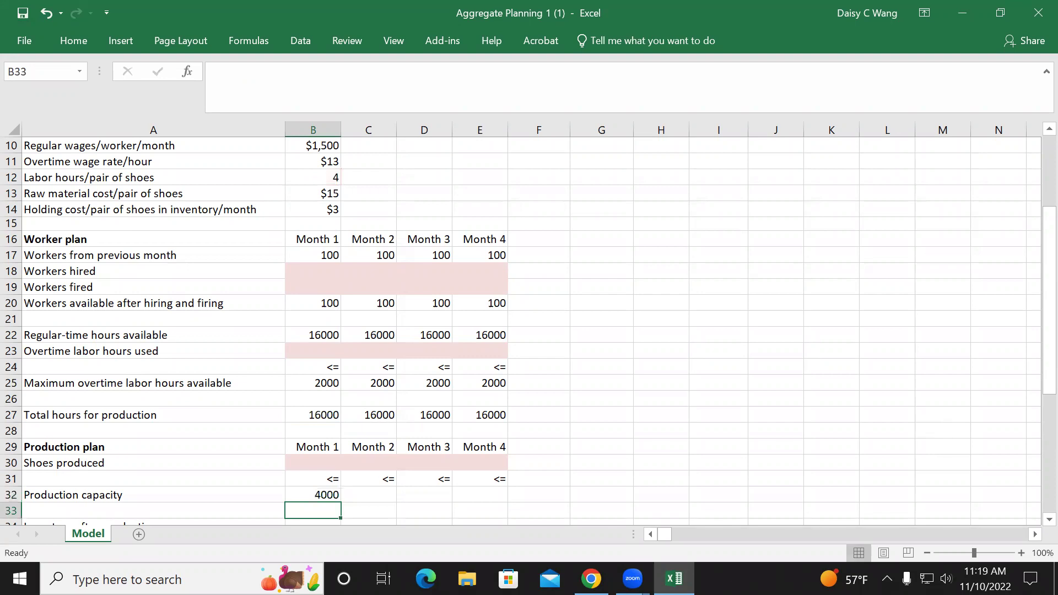
click(305, 496)
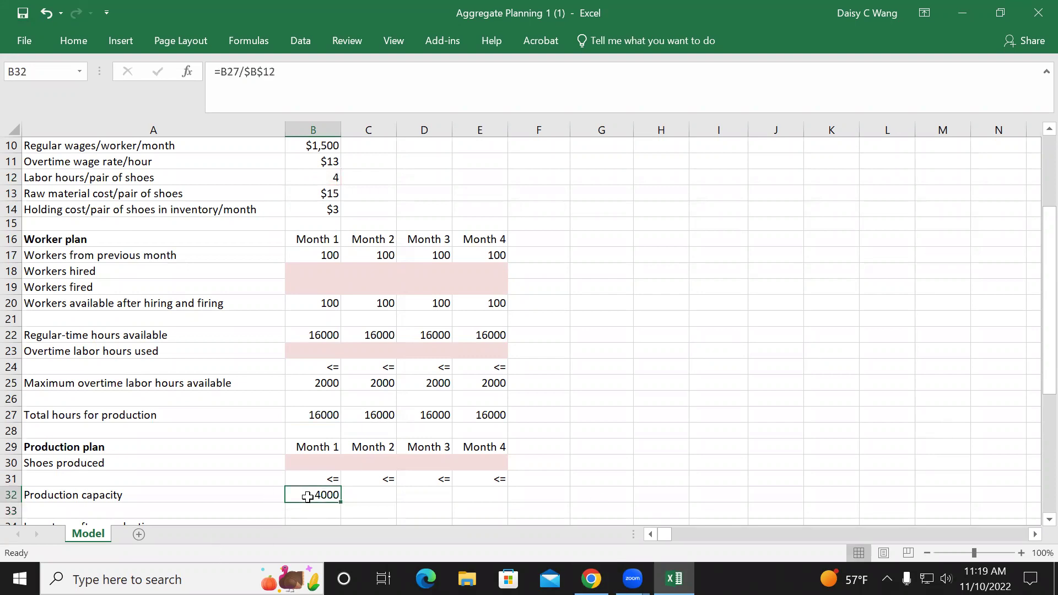
drag(341, 501, 485, 502)
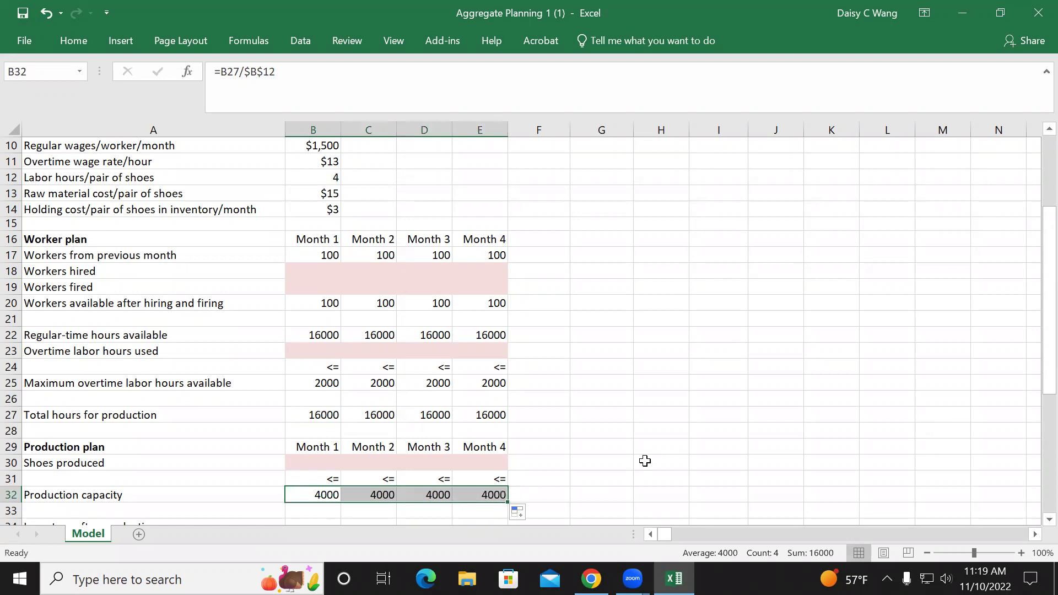
Calculate Month 1's inventory after production in B34 as initial inventory plus shoes produced, =B4+B30.
scroll(645, 460, down, 1)
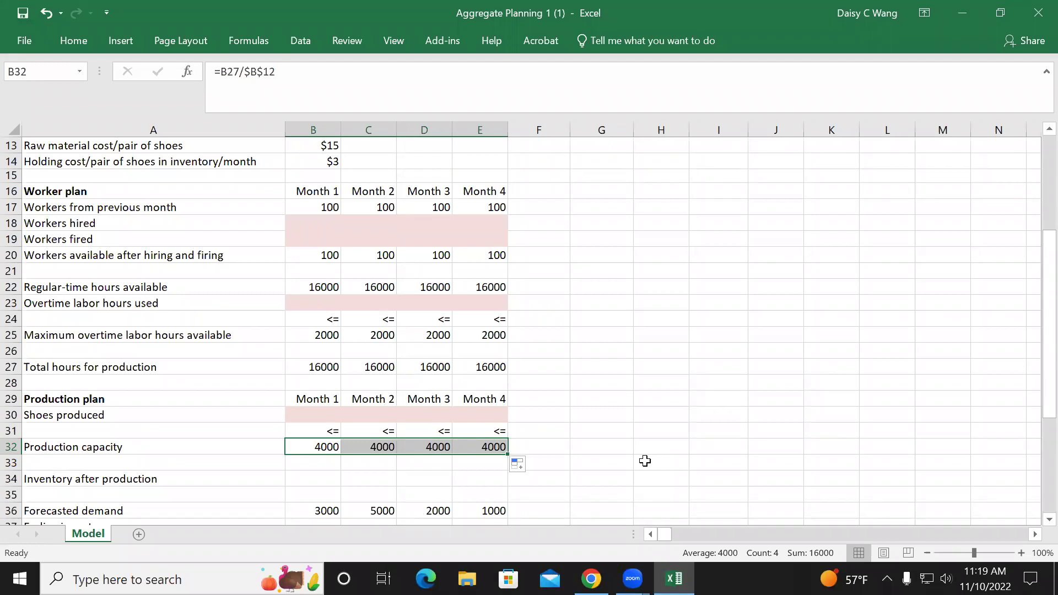
click(325, 477)
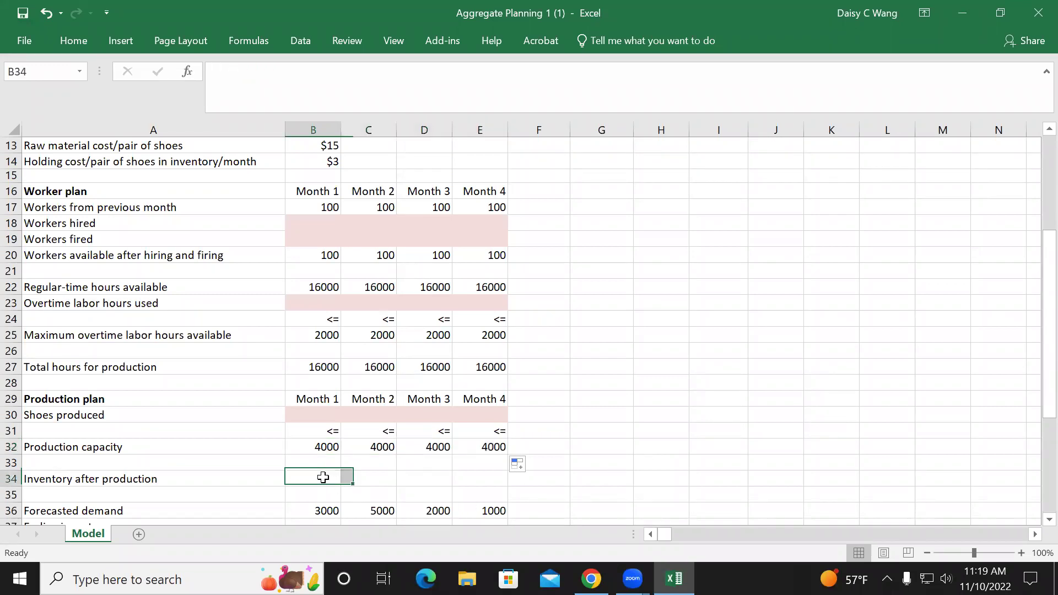
text(=)
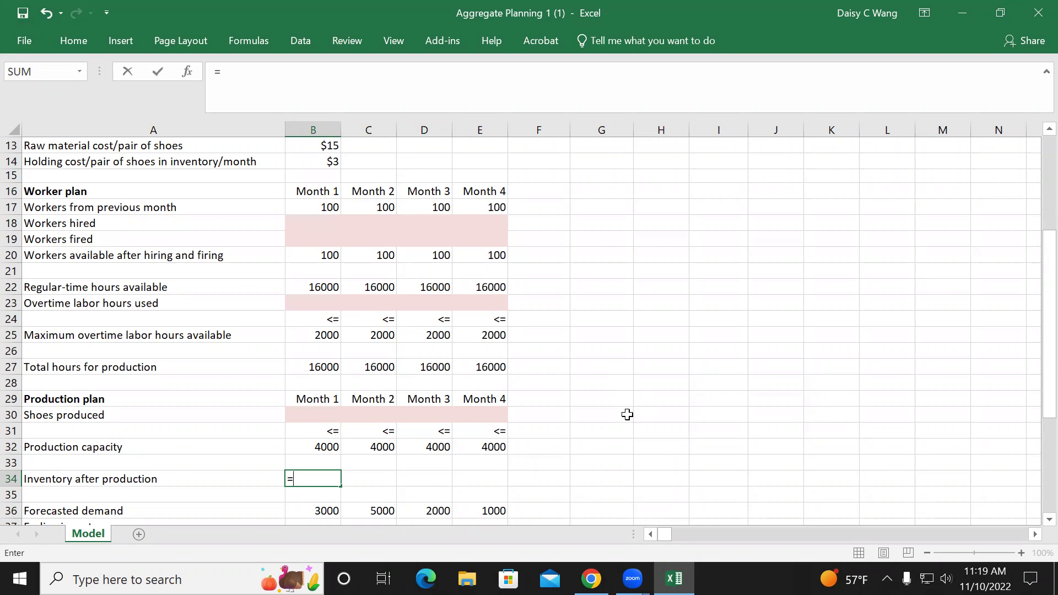
scroll(627, 414, down, 1)
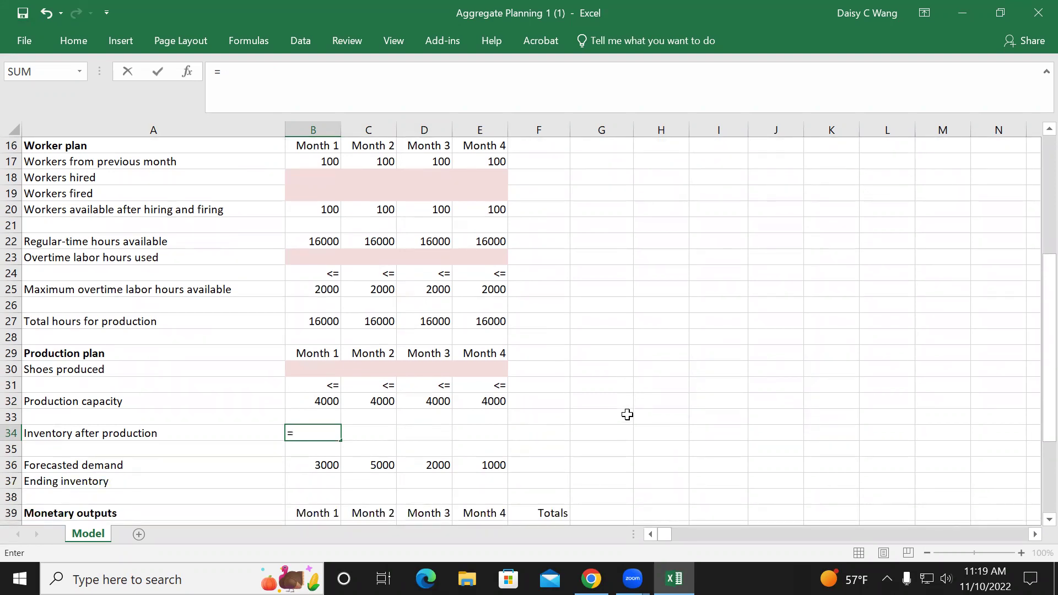
scroll(627, 414, up, 5)
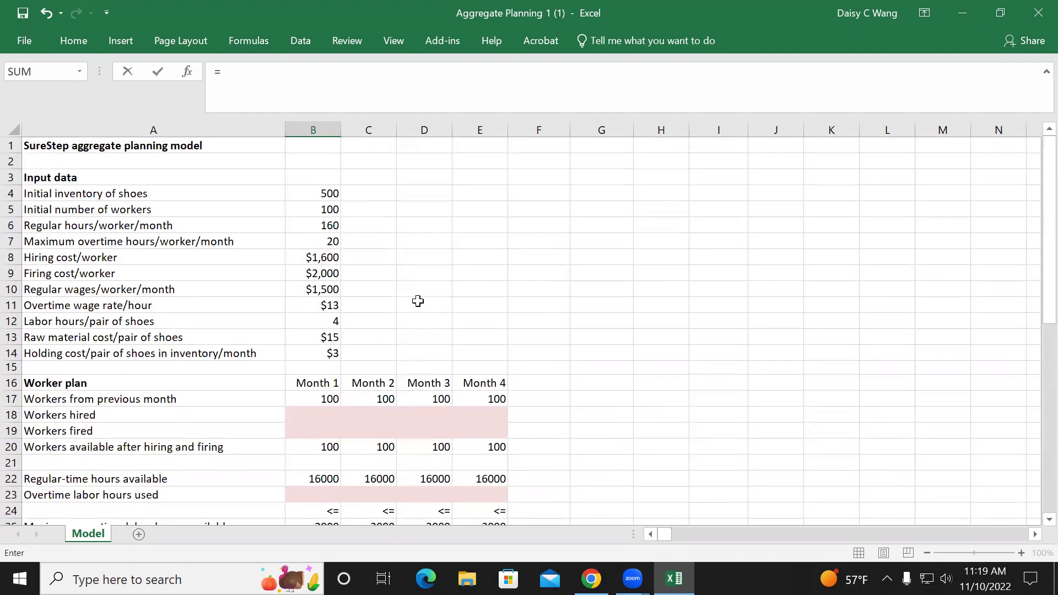
click(313, 193)
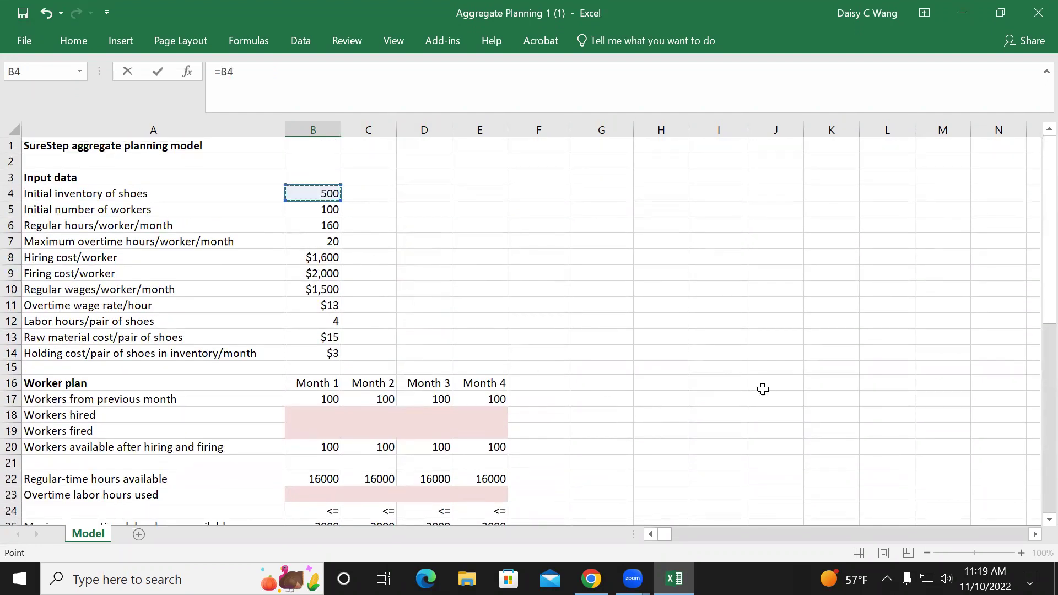
text(+)
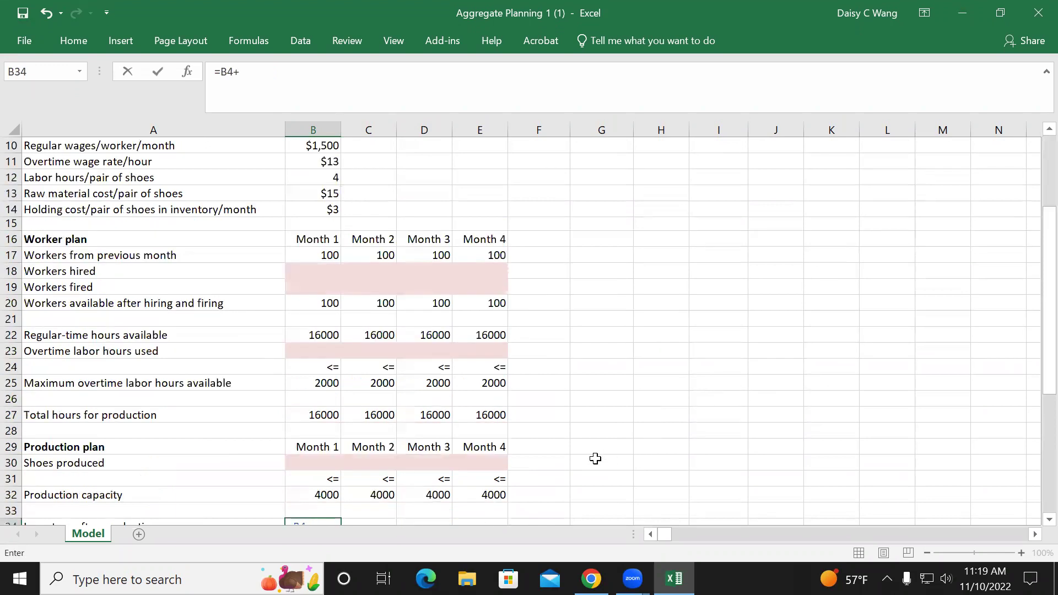
click(321, 463)
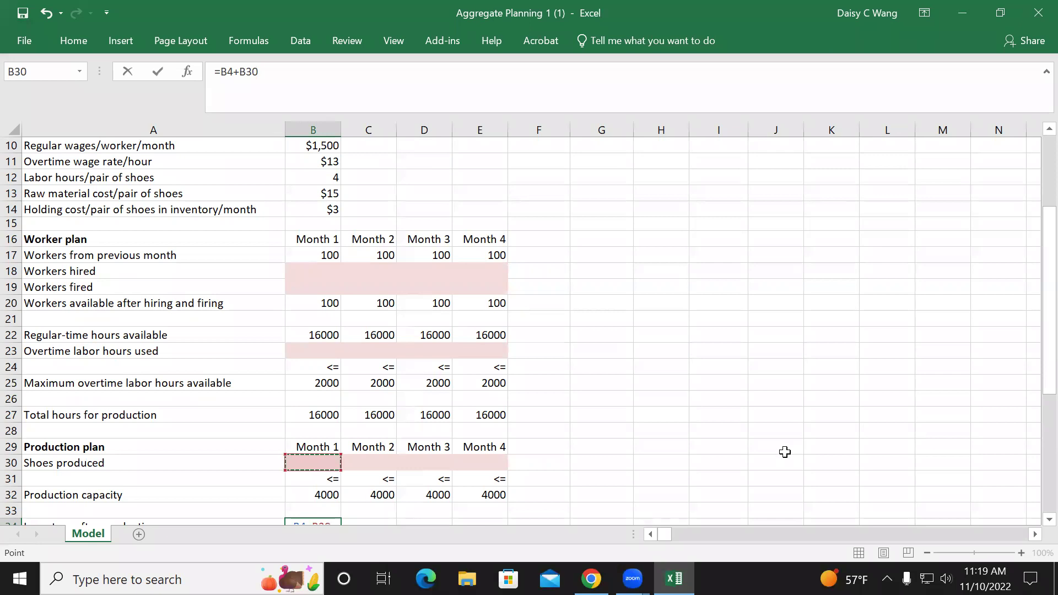
key(Return)
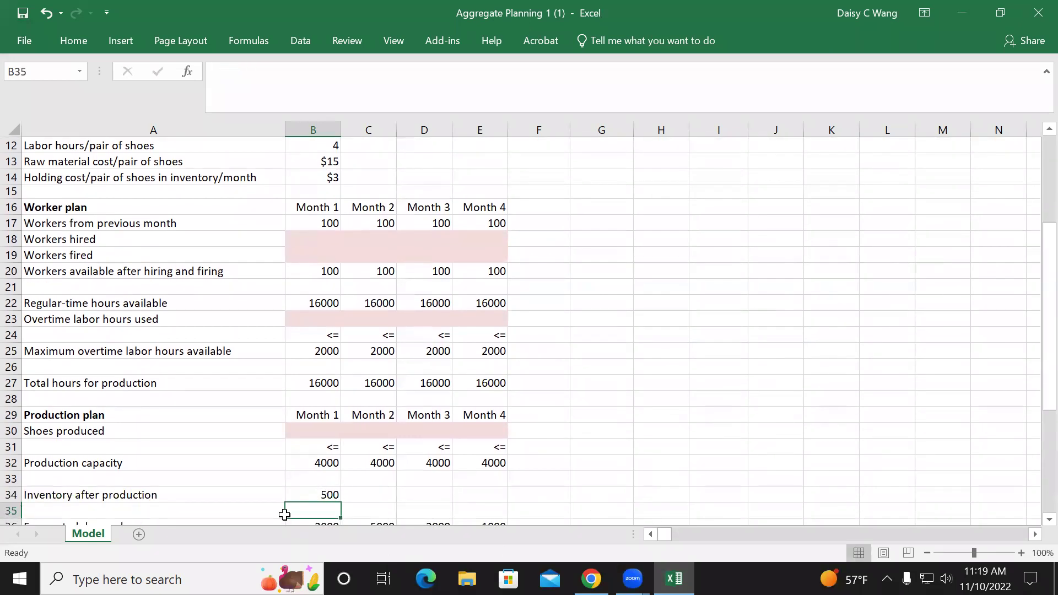
Review which cells Month 1's inventory after production formula in B34 refers to.
double_click(323, 495)
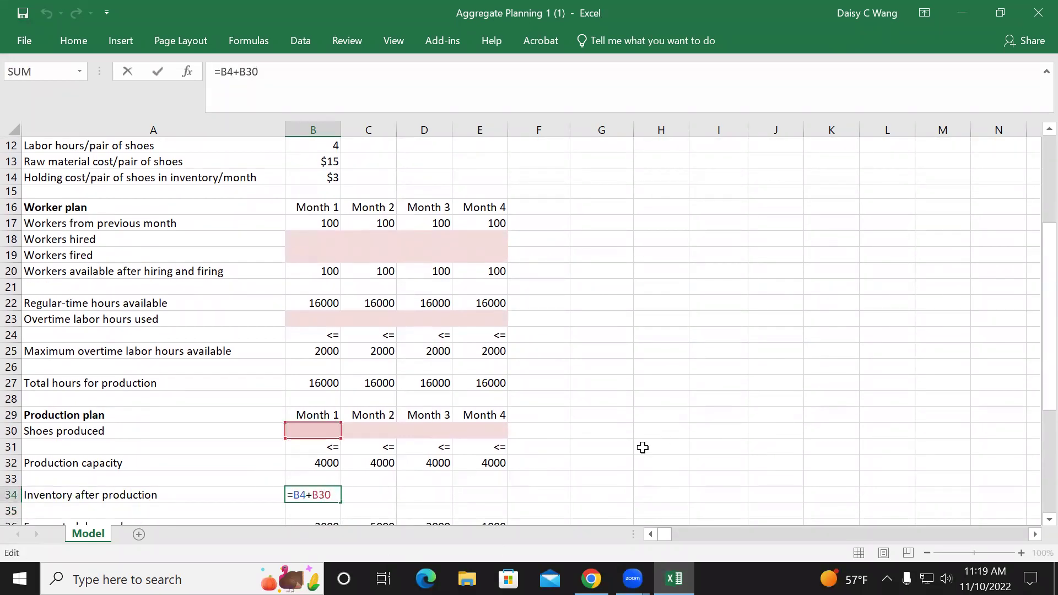
scroll(641, 451, up, 2)
scroll(642, 451, up, 1)
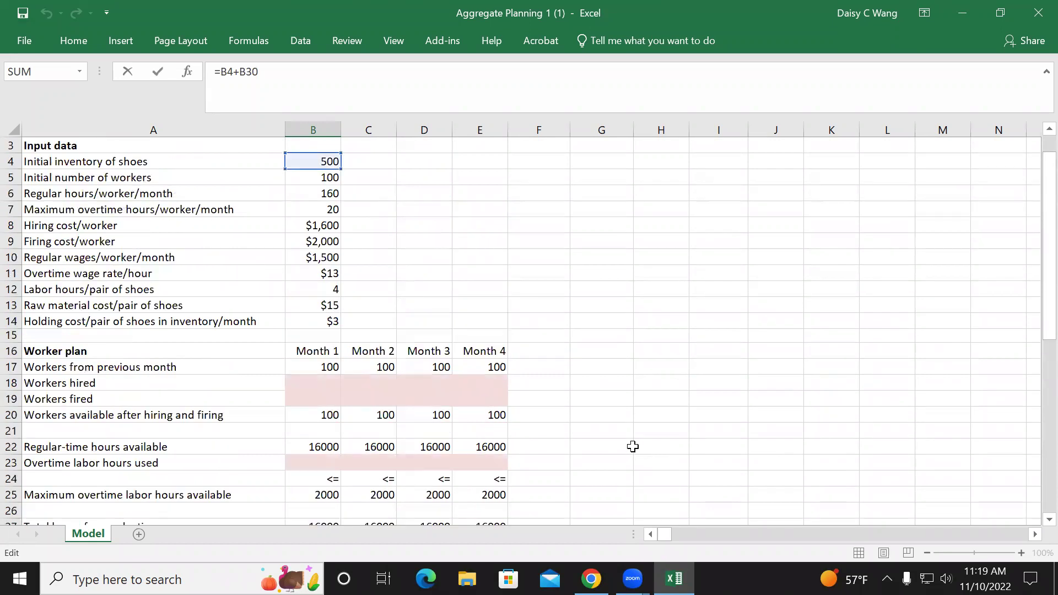
scroll(633, 446, down, 2)
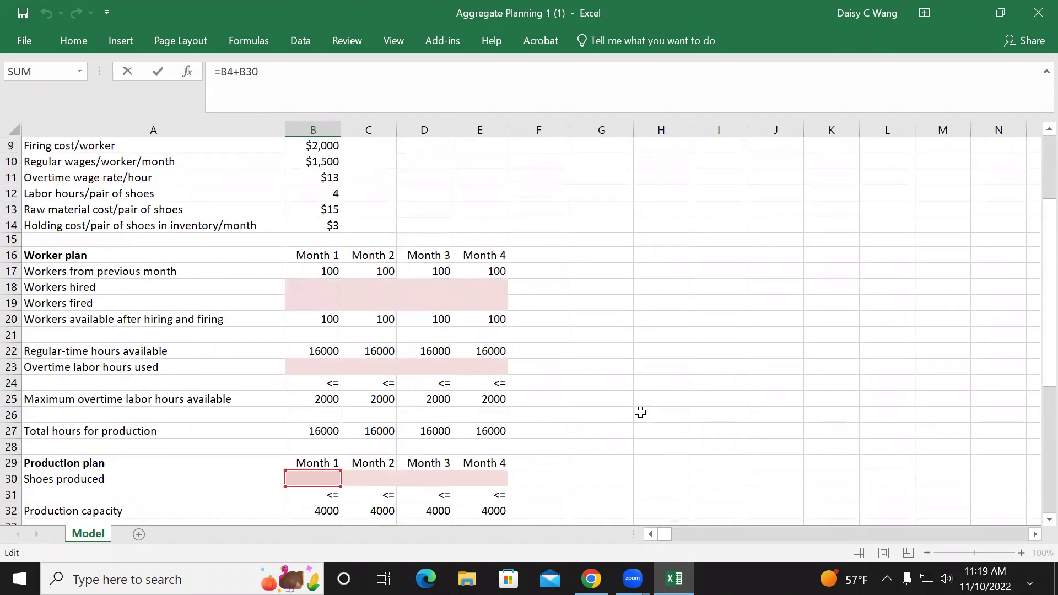
scroll(642, 409, down, 3)
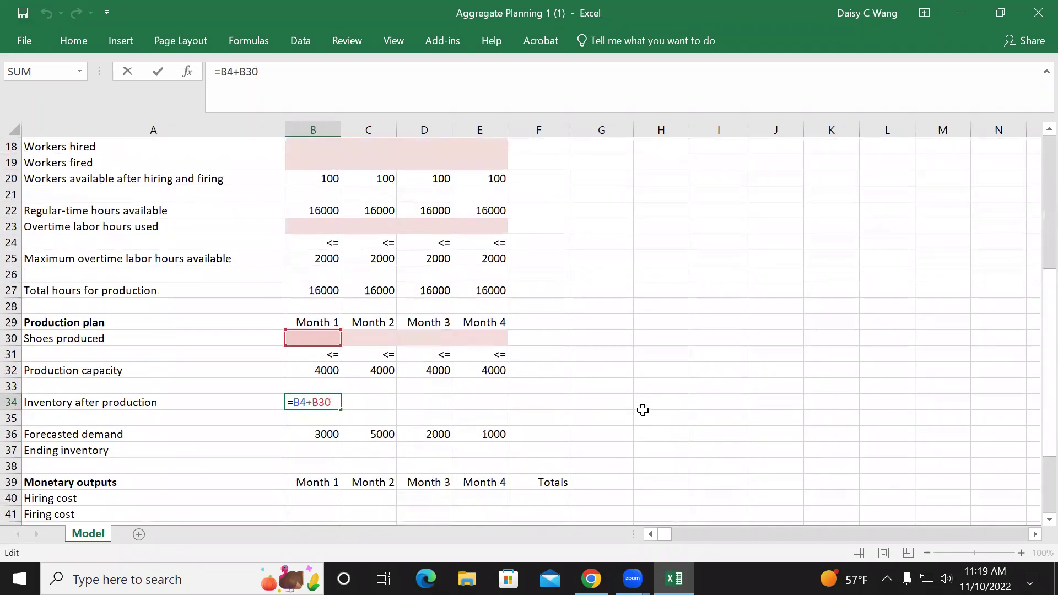
key(Return)
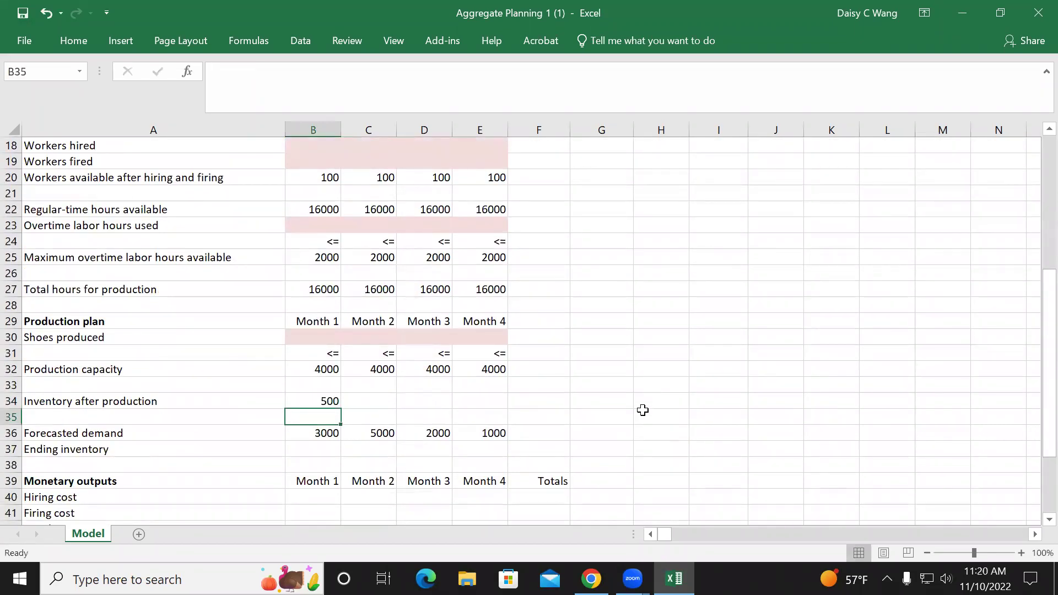
text(.>=)
key(BackSpace)
key(BackSpace)
key(BackSpace)
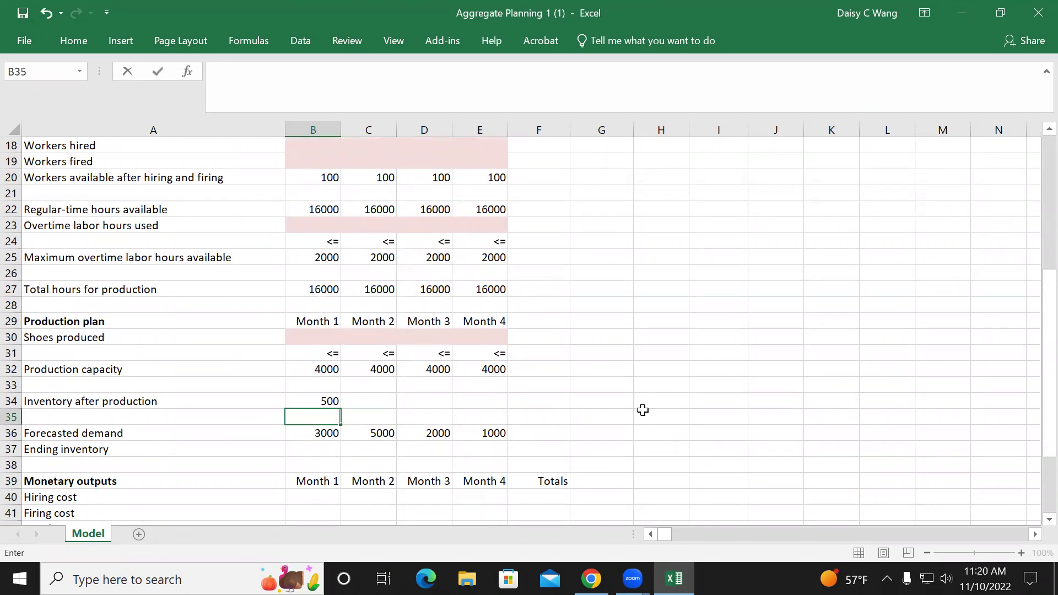
Enter >= in B35 between inventory after production and forecasted demand, and copy it across through Month 4.
text(>=)
key(Return)
click(326, 415)
drag(339, 425, 514, 423)
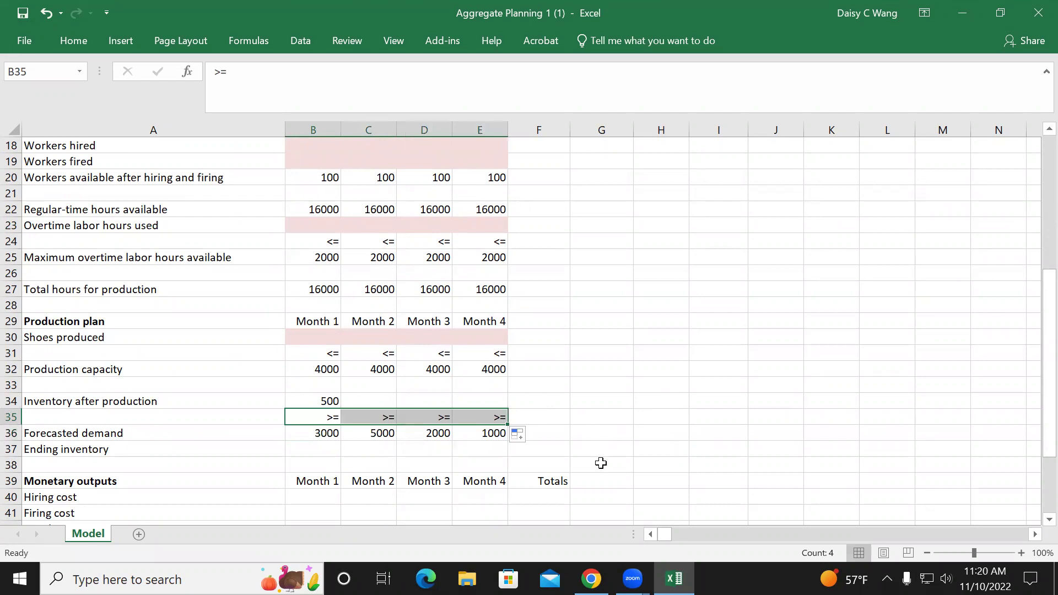
Calculate Month 1's ending inventory in B37 as =B34-B36 and copy the formula across through Month 4.
click(324, 449)
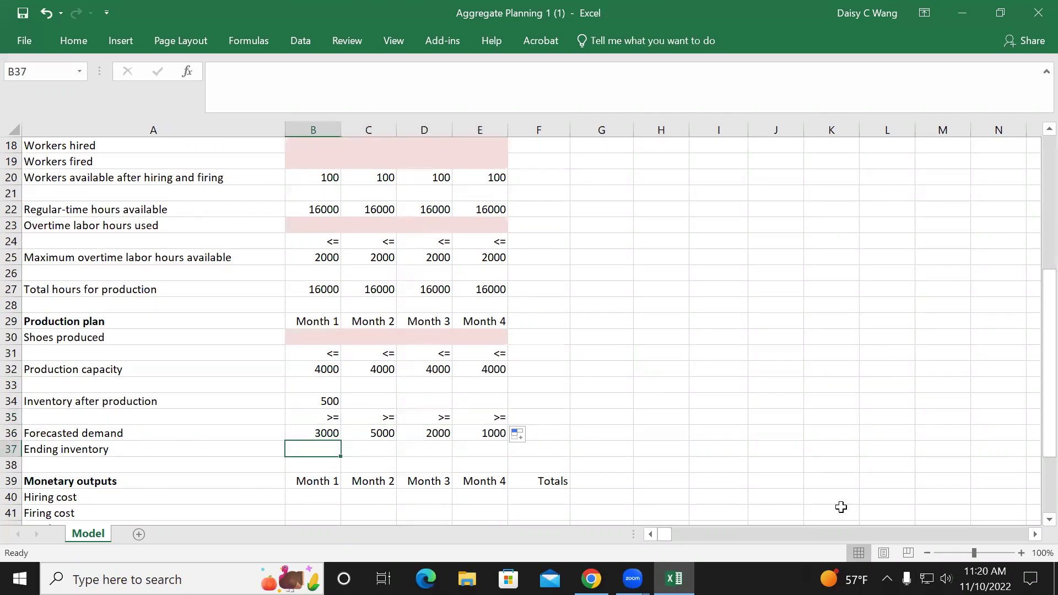
text(=)
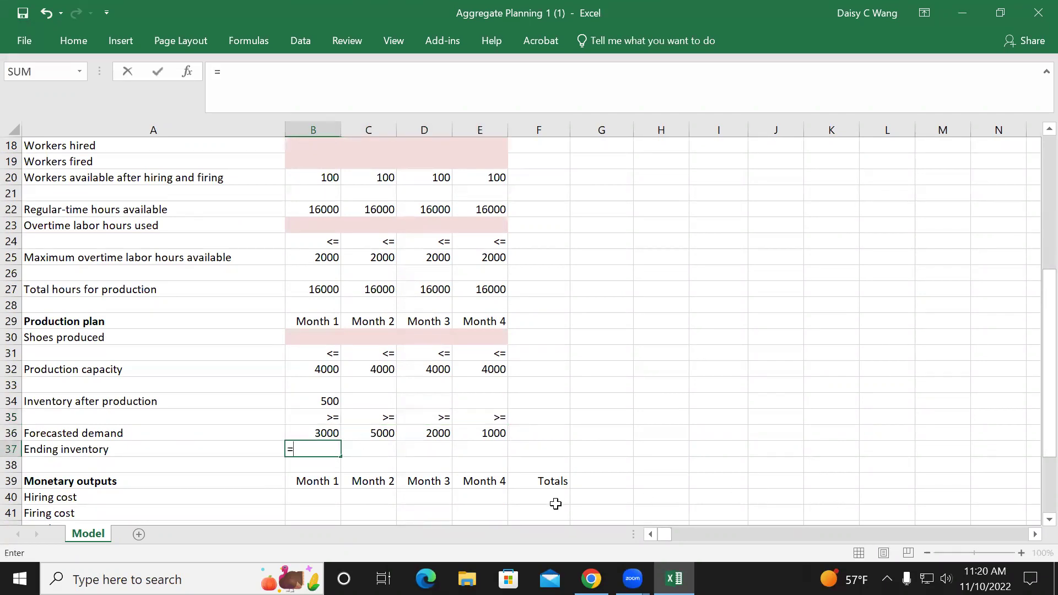
click(318, 401)
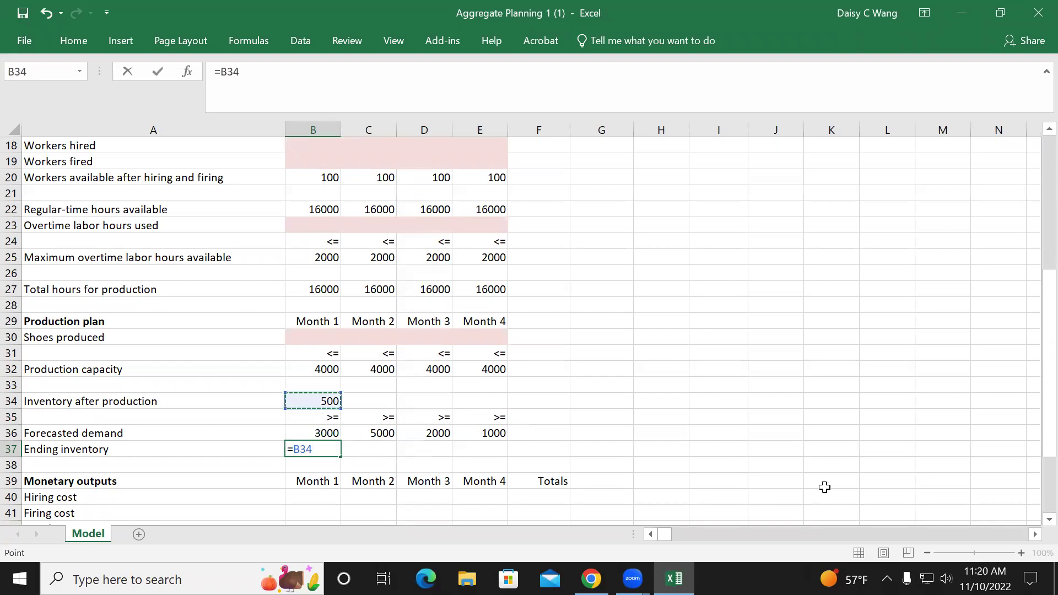
text(-)
click(310, 432)
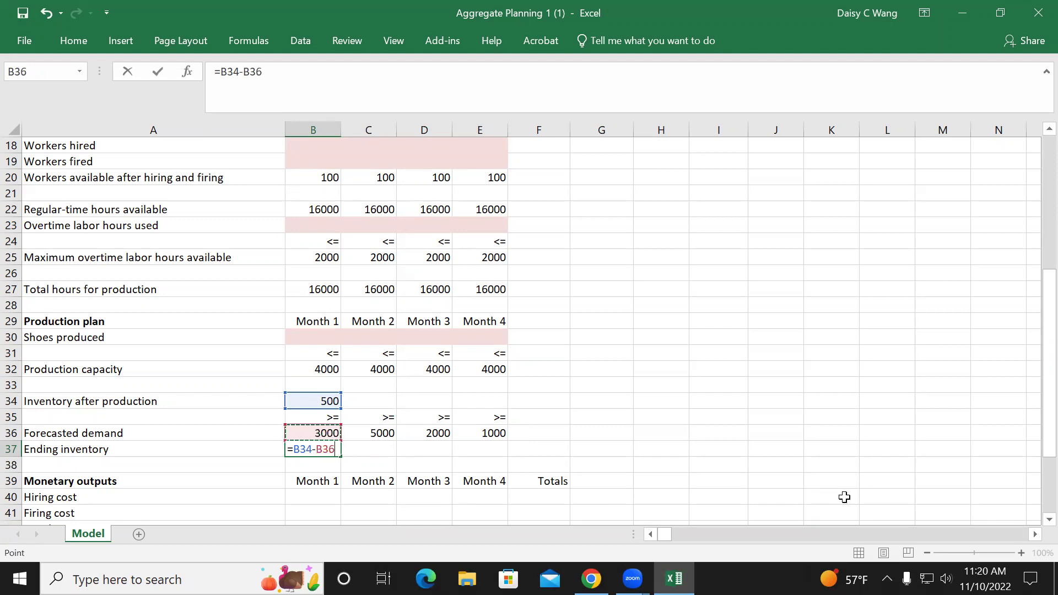
key(Return)
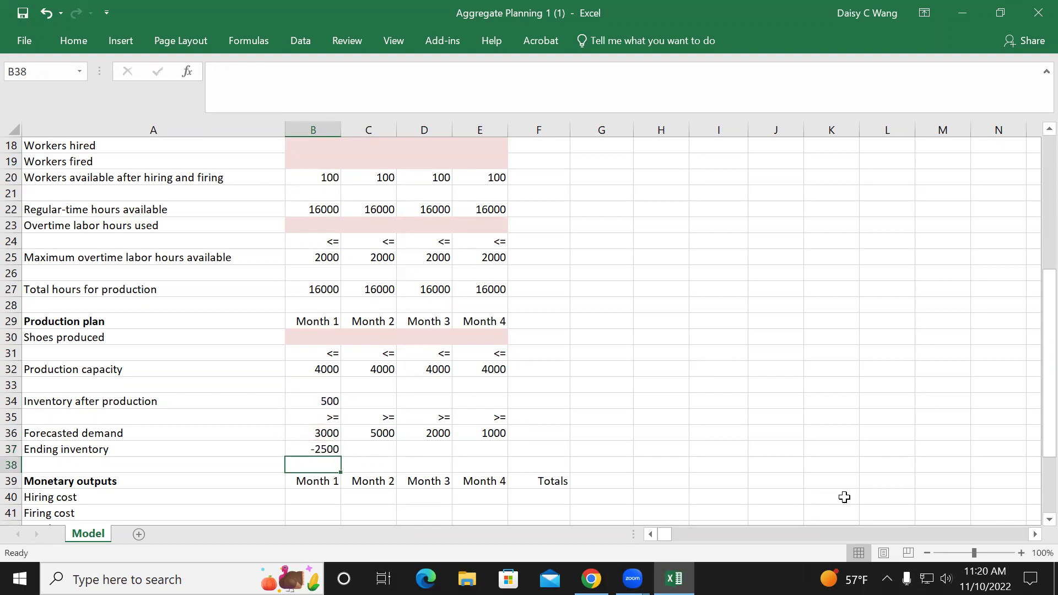
click(311, 448)
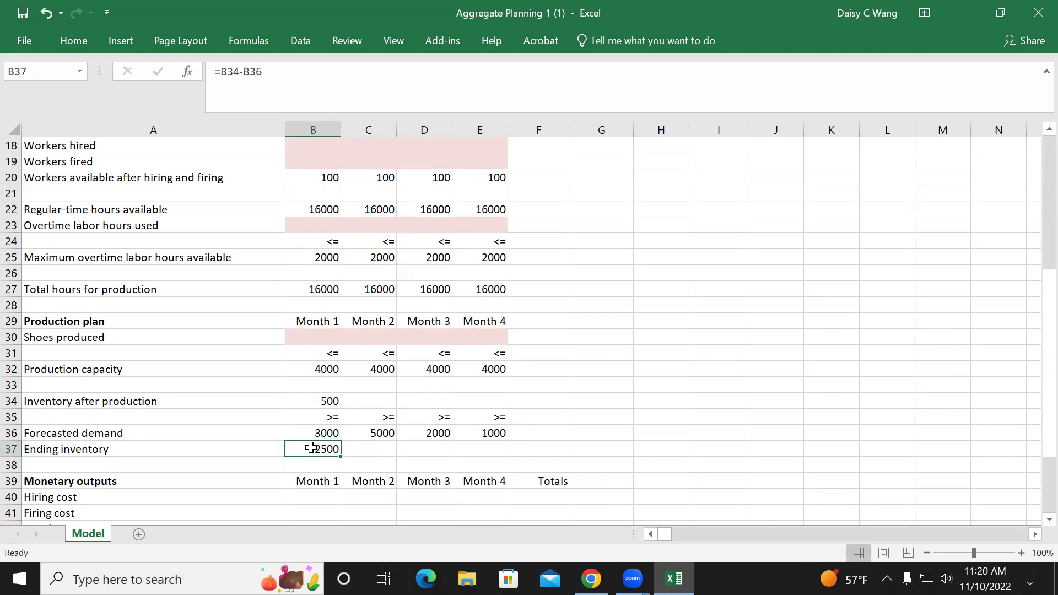
drag(340, 456, 497, 460)
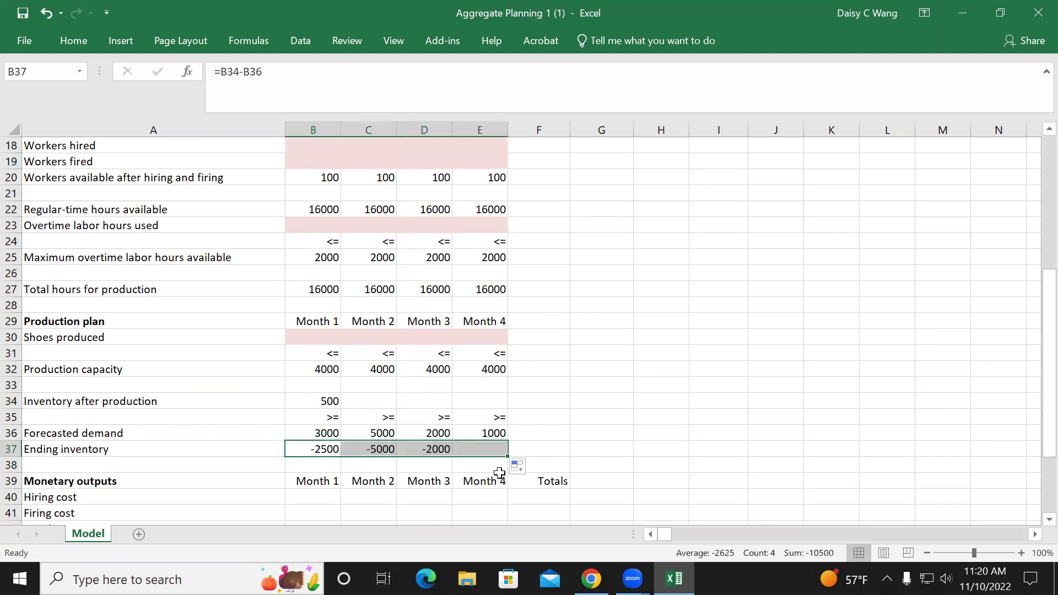
Calculate Month 2's inventory after production in C34 as Month 1's ending inventory plus Month 2's shoes produced, =B37+C30.
click(361, 401)
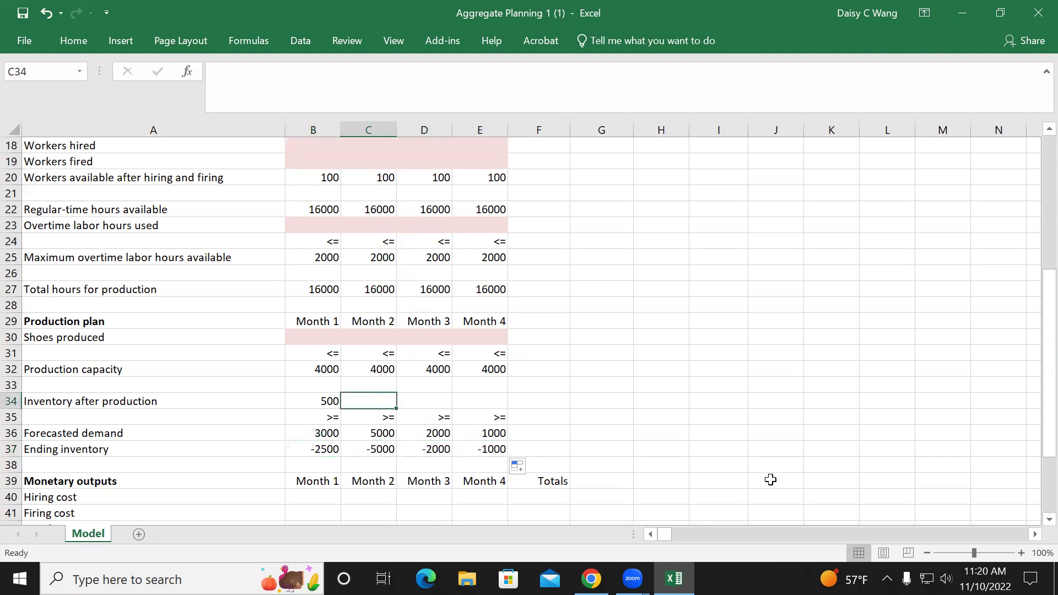
text(=)
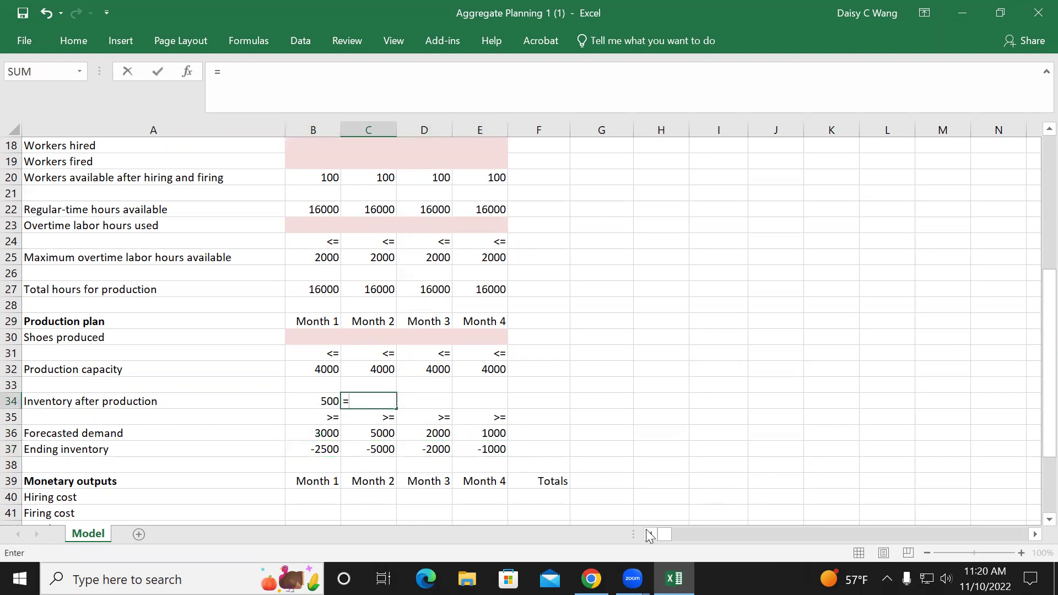
click(319, 449)
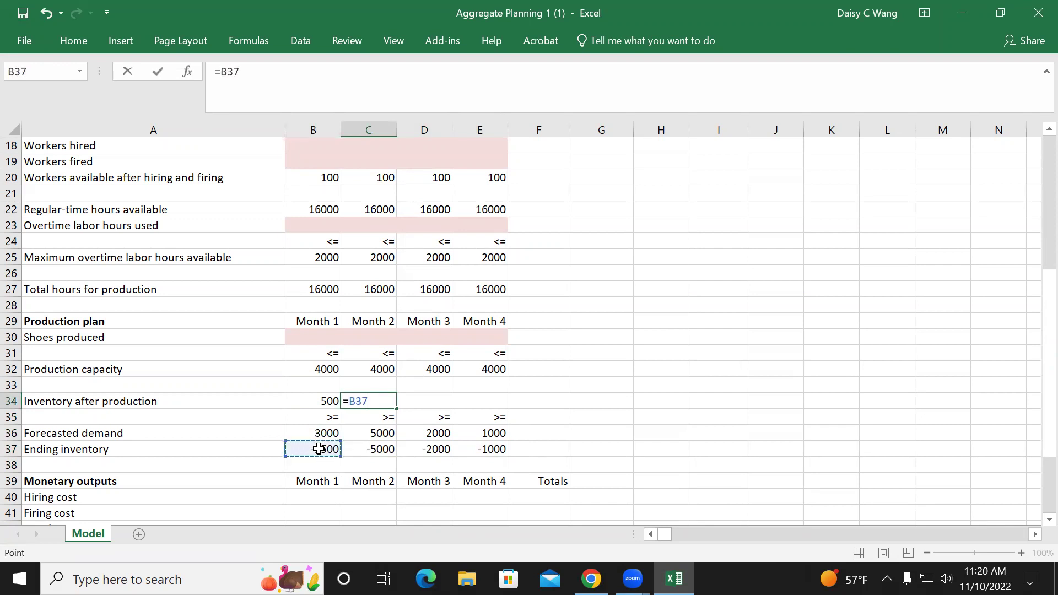
text(+)
click(378, 337)
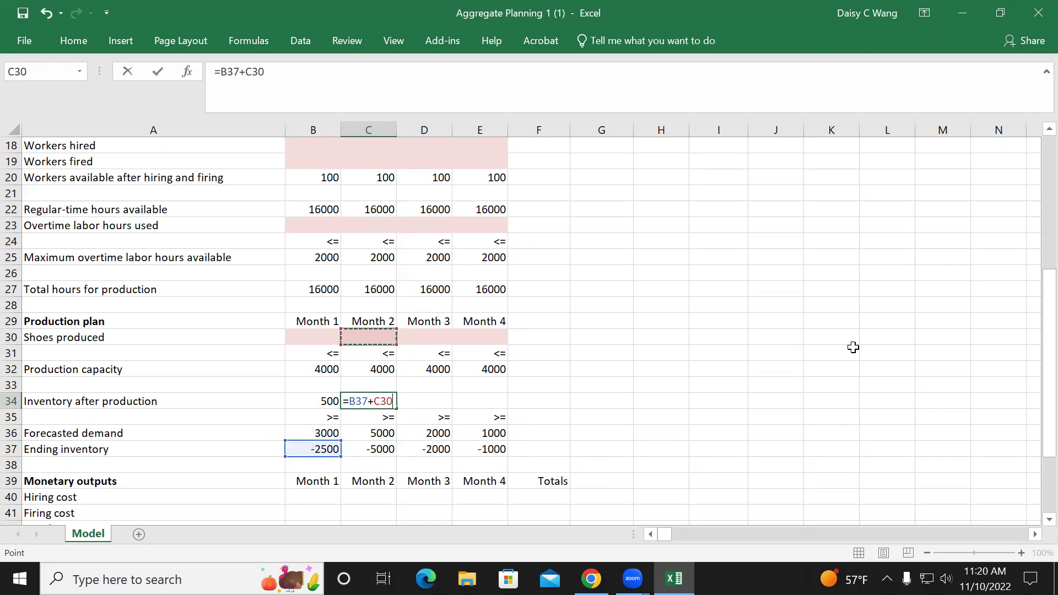
key(Return)
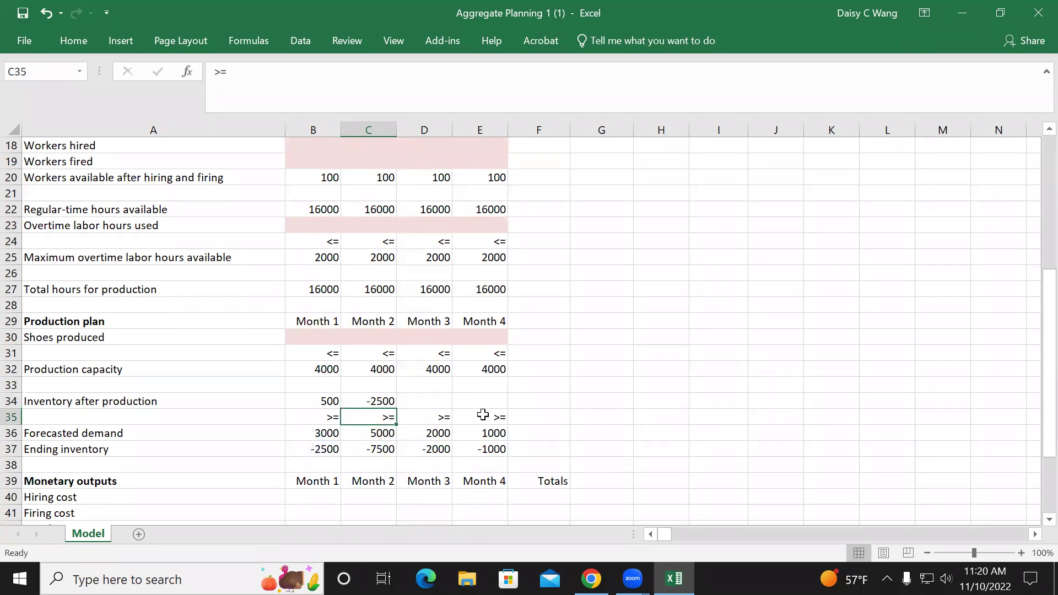
Check the cells C34's formula refers to and copy it across to Months 3 and 4.
double_click(381, 401)
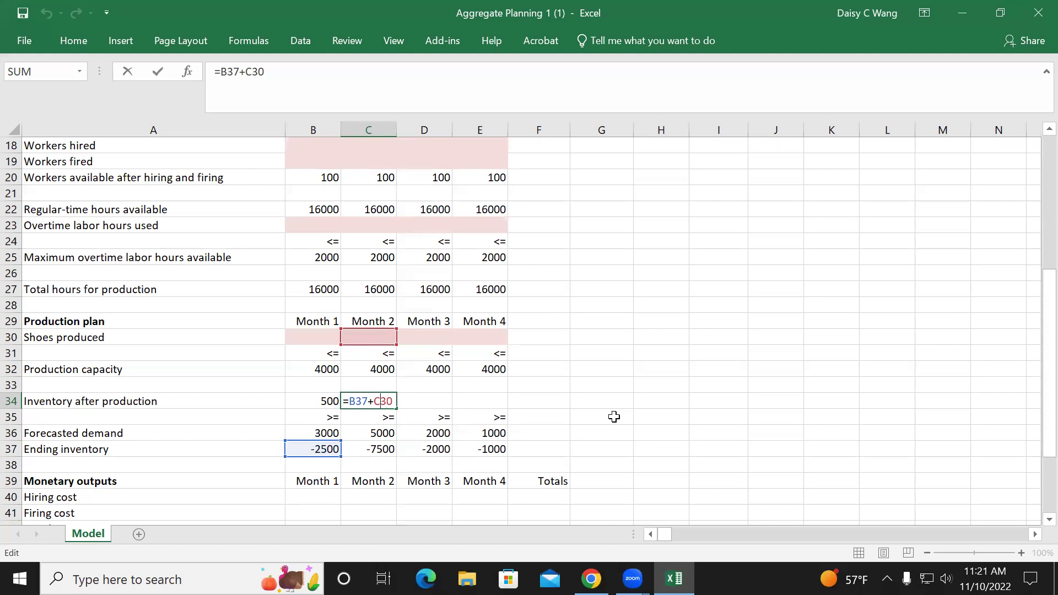
key(Return)
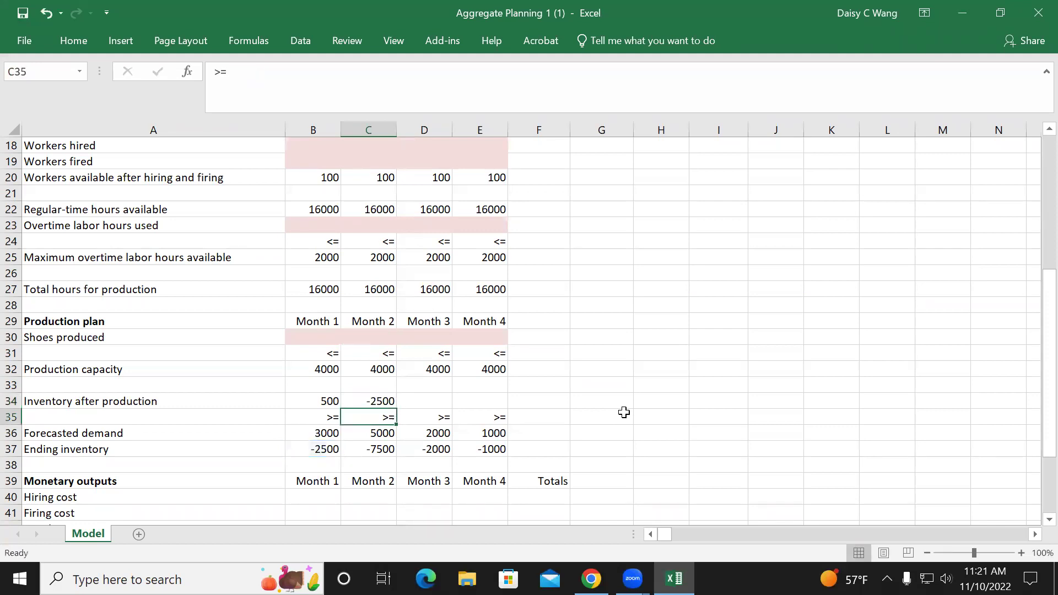
click(380, 401)
drag(398, 408, 501, 409)
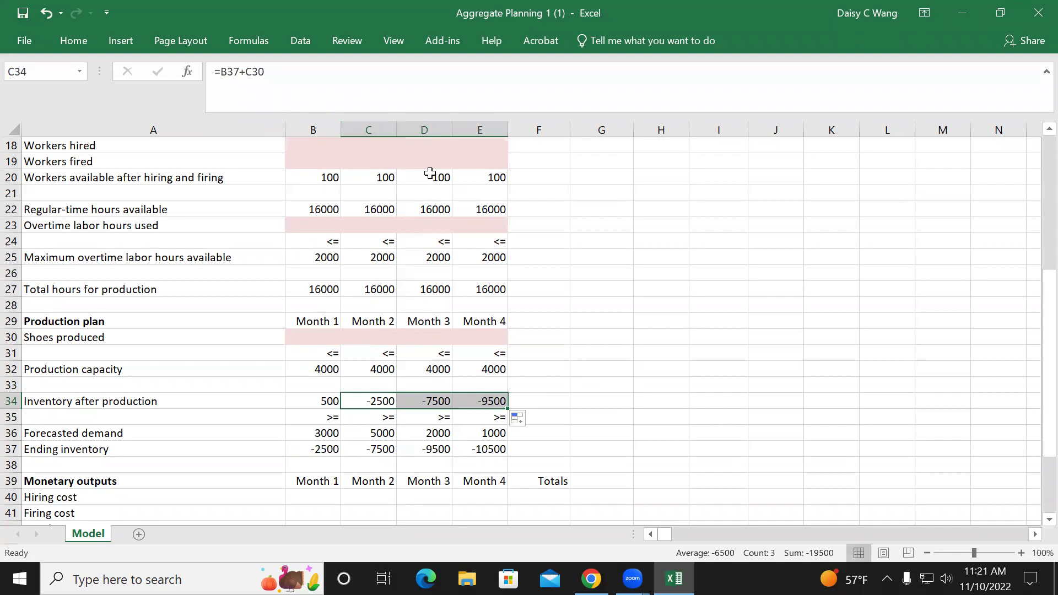
Enter Month 1's hiring cost formula in B40 as hiring cost per worker times workers hired, =$B$8*B18.
scroll(615, 428, down, 1)
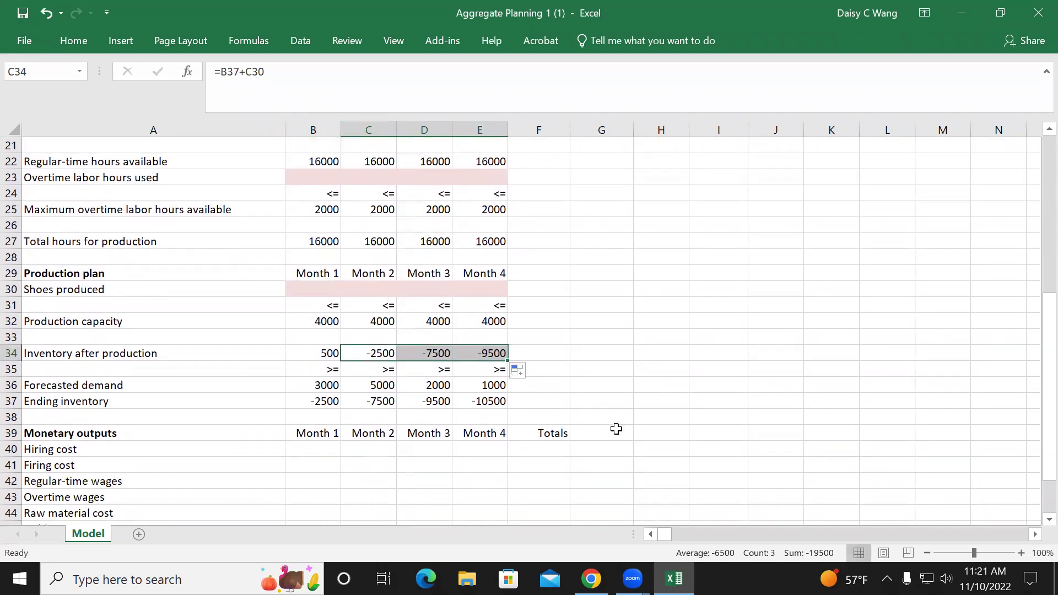
click(322, 448)
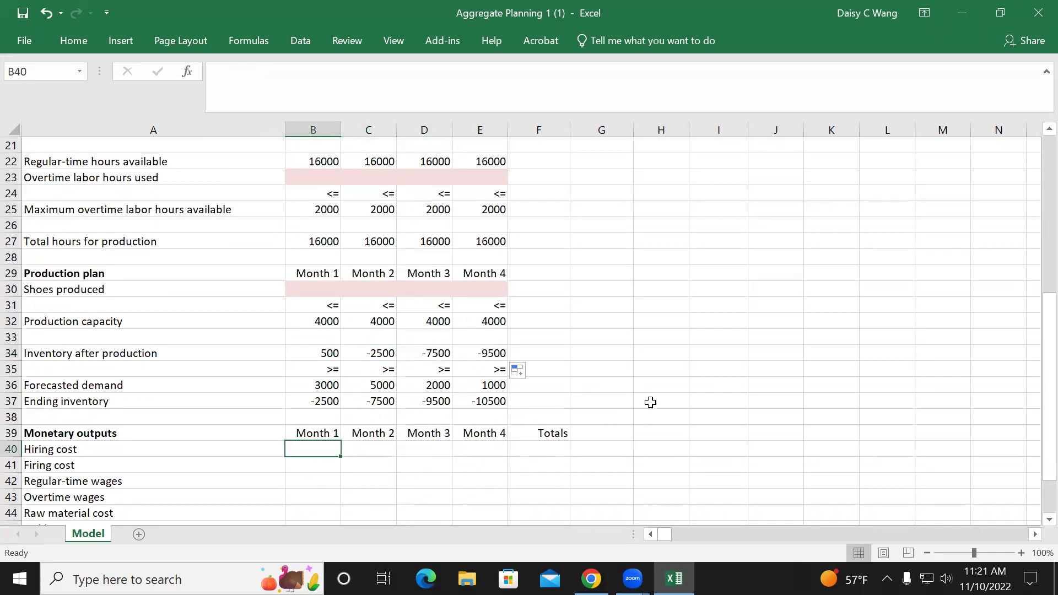
text(=)
scroll(628, 414, up, 6)
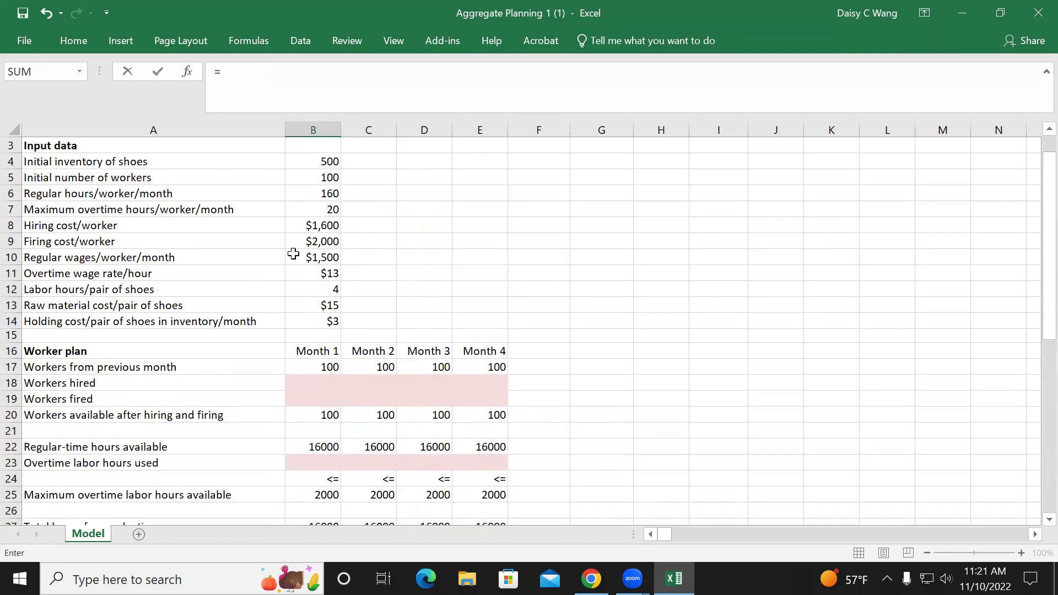
click(310, 233)
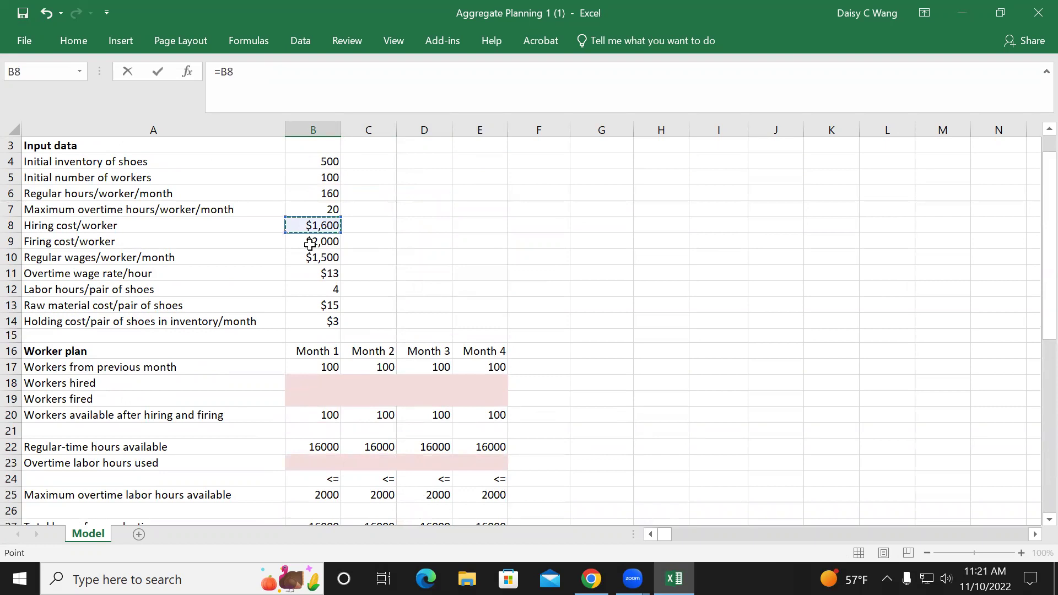
key(F4)
scroll(707, 364, down, 8)
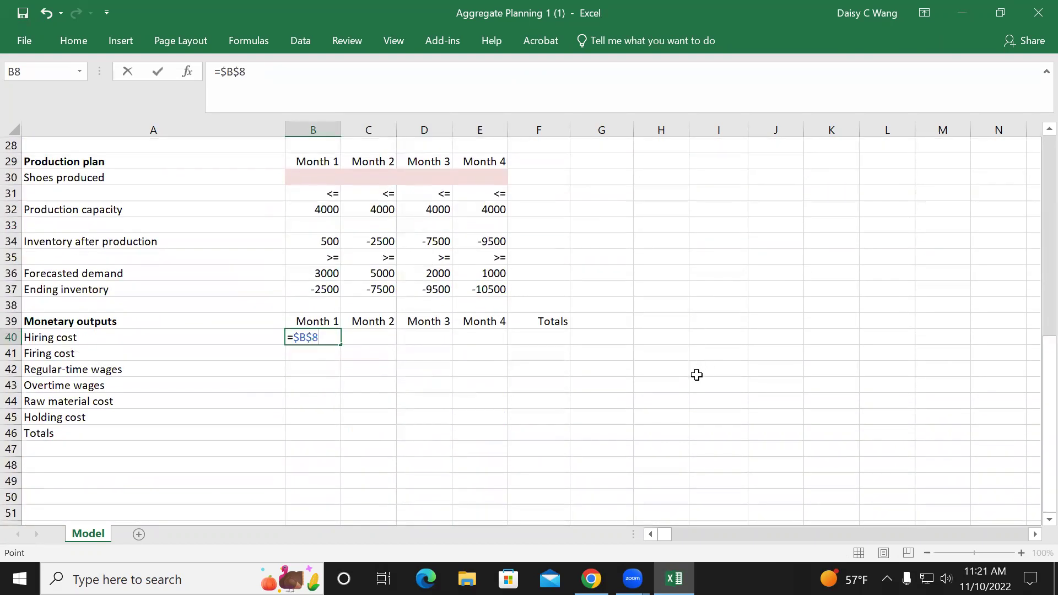
text(*)
scroll(614, 428, up, 3)
scroll(593, 446, up, 2)
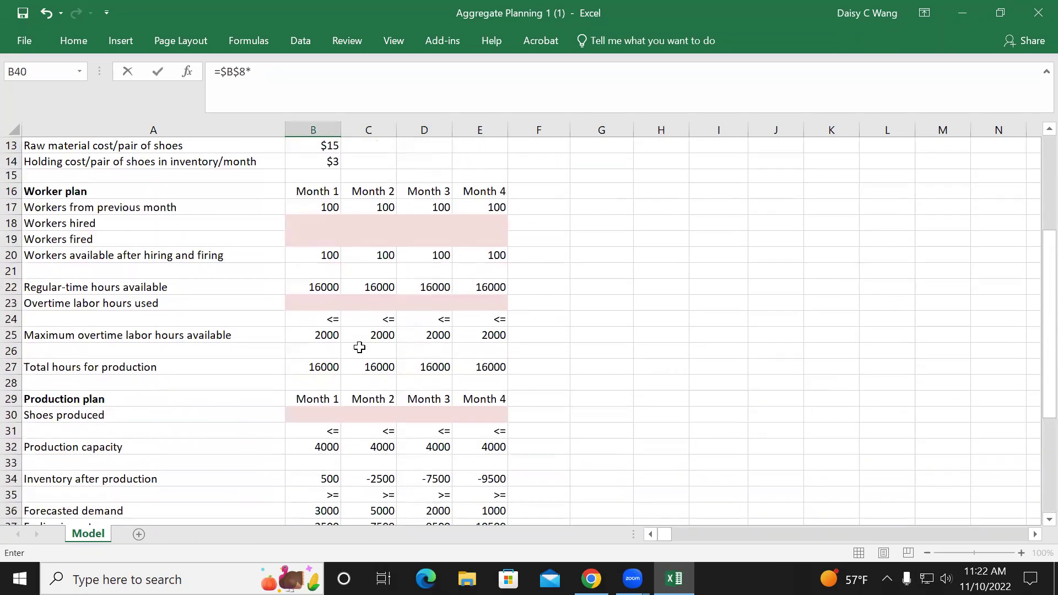
click(325, 224)
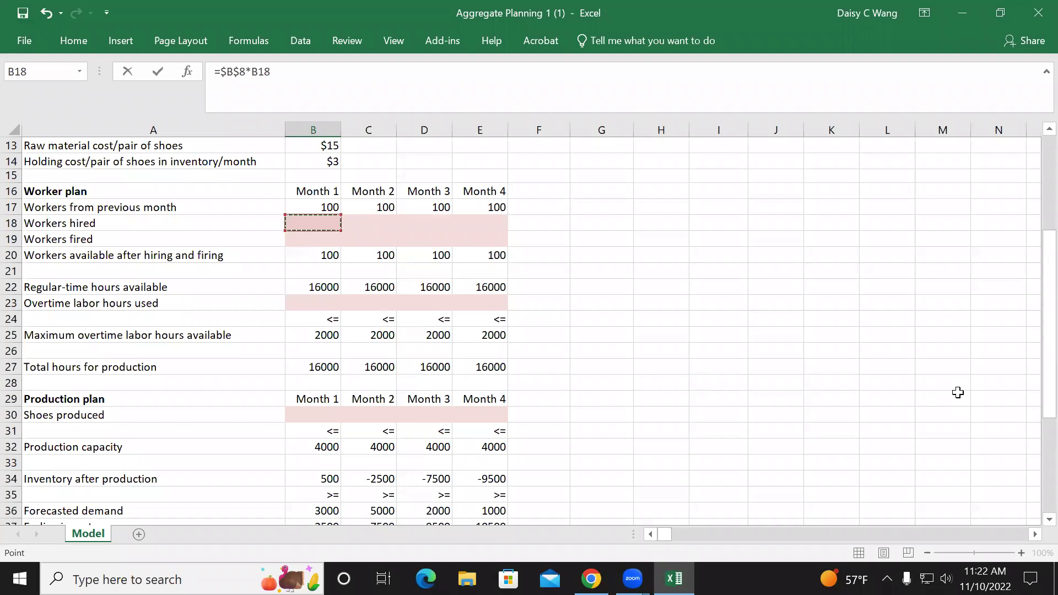
Change the hiring cost per worker reference in B40's formula to $B8 so that only the column is locked.
scroll(793, 420, up, 3)
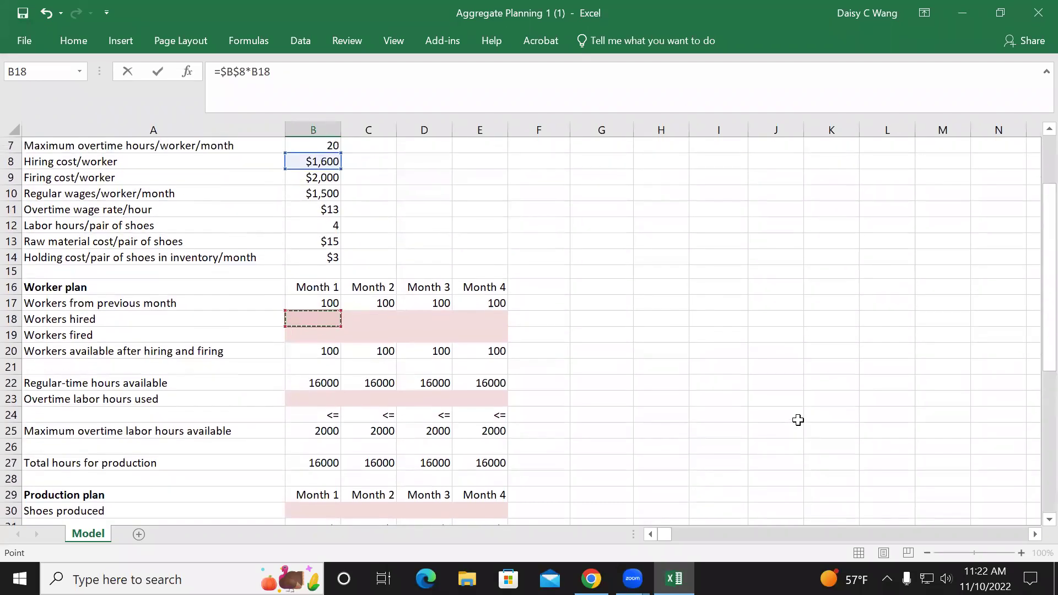
scroll(793, 421, down, 6)
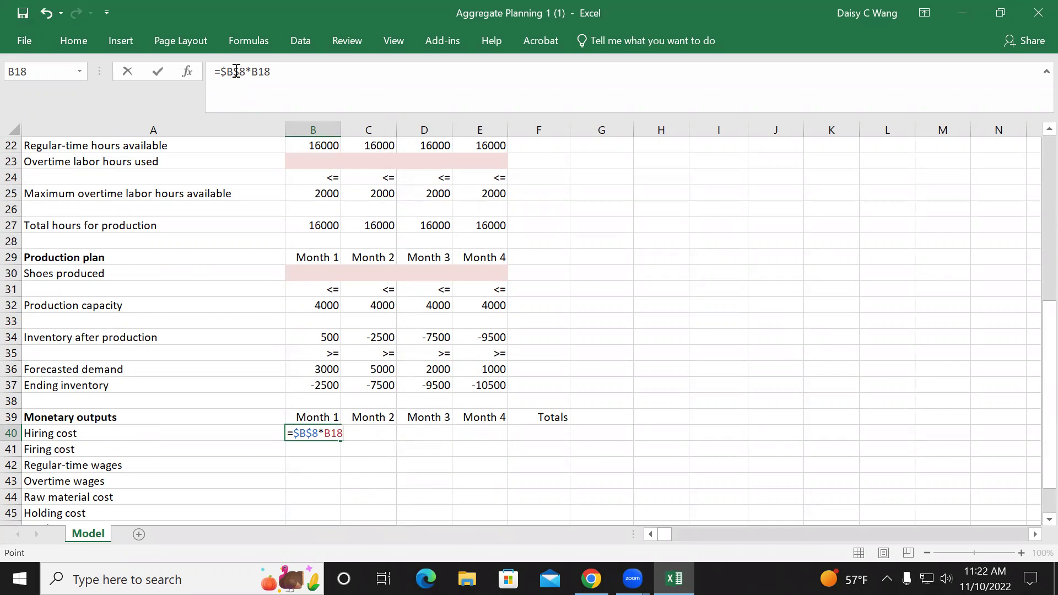
click(236, 71)
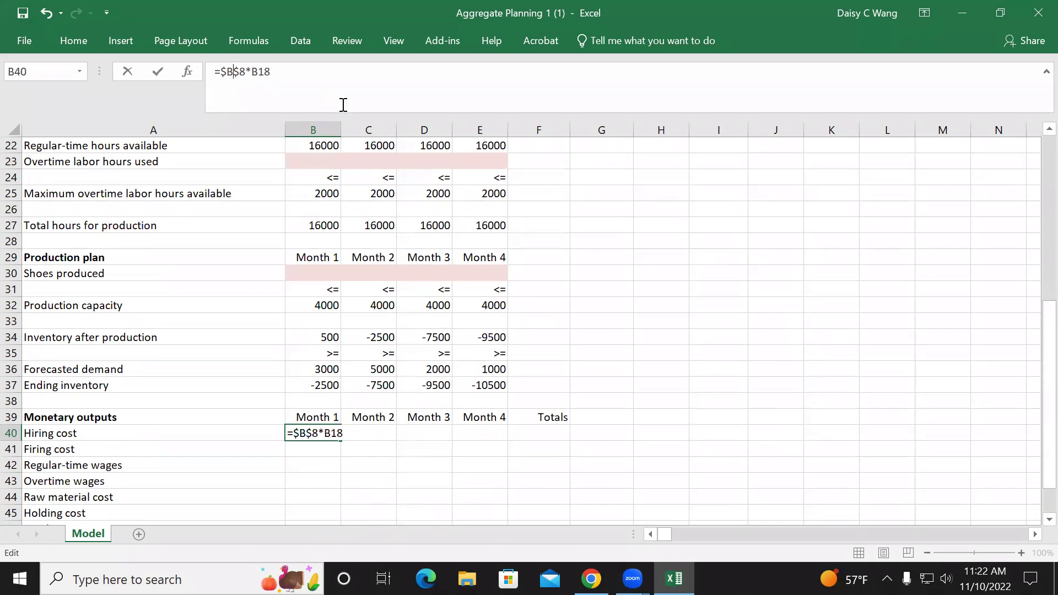
key(BackSpace)
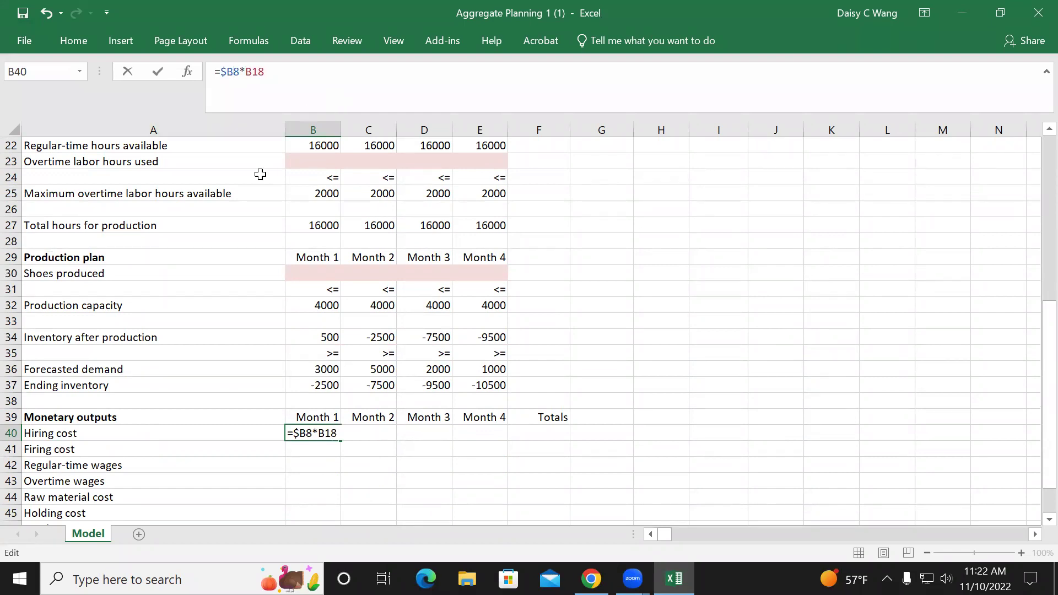
Copy B40's formula down through firing cost and regular-time wages and across through Month 4, filling B40:E42.
scroll(220, 270, up, 3)
scroll(179, 367, up, 2)
scroll(179, 367, up, 1)
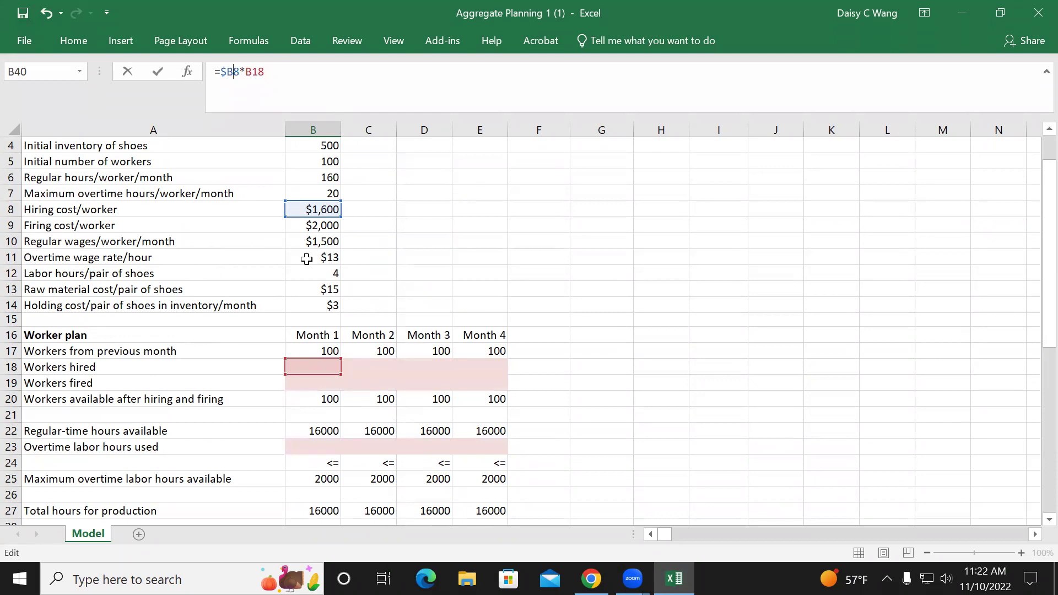
scroll(222, 282, down, 3)
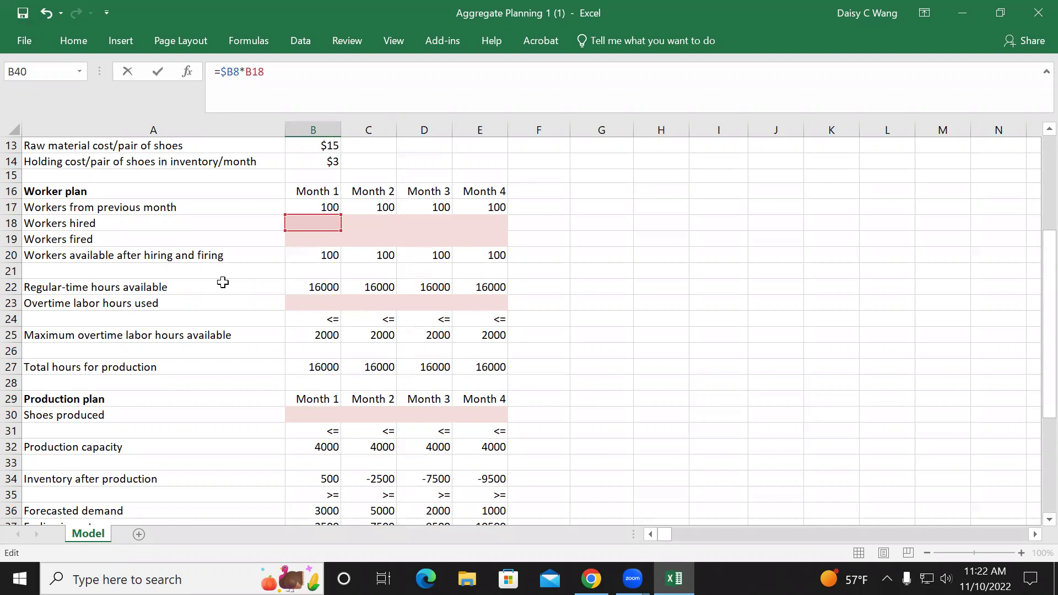
scroll(223, 283, up, 2)
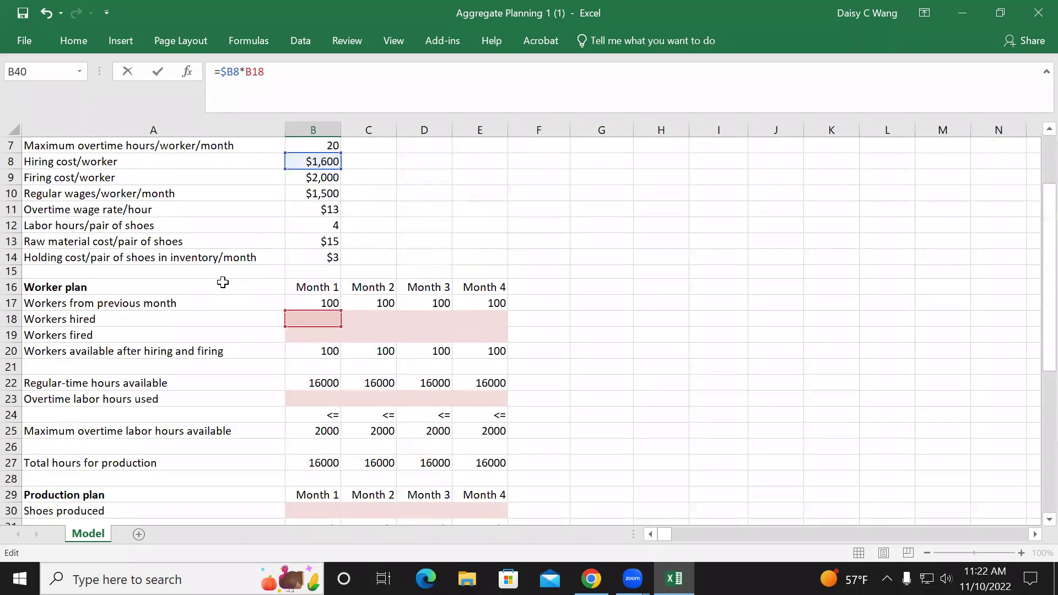
scroll(222, 282, down, 5)
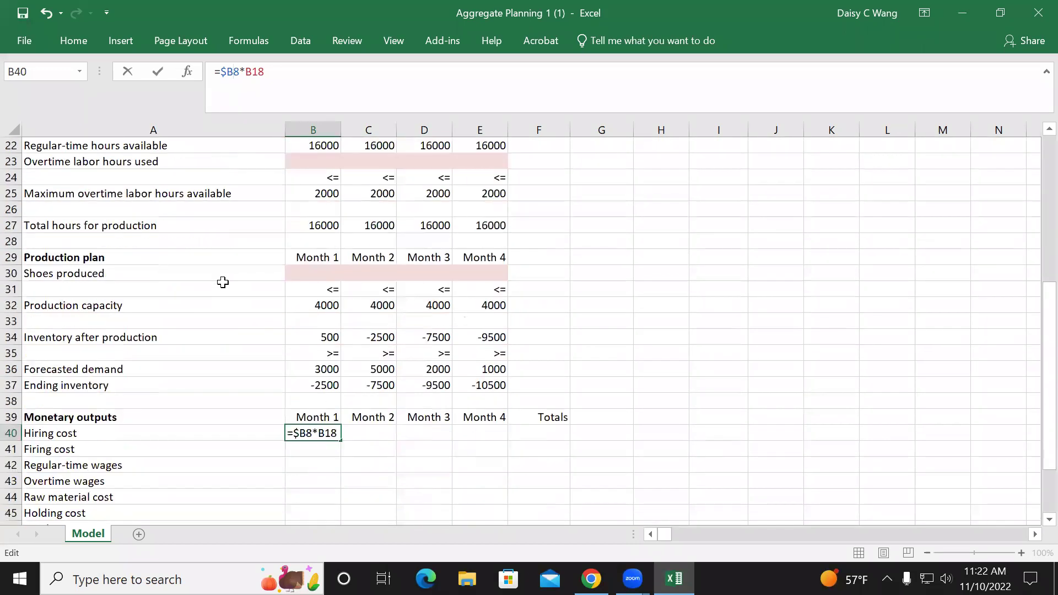
scroll(220, 470, up, 2)
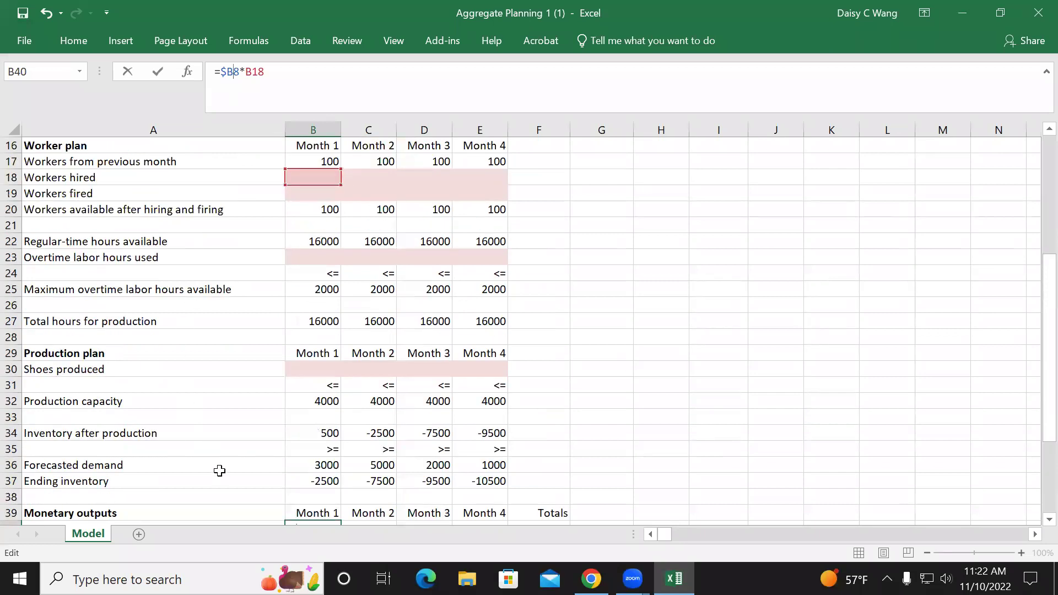
scroll(220, 470, down, 3)
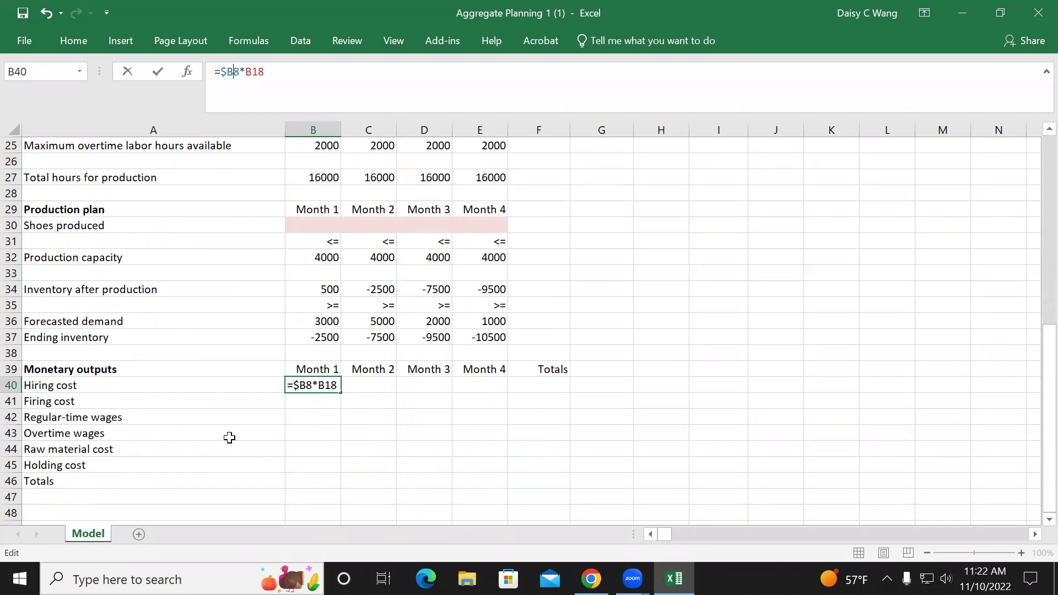
scroll(226, 440, up, 4)
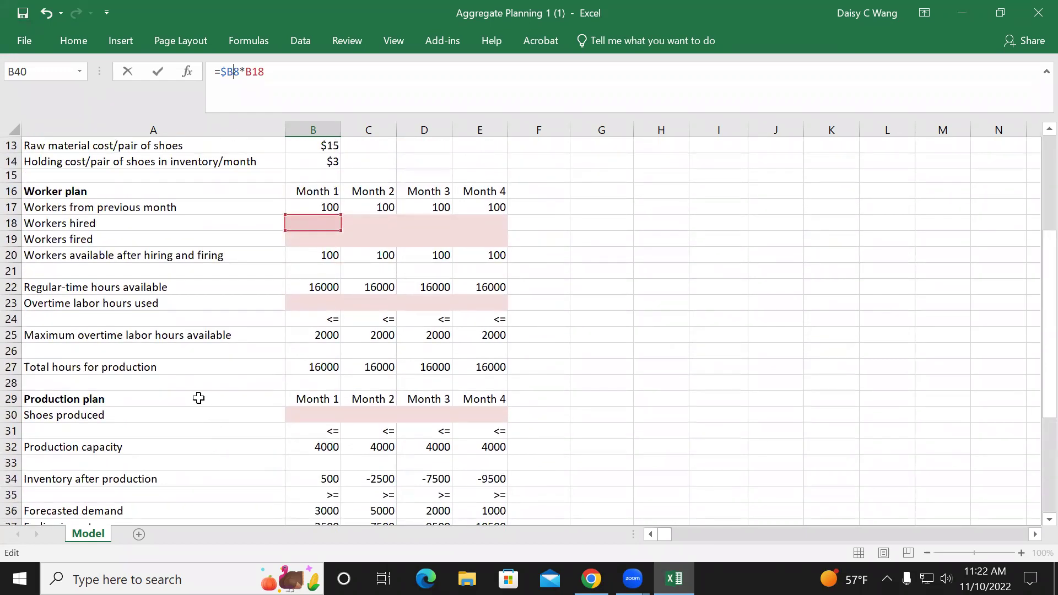
scroll(210, 372, up, 2)
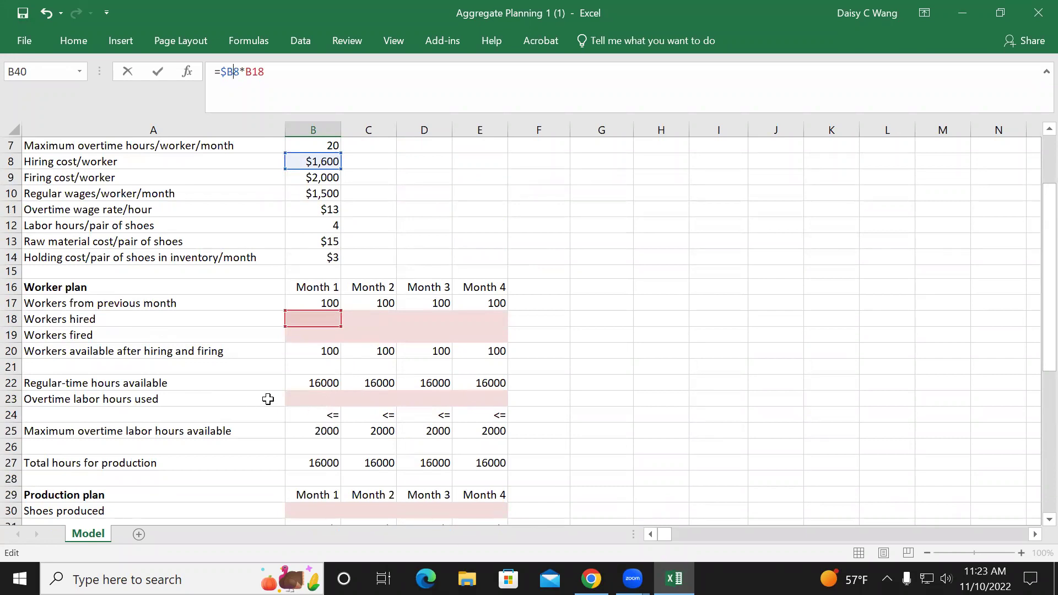
scroll(267, 399, down, 6)
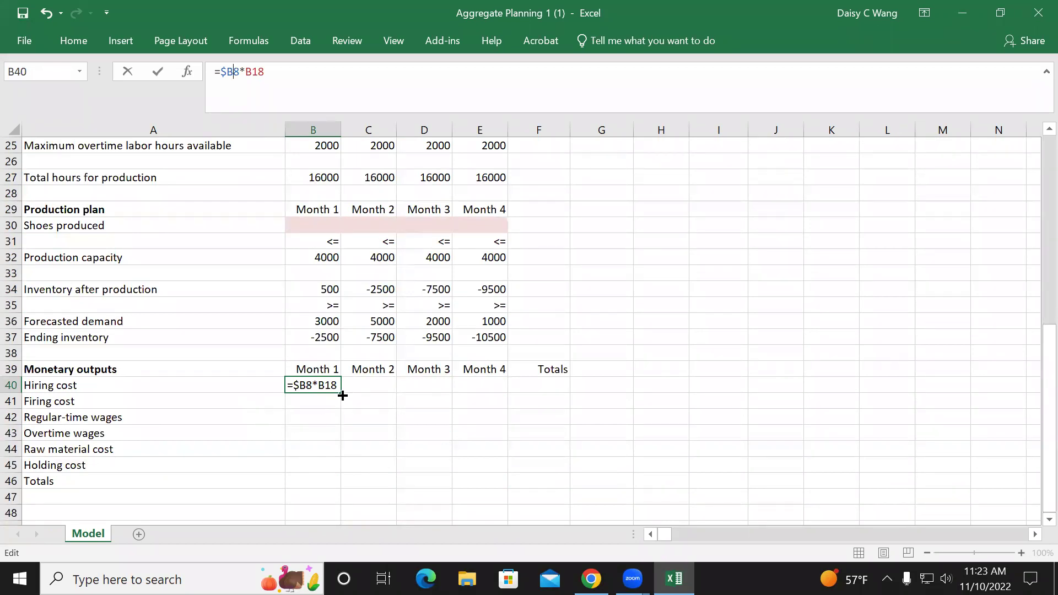
drag(343, 396, 537, 419)
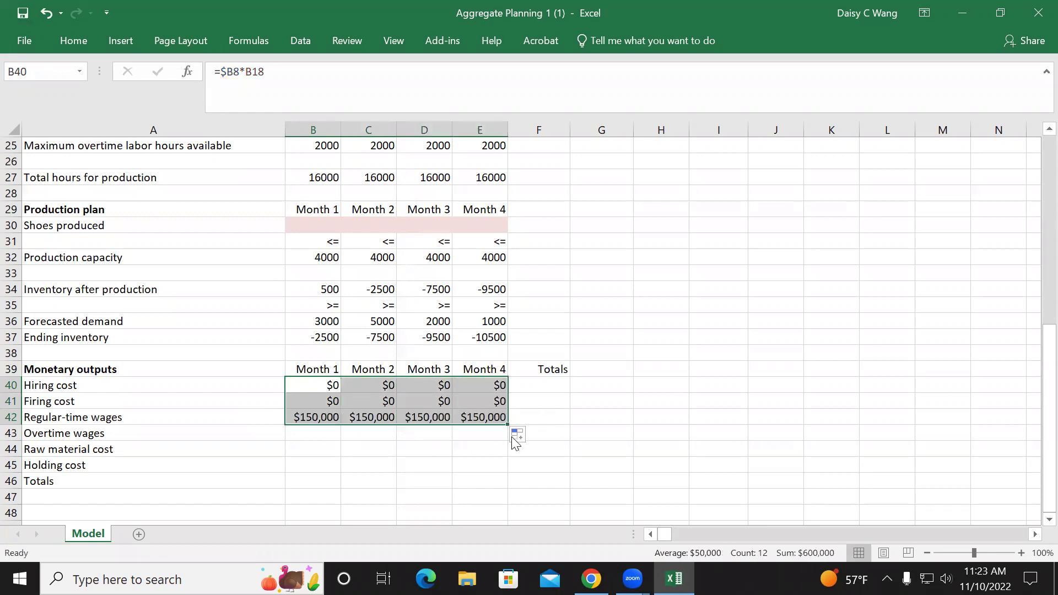
Review which cells Month 4's regular-time wages formula in E42 and firing cost formula in E41 refer to.
double_click(484, 418)
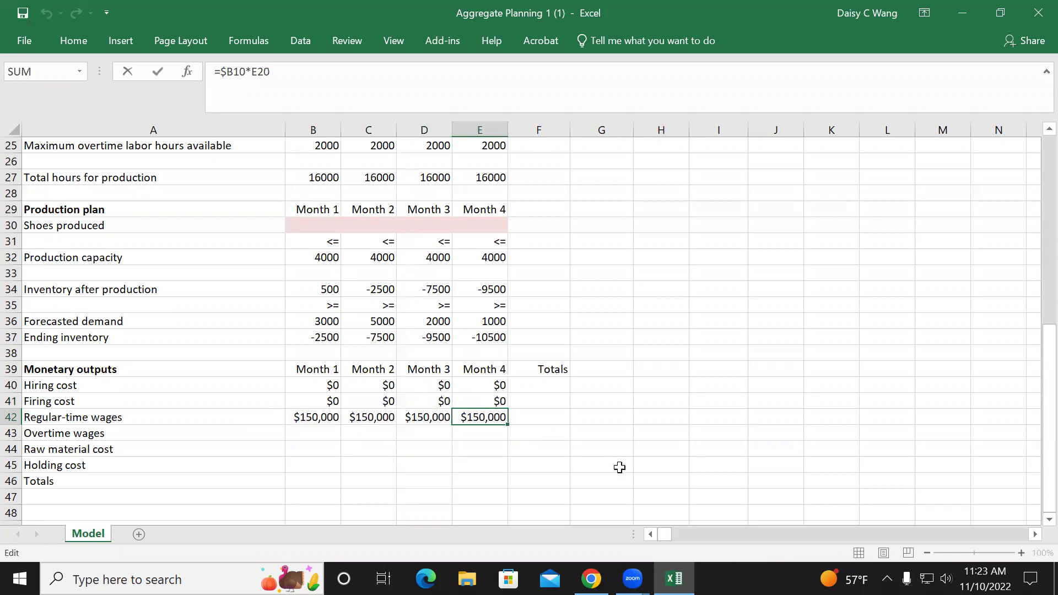
scroll(618, 463, up, 3)
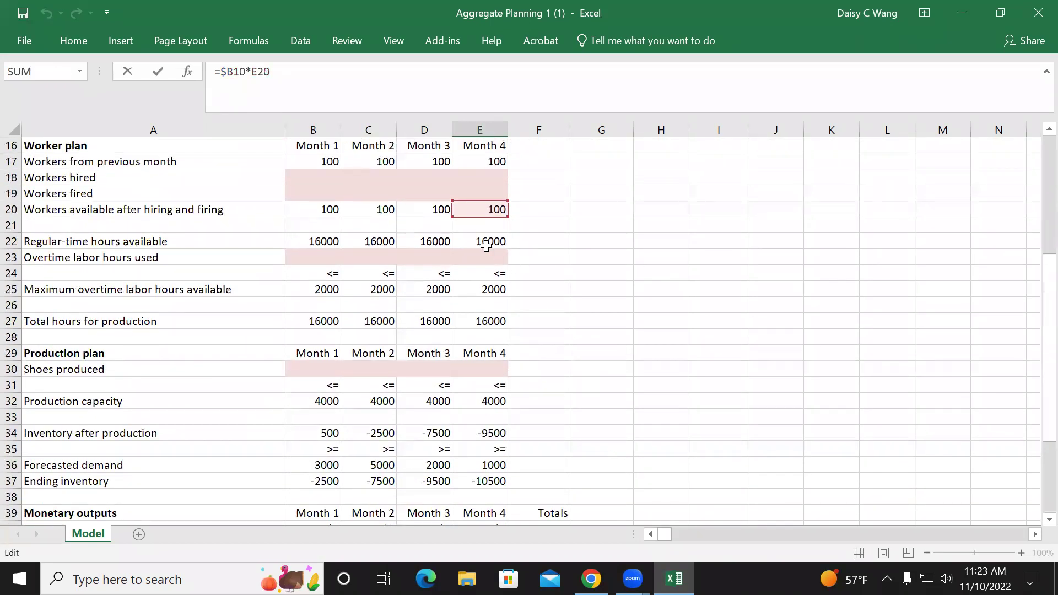
scroll(646, 401, up, 3)
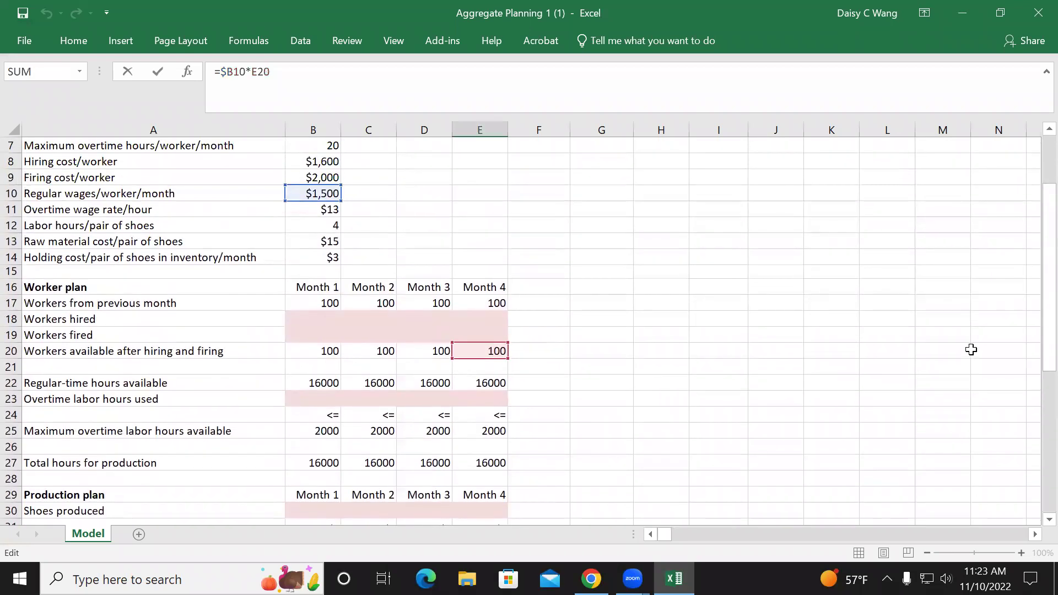
key(Return)
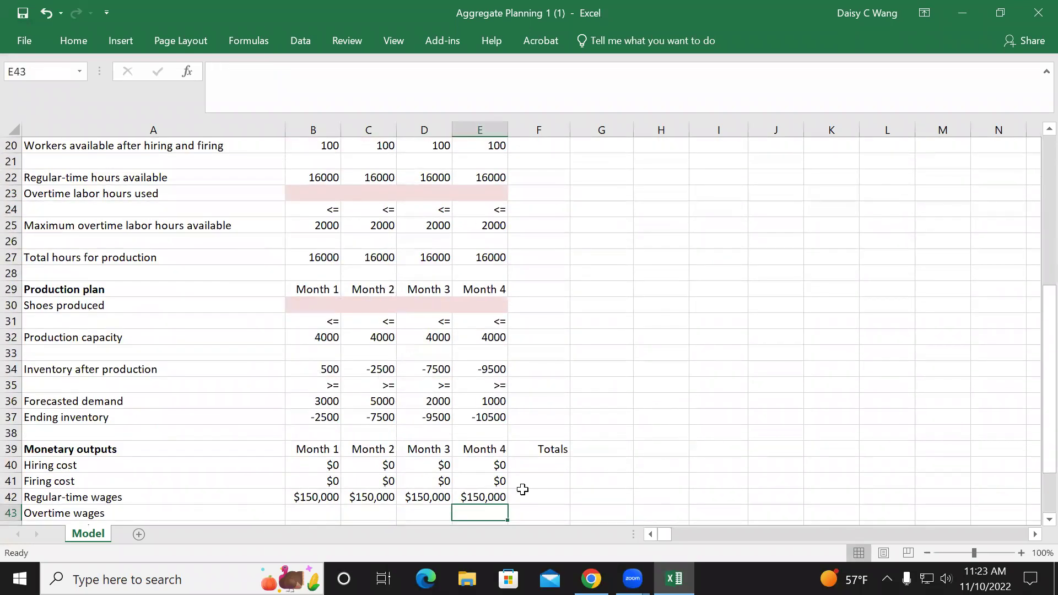
double_click(482, 480)
scroll(645, 461, up, 5)
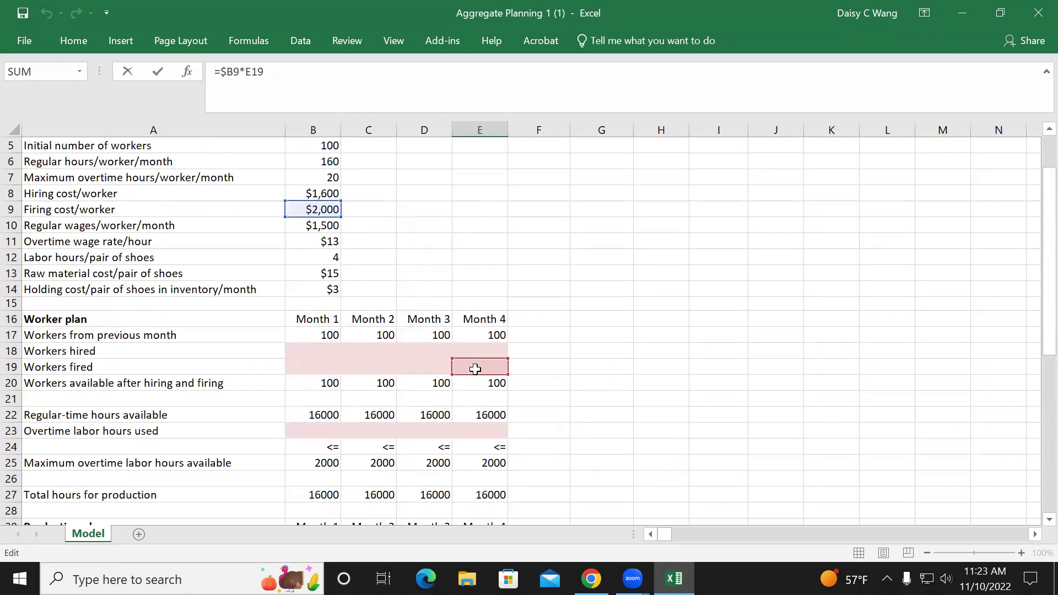
key(Return)
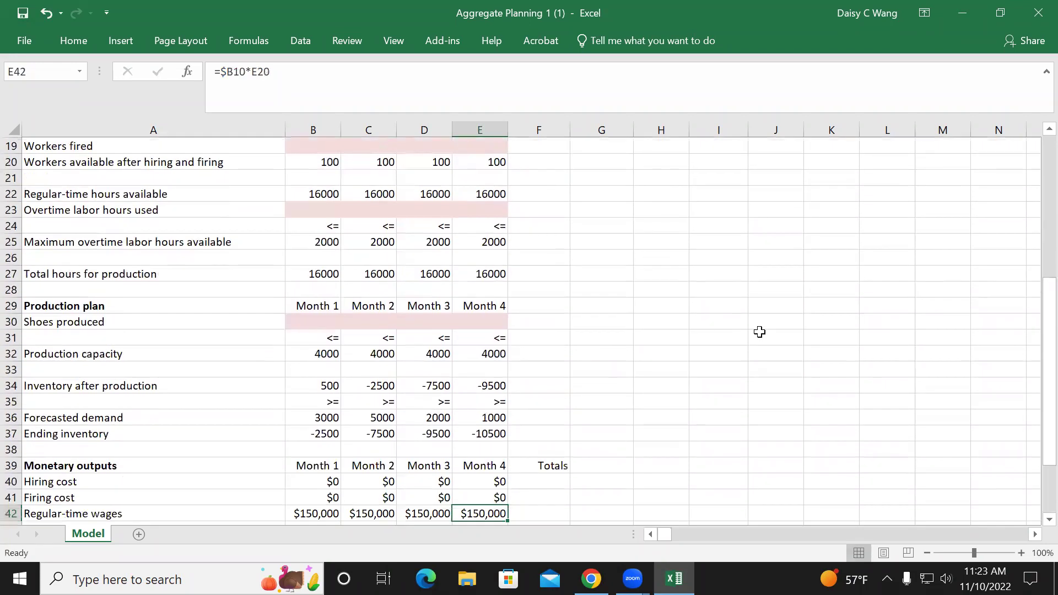
Review which cells Month 1's hiring cost formula in B40 refers to.
double_click(327, 481)
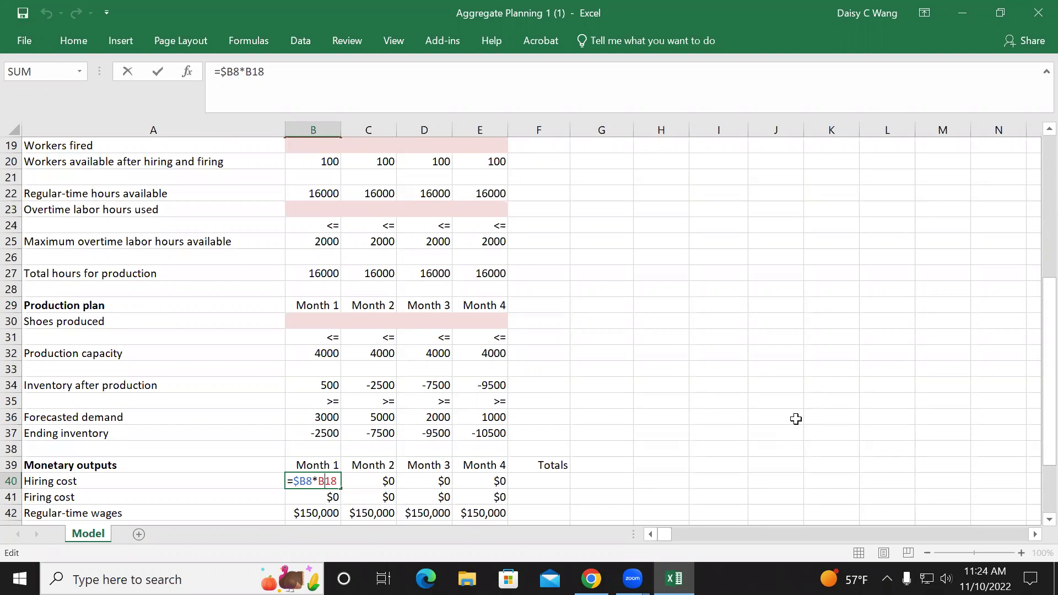
key(Return)
Enter Month 1's overtime wages formula in B43 as overtime labor hours used times overtime wage rate, =B23*B11.
scroll(816, 369, down, 2)
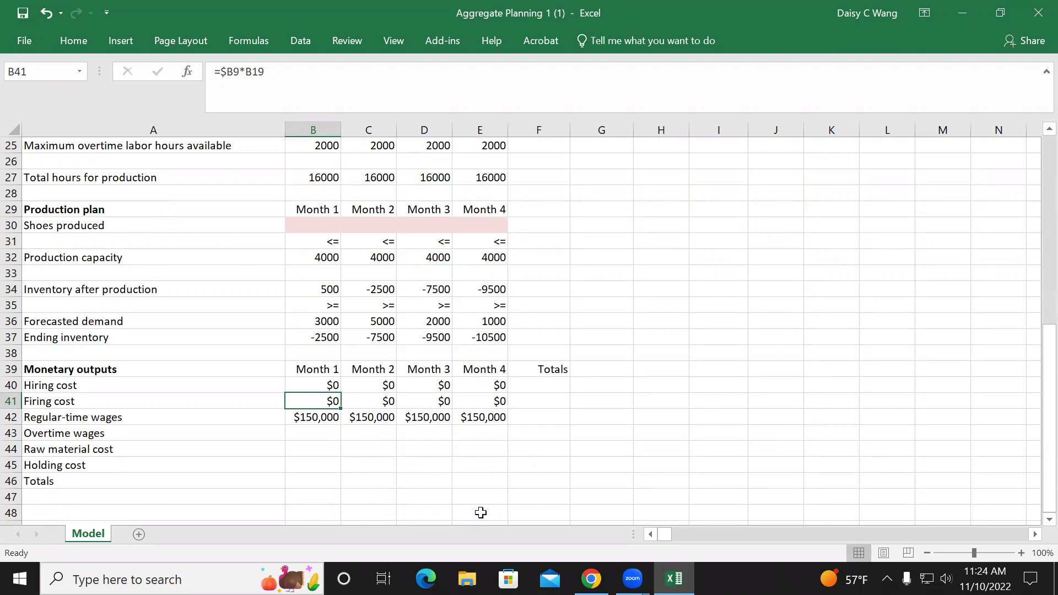
click(309, 436)
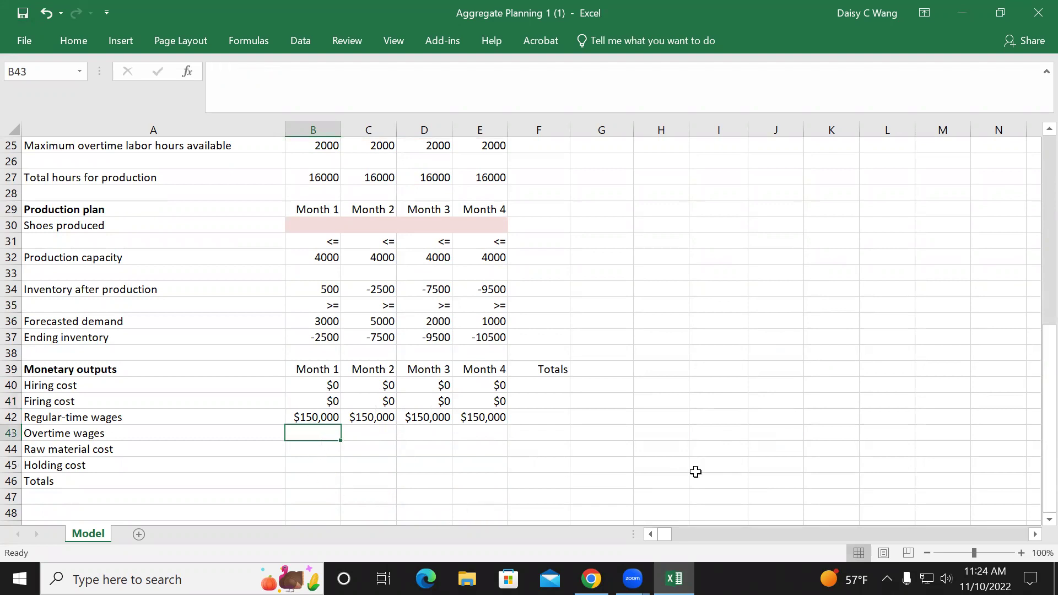
text(=)
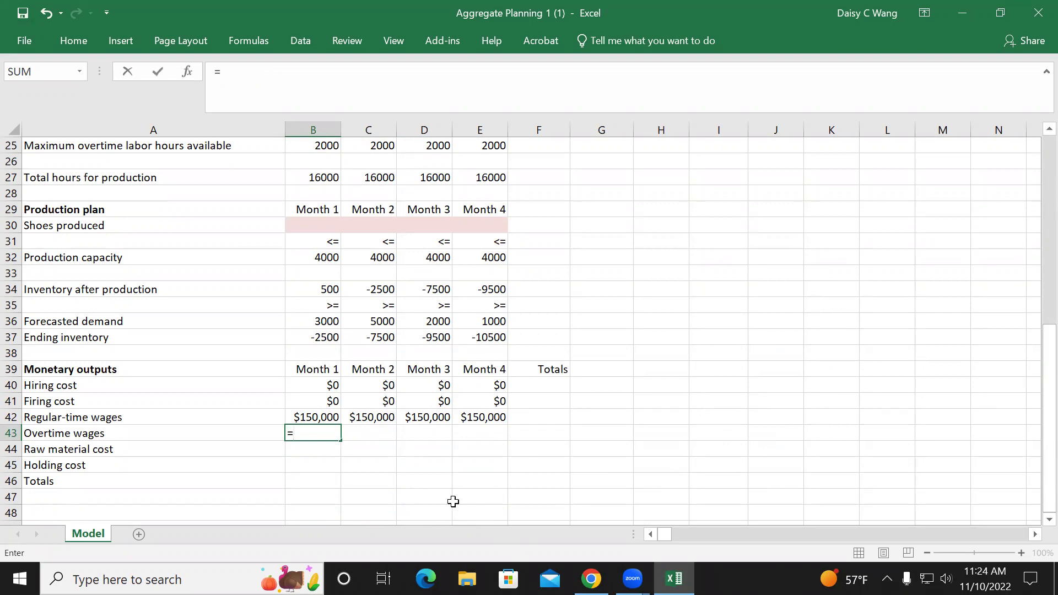
scroll(453, 501, up, 3)
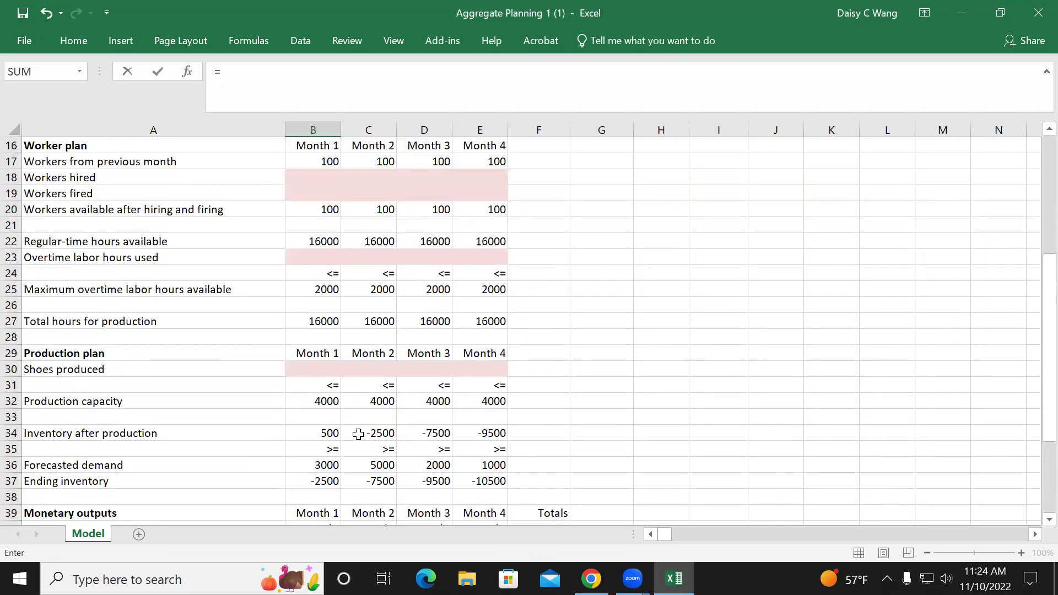
scroll(358, 434, up, 2)
click(318, 352)
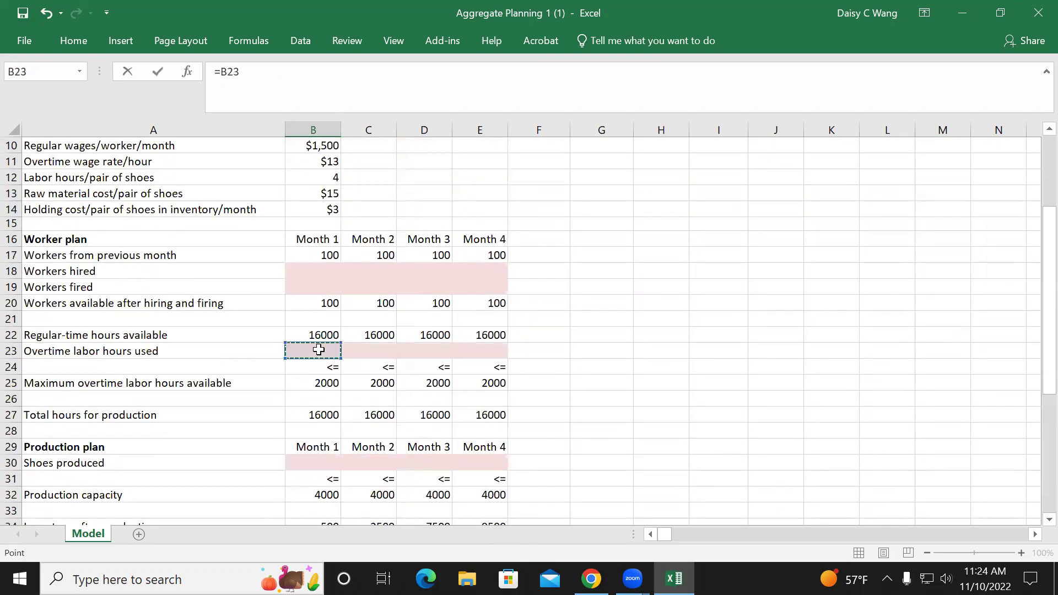
text(*)
scroll(650, 461, up, 1)
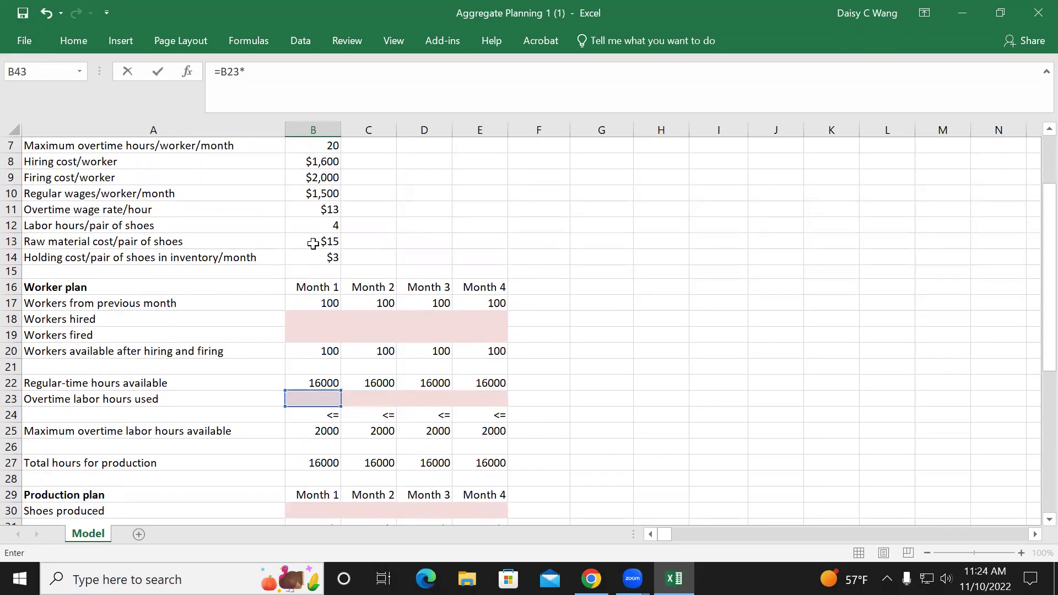
click(314, 209)
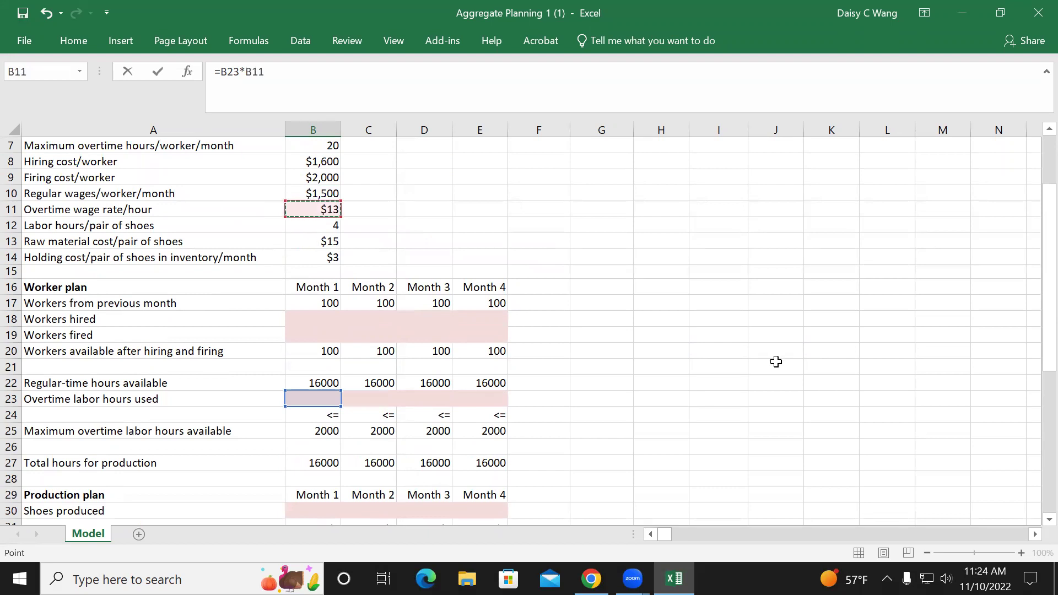
Lock the overtime wage rate reference in B43 as $B$11 and copy the formula across through Month 4.
drag(247, 76, 264, 75)
key(F4)
scroll(264, 76, down, 8)
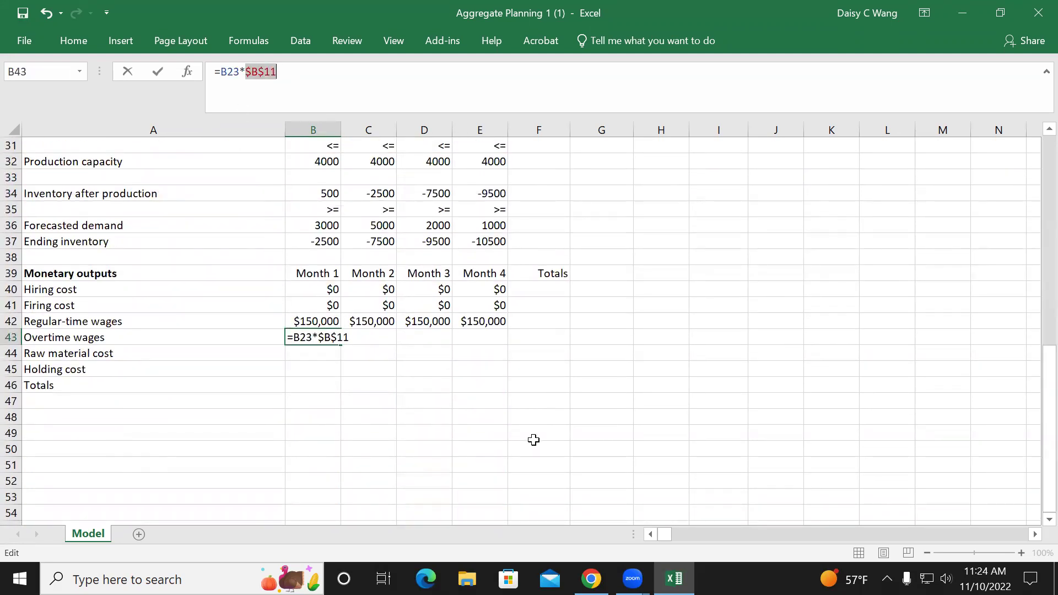
key(Return)
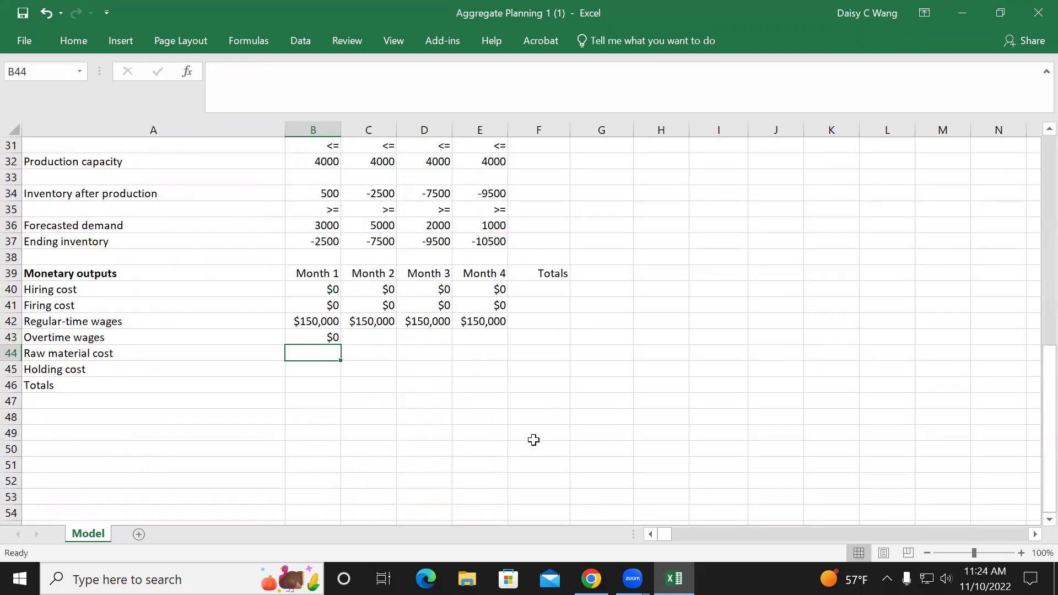
click(331, 339)
drag(341, 343, 495, 339)
Review which cells Month 4's overtime wages formula in E43 refers to, then leave it unedited.
double_click(482, 338)
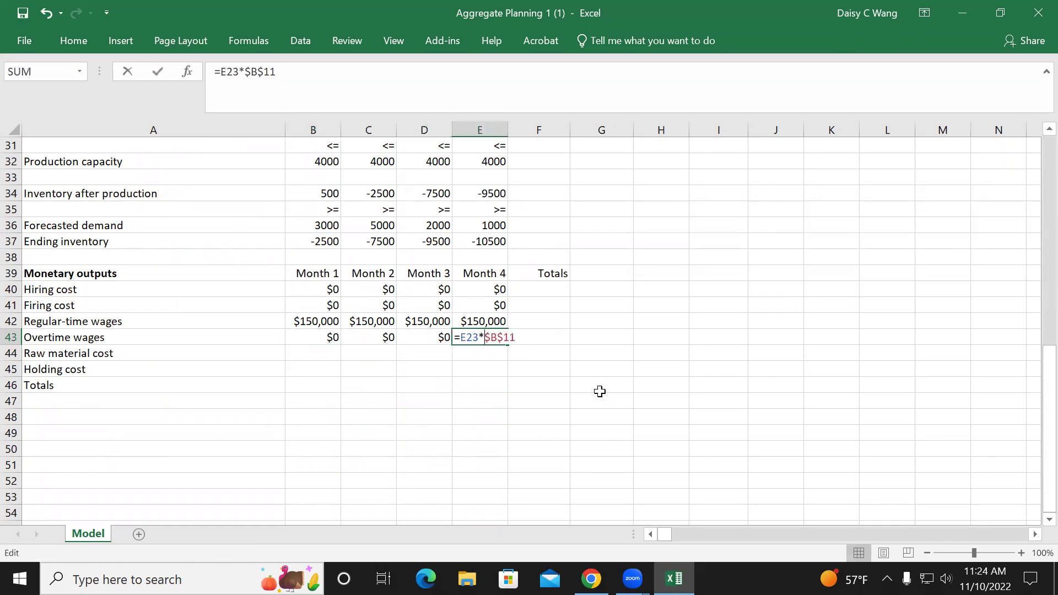
scroll(753, 418, up, 6)
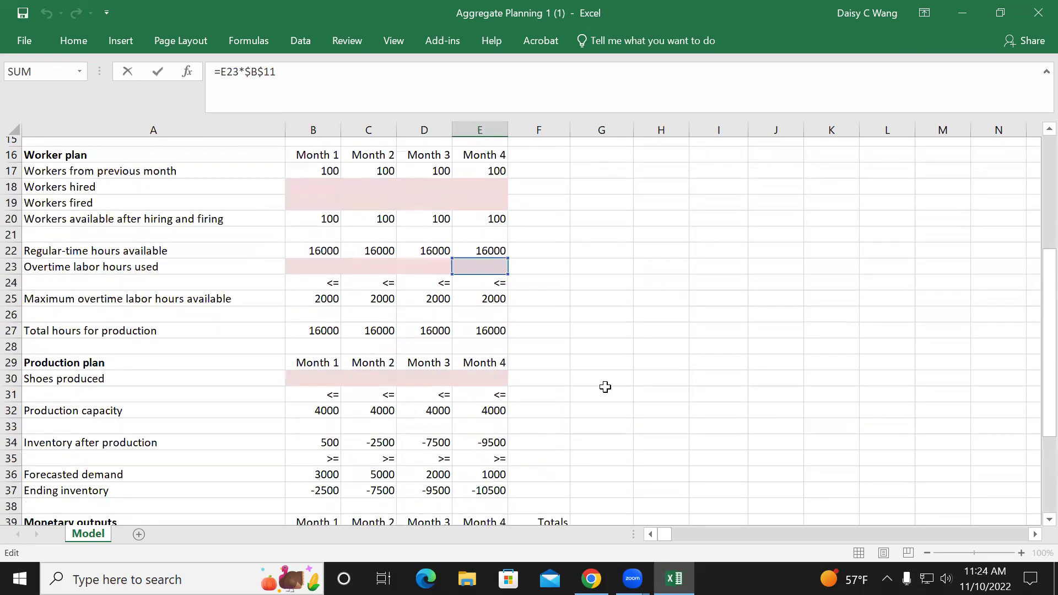
scroll(641, 382, up, 2)
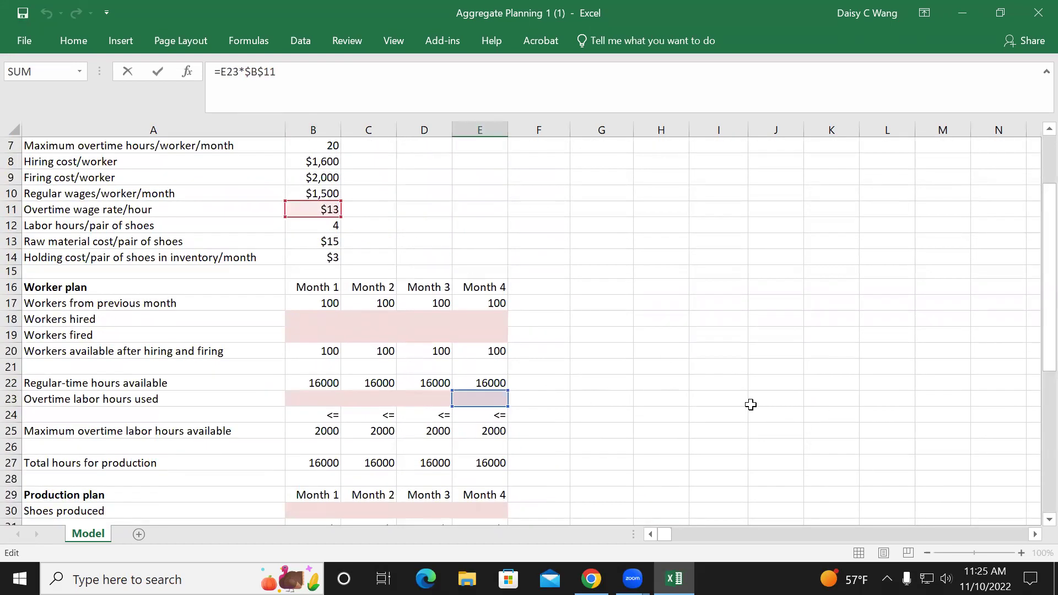
scroll(751, 405, down, 6)
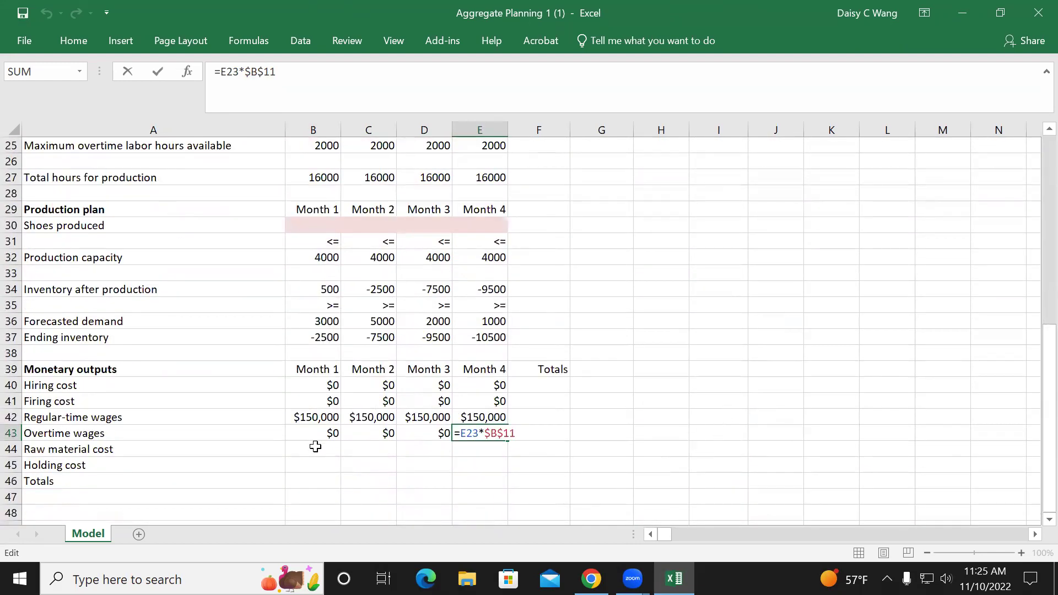
click(315, 446)
key(Escape)
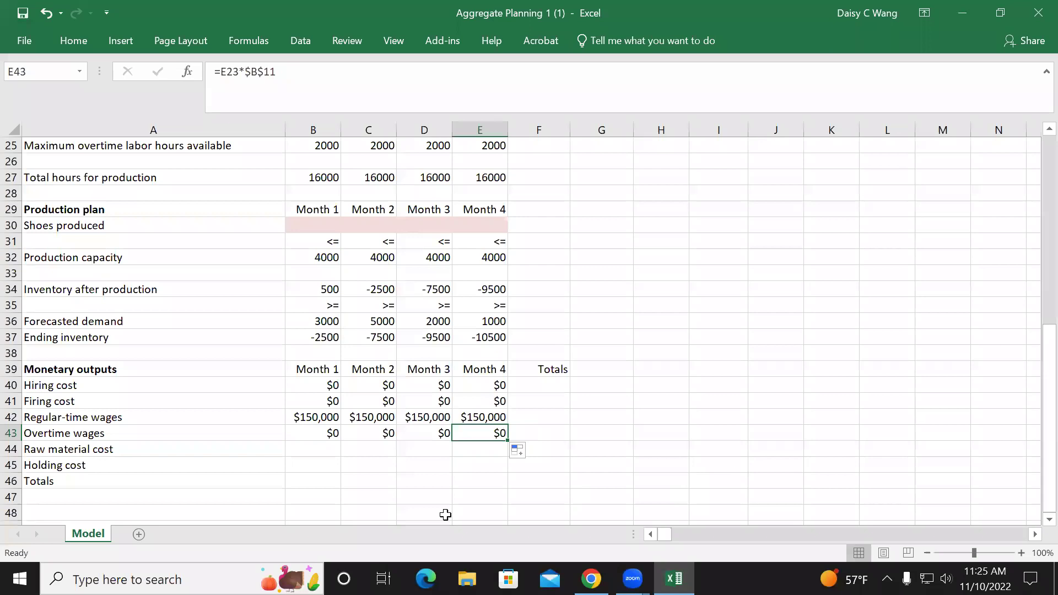
Start Month 1's raw material cost formula in B44.
click(313, 447)
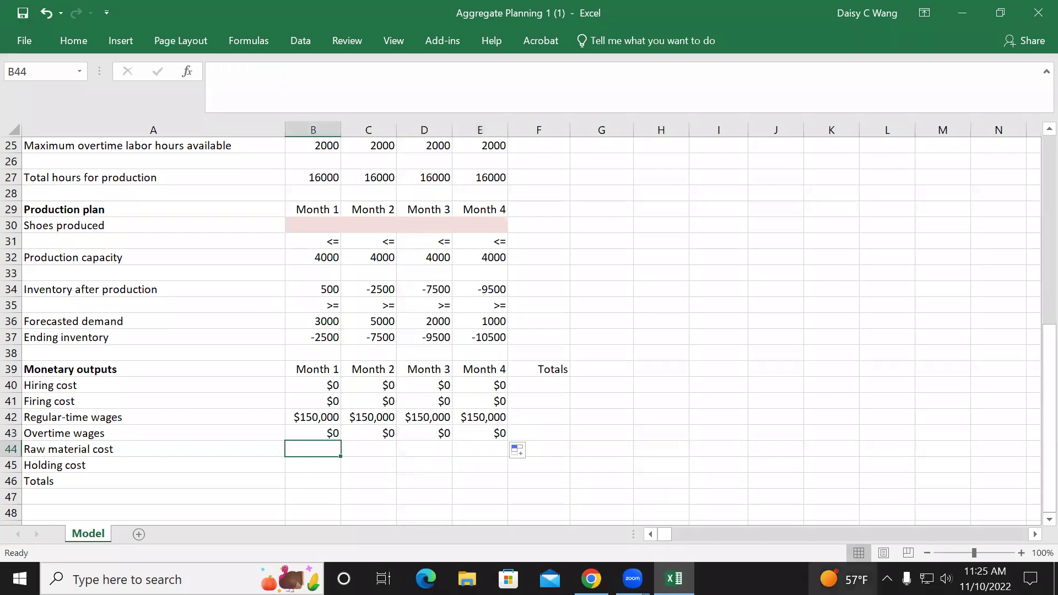
text(=)
mouse_move(843, 579)
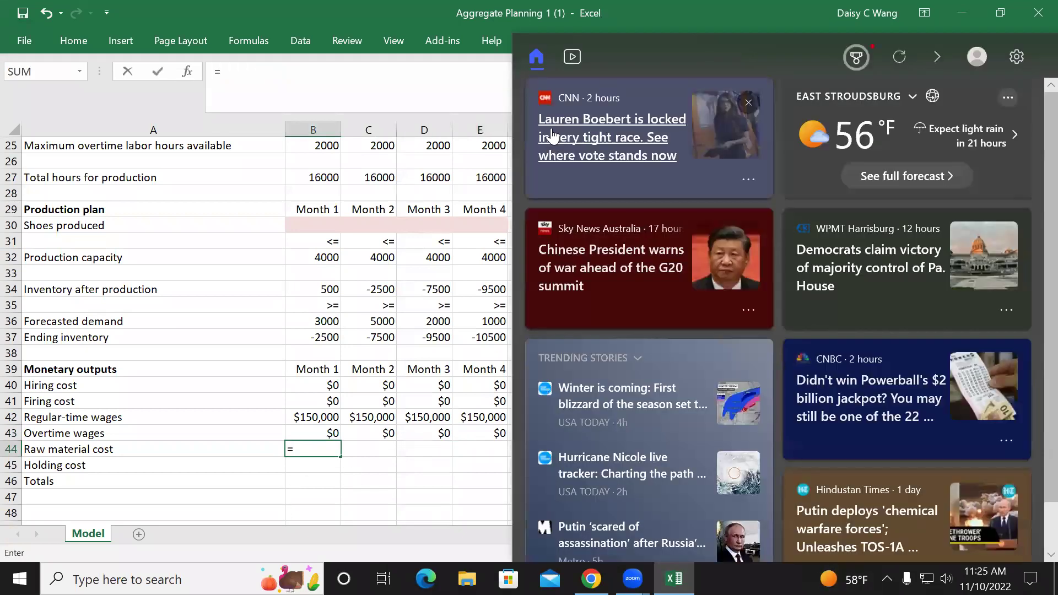
click(544, 65)
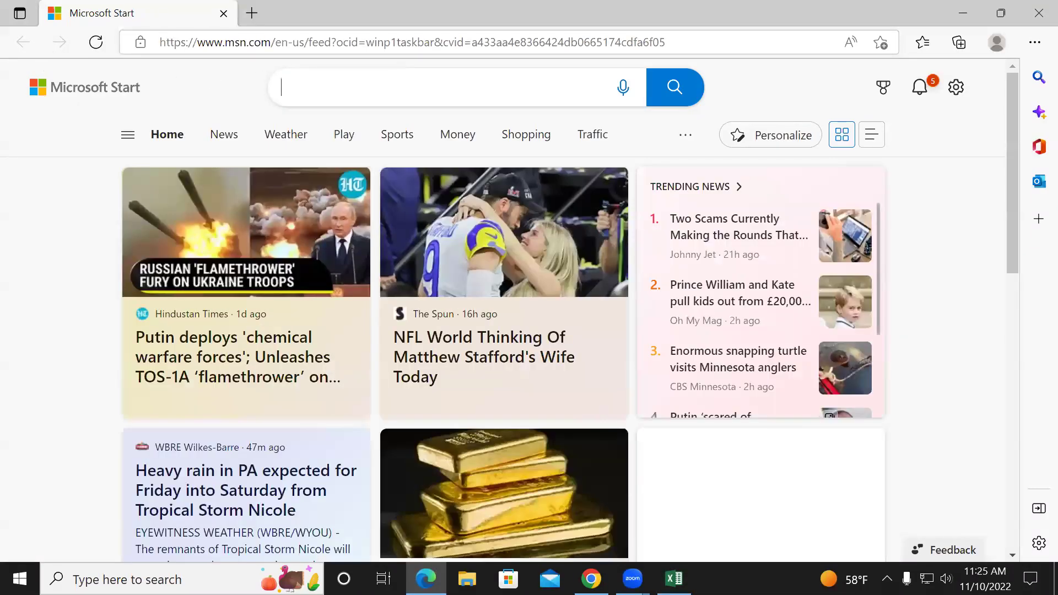
click(1036, 12)
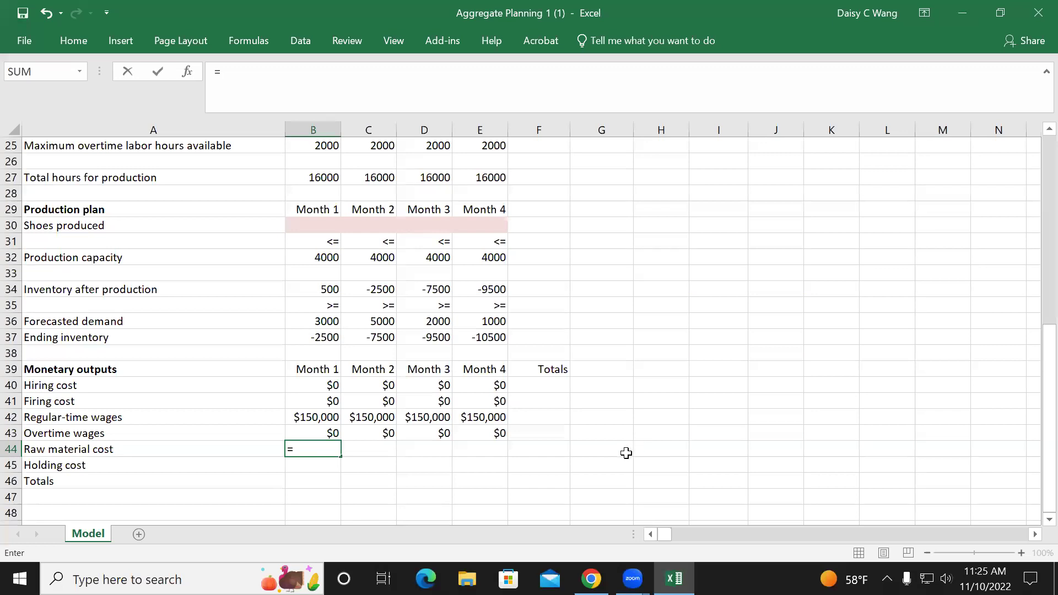
Complete B44's formula as raw material cost per pair times shoes produced, =$B$13*B30, and copy it across through Month 4.
scroll(598, 453, up, 8)
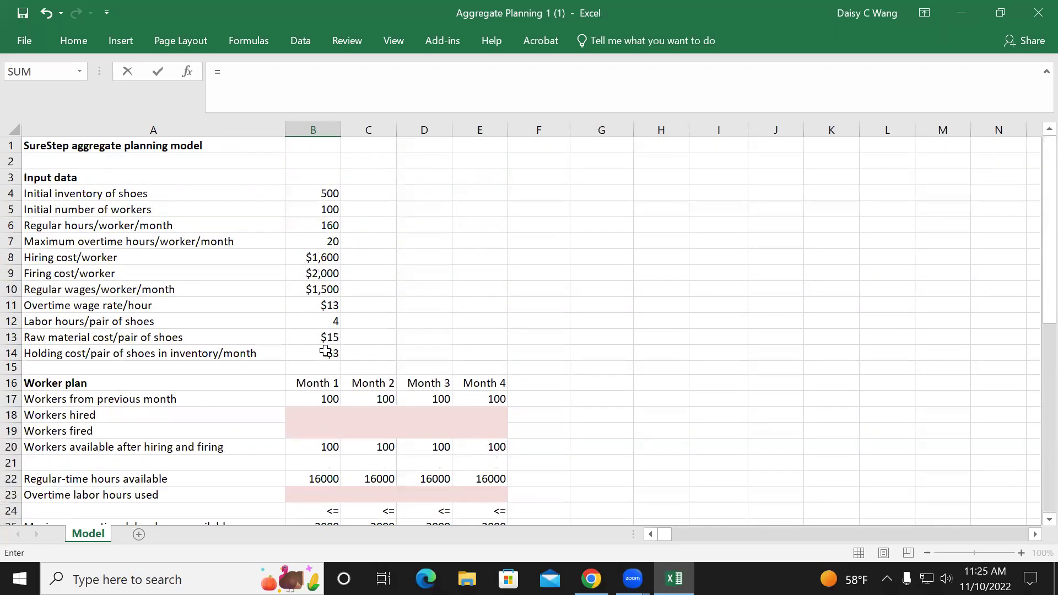
click(311, 337)
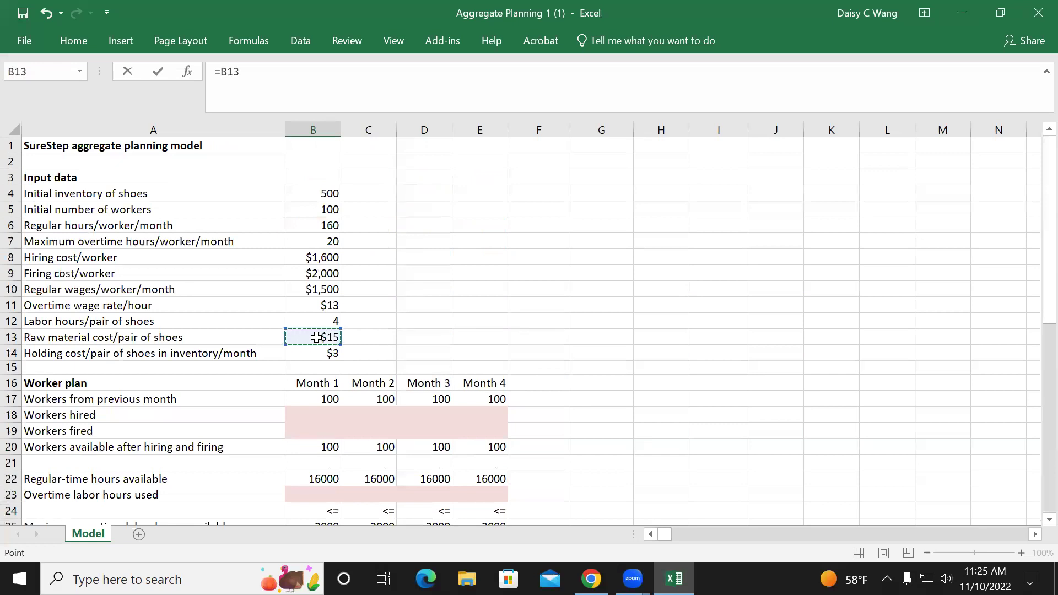
key(F4)
scroll(595, 364, down, 10)
text(*)
scroll(544, 402, up, 2)
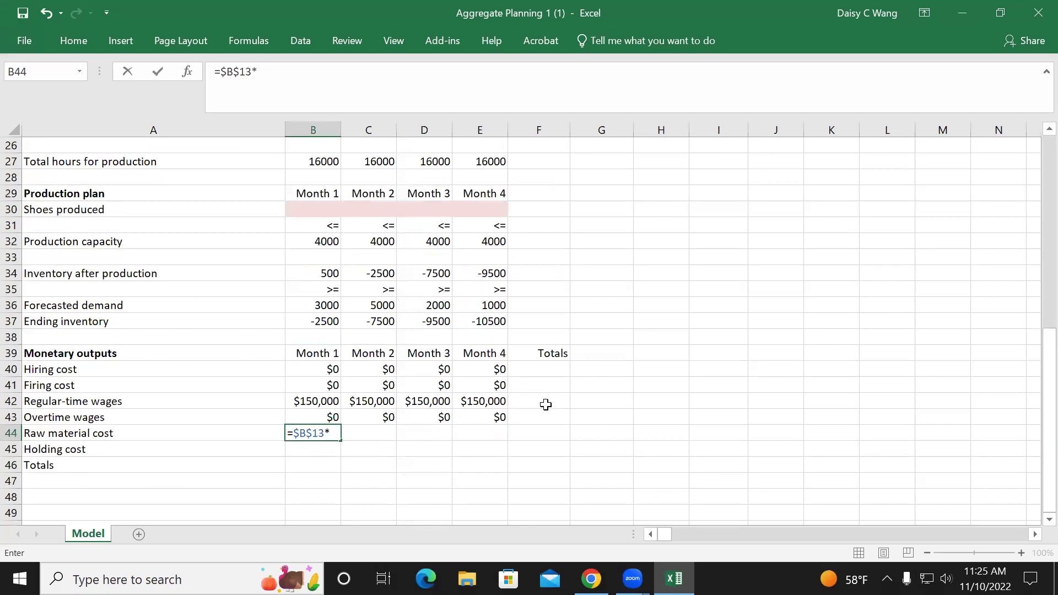
click(313, 210)
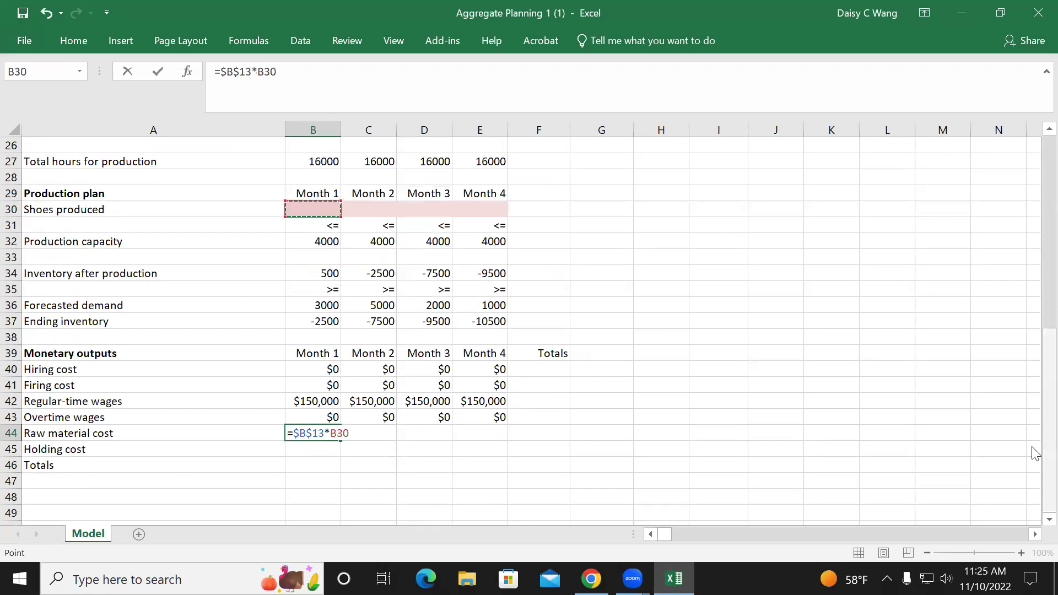
key(Return)
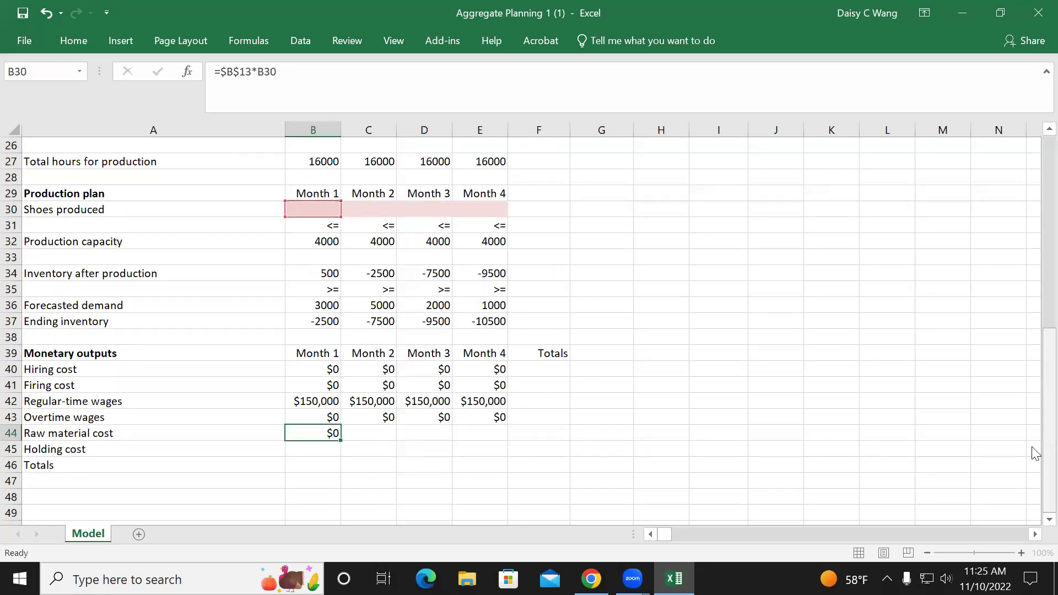
click(326, 434)
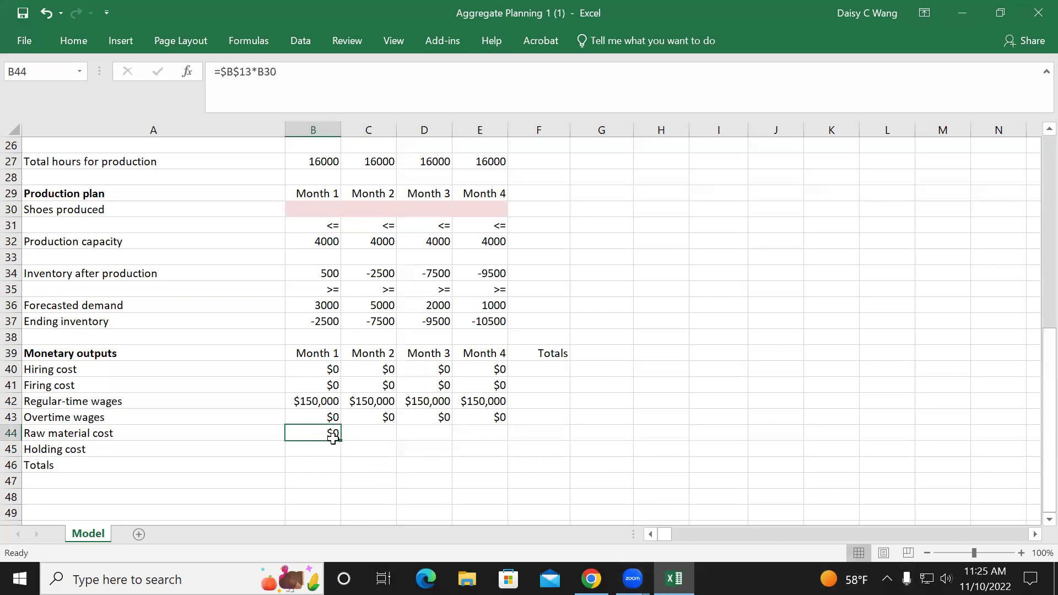
drag(341, 440, 468, 434)
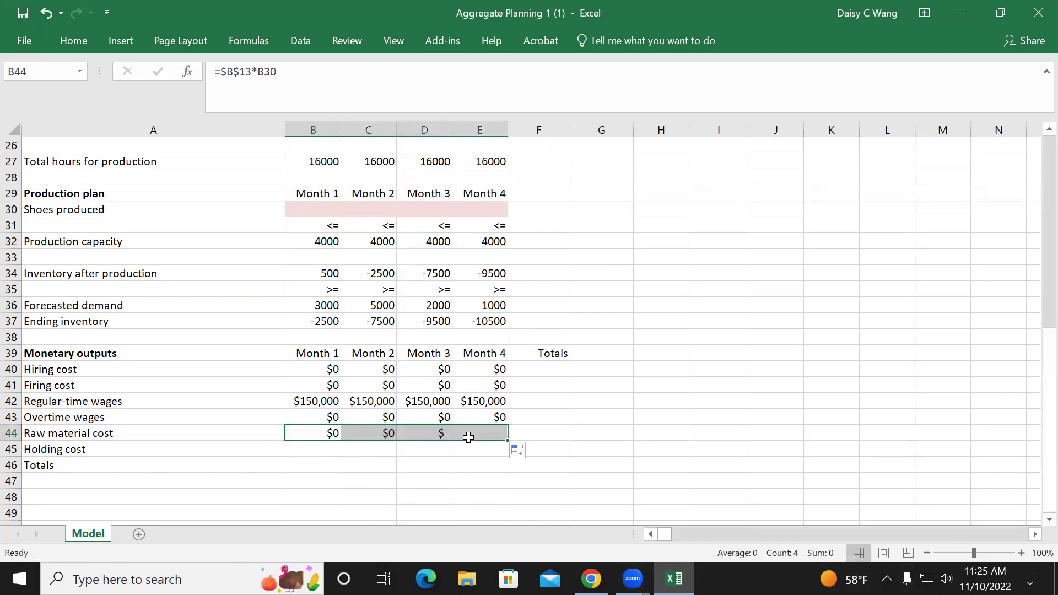
Enter Month 1's holding cost formula in B45 as ending inventory times holding cost per pair, =B37*$B$14, and copy it across through Month 4.
double_click(306, 433)
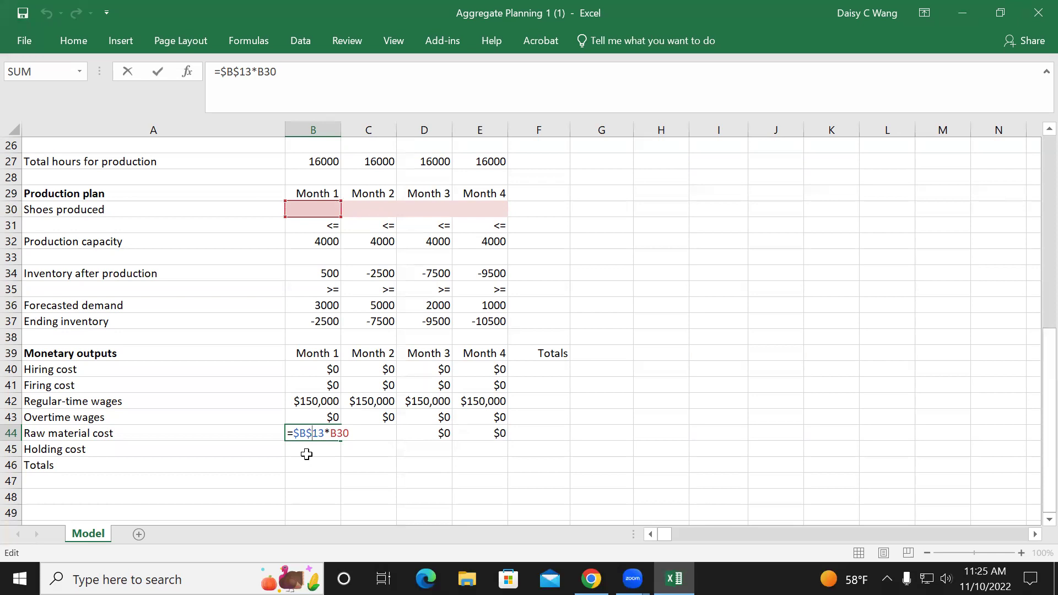
key(Return)
text(=)
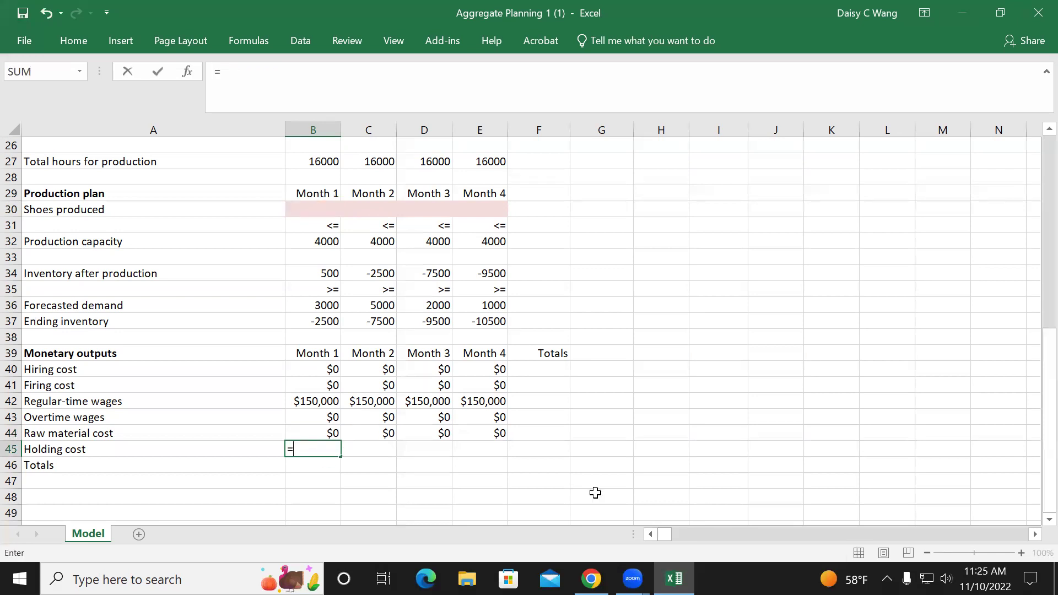
click(310, 322)
text(*)
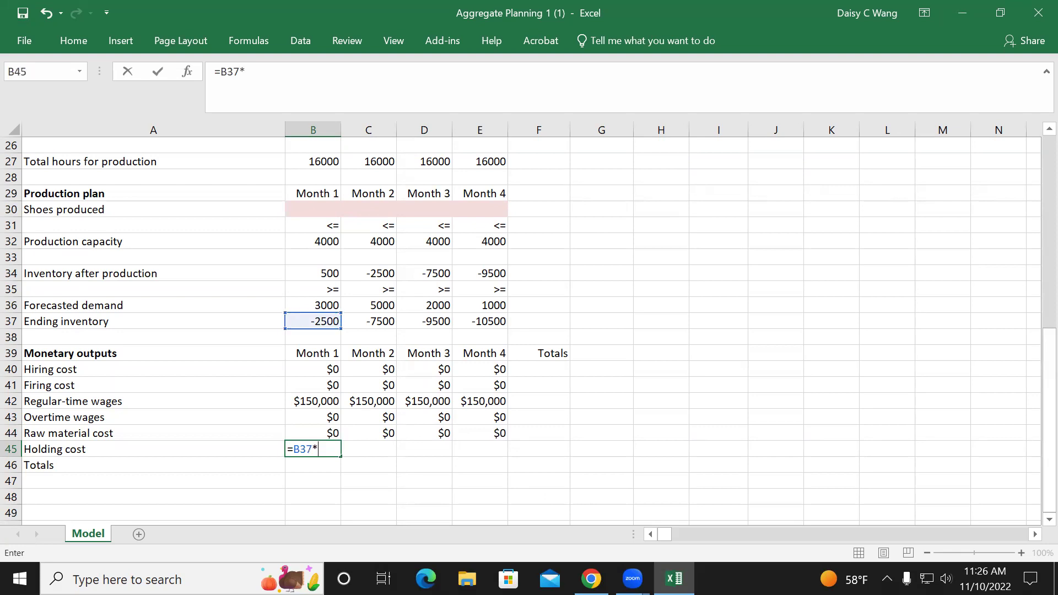
scroll(767, 473, up, 6)
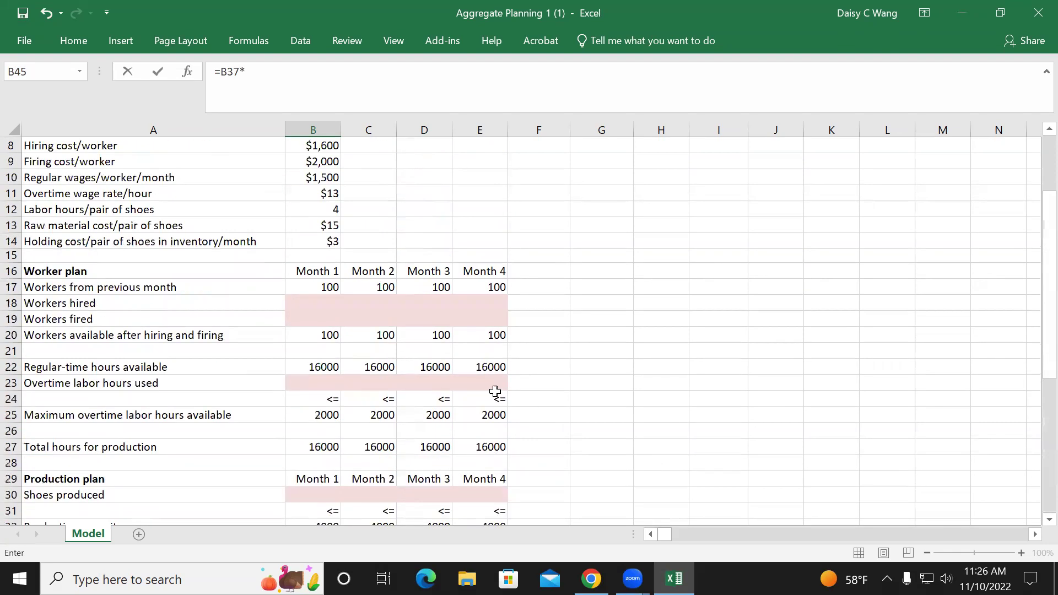
click(311, 243)
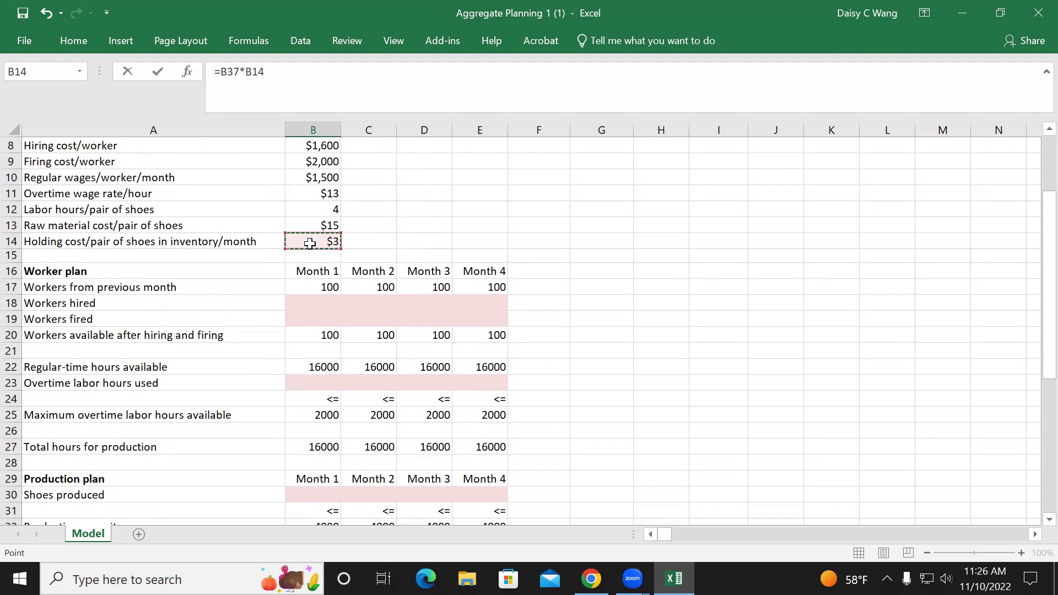
key(F4)
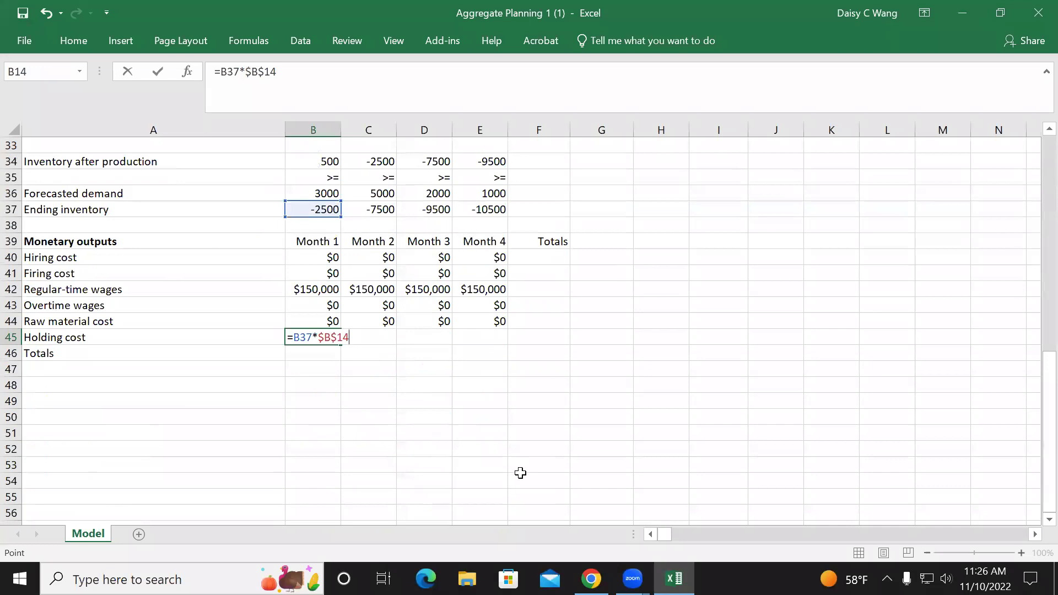
key(Return)
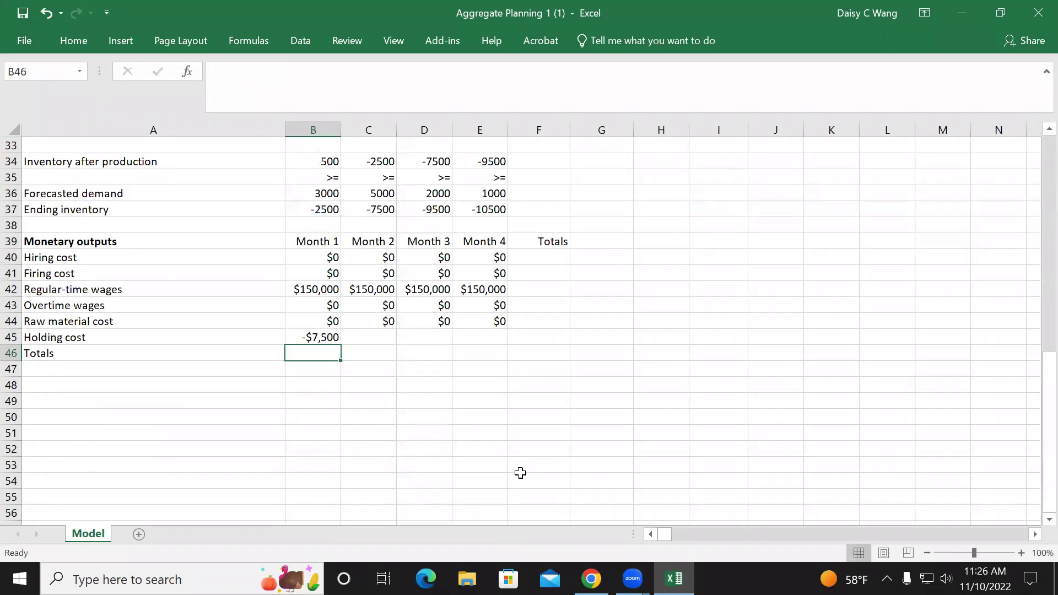
click(334, 339)
drag(350, 344, 505, 345)
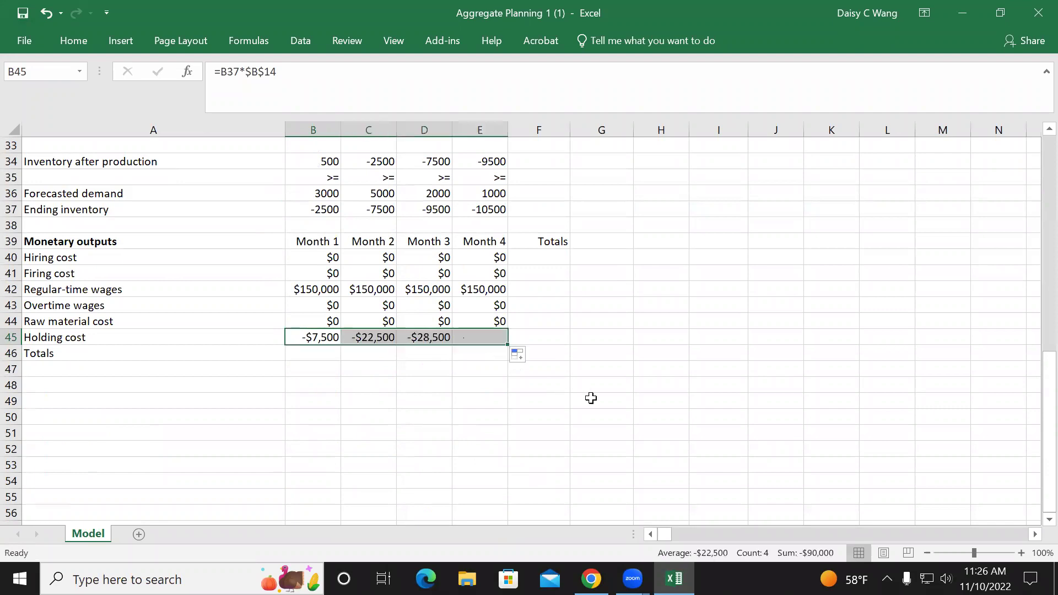
Enter the hiring cost total in F40 as =SUM(B40:E40) and copy it down the Totals column through F46.
click(556, 258)
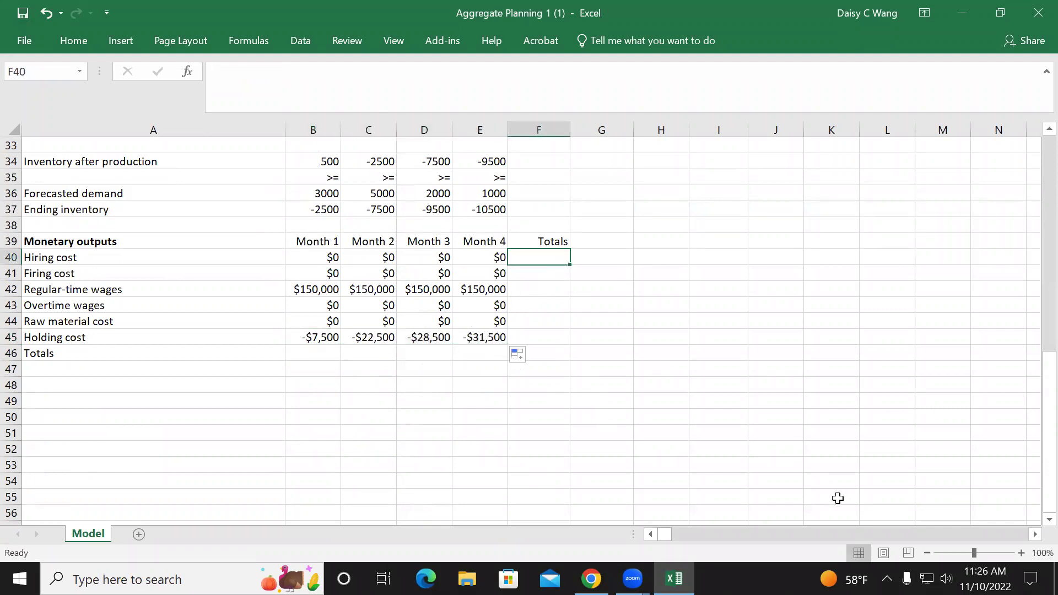
text(=sum()
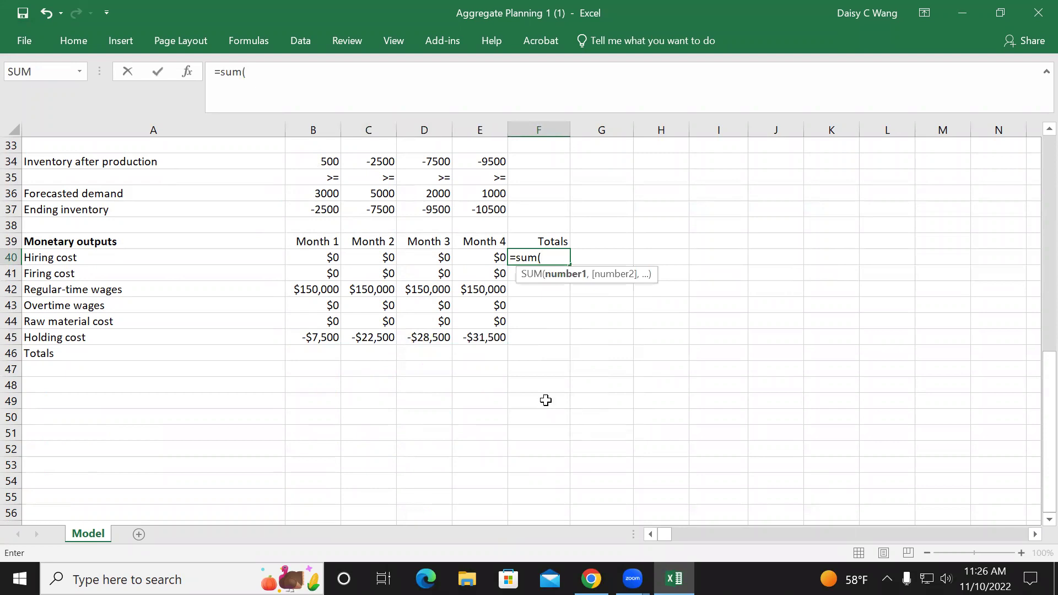
drag(295, 258, 467, 258)
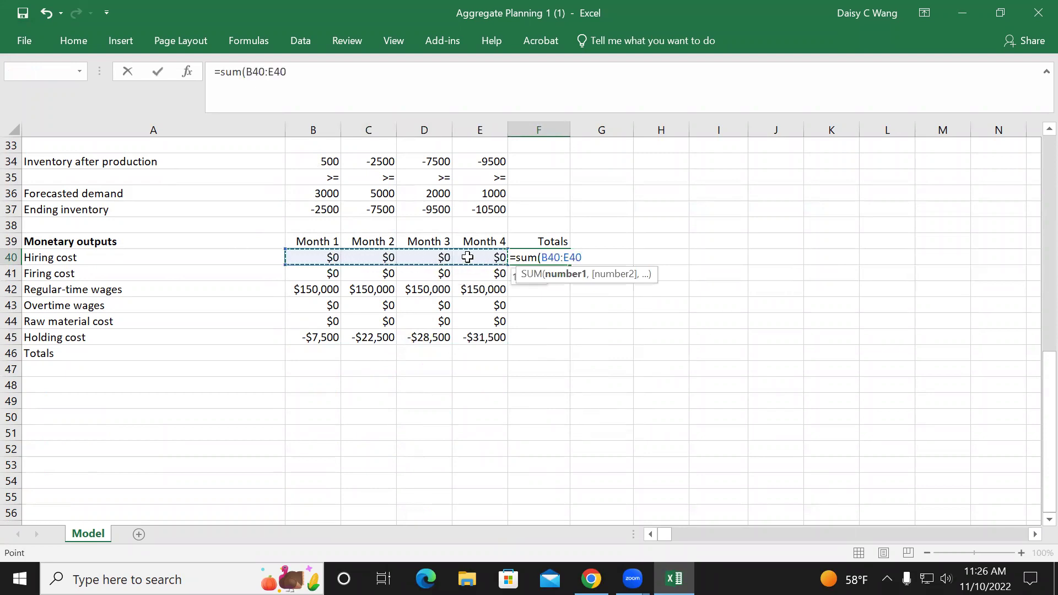
text())
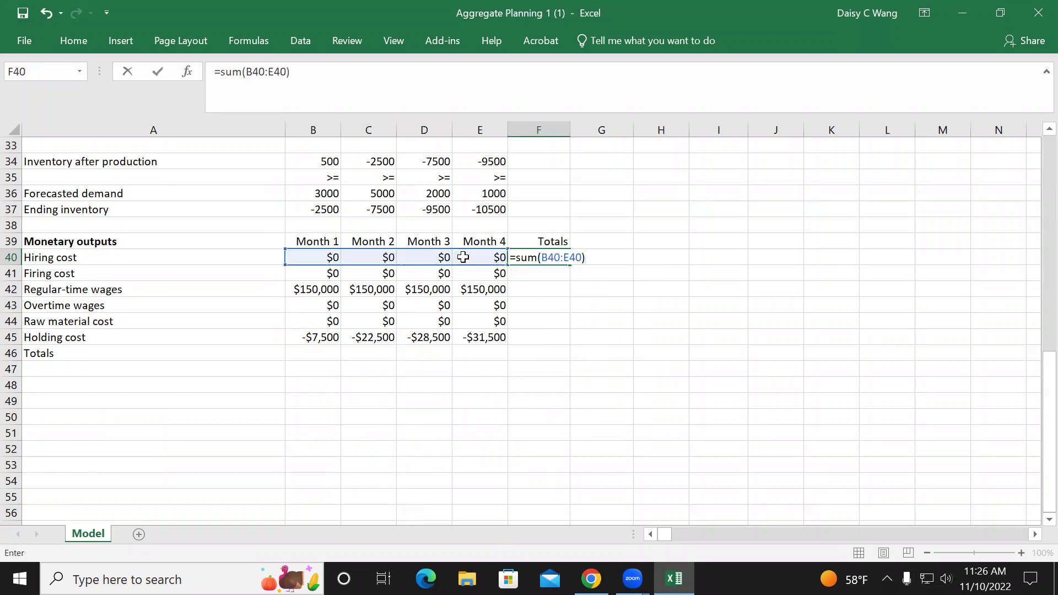
key(Return)
click(548, 261)
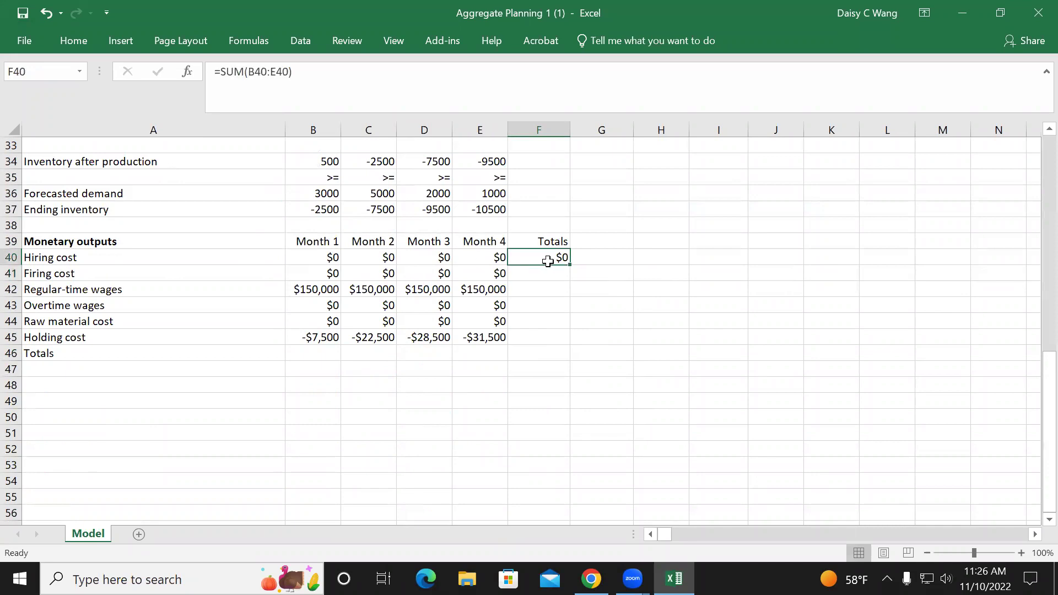
drag(569, 264, 567, 341)
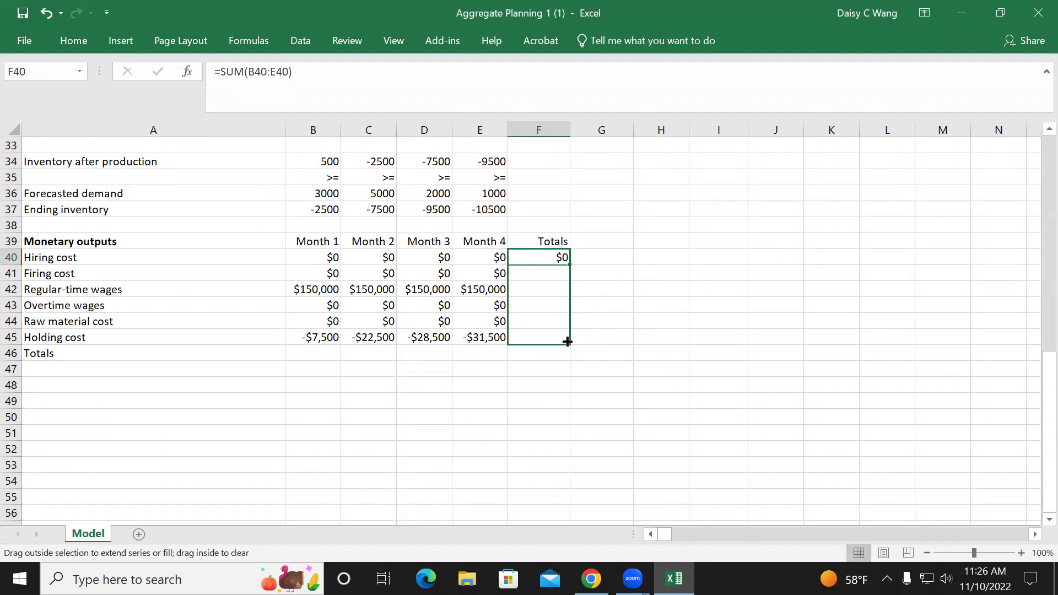
drag(567, 341, 569, 343)
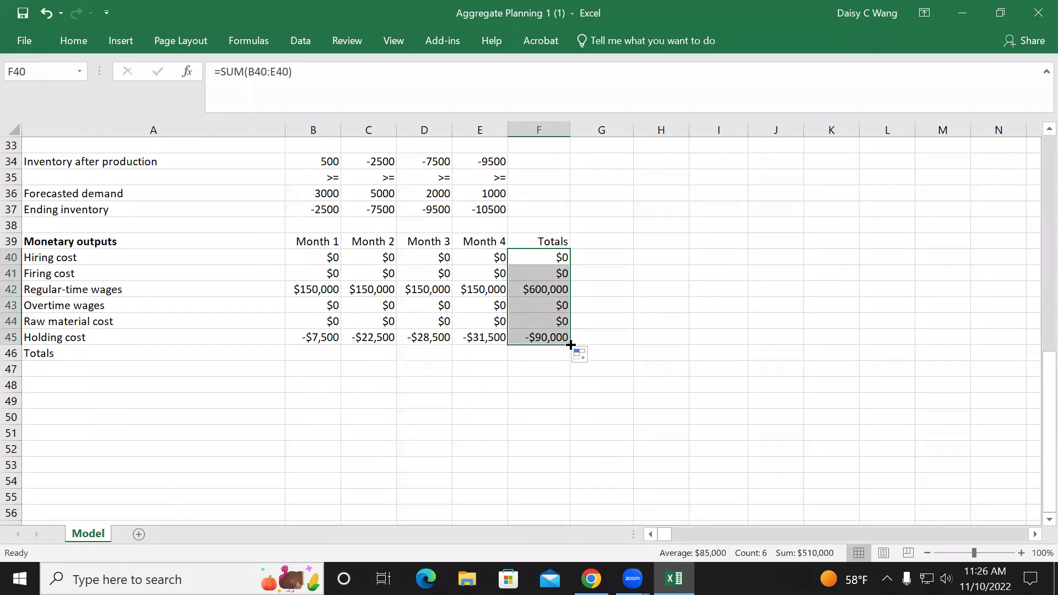
drag(570, 345, 574, 357)
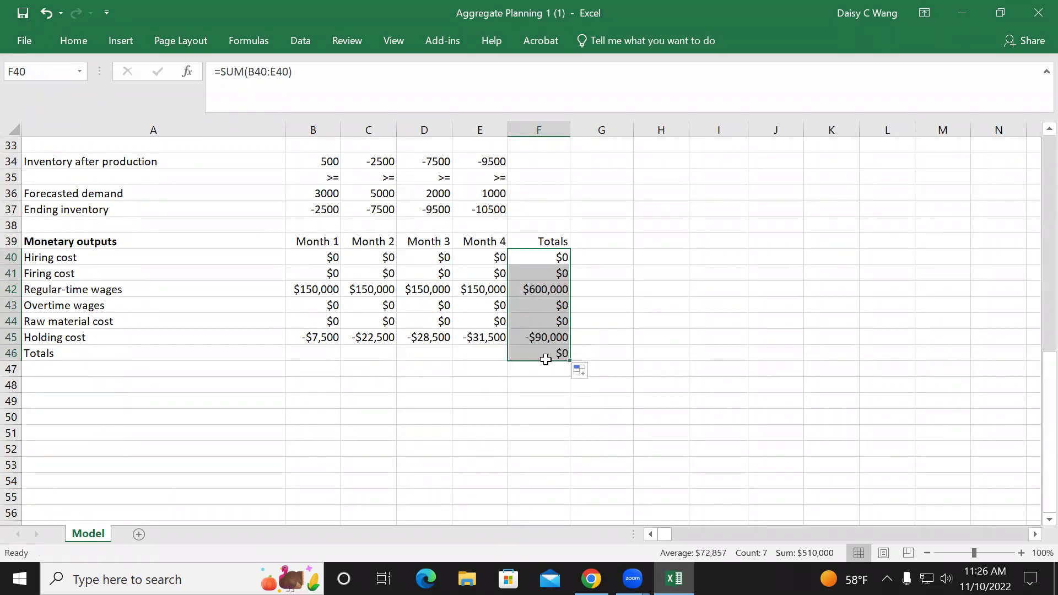
click(551, 354)
click(276, 73)
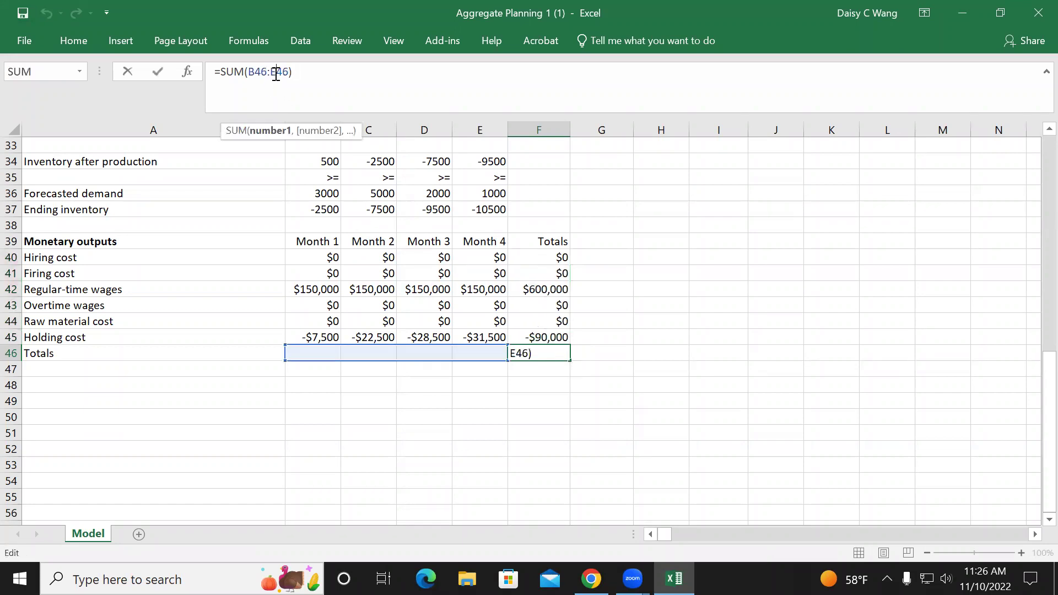
key(Escape)
Total Month 1's costs in B46 with =SUM(B40:B45) and copy the formula across through Month 4 in E46.
click(310, 354)
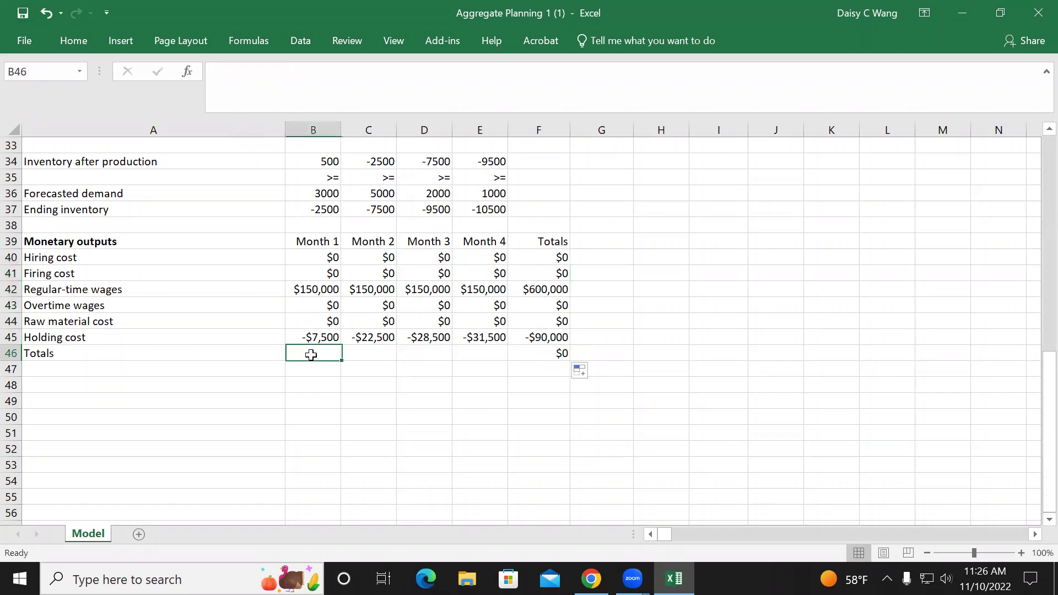
text(=SUM()
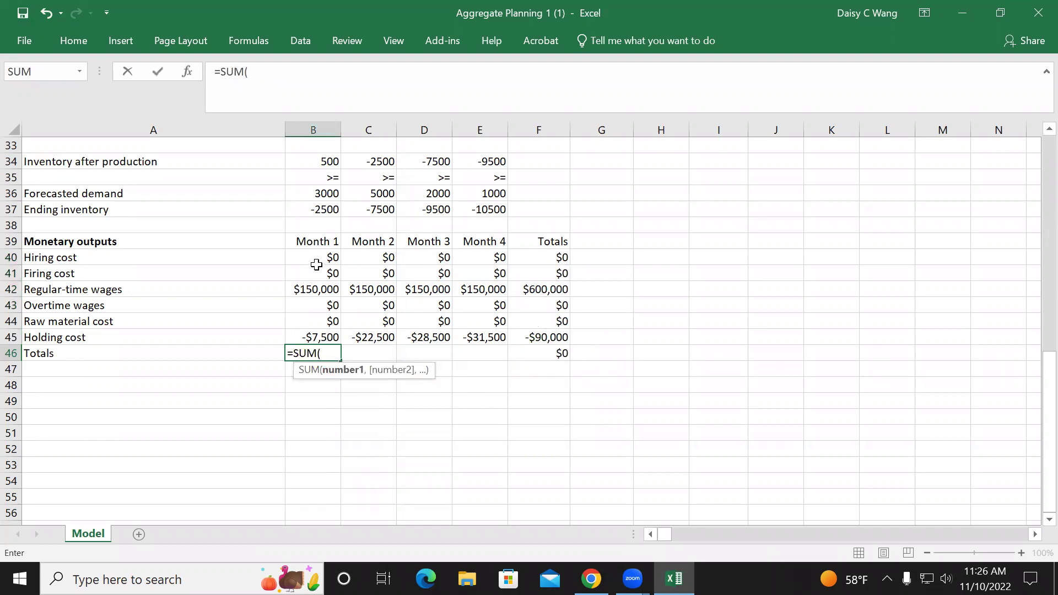
drag(317, 258, 319, 332)
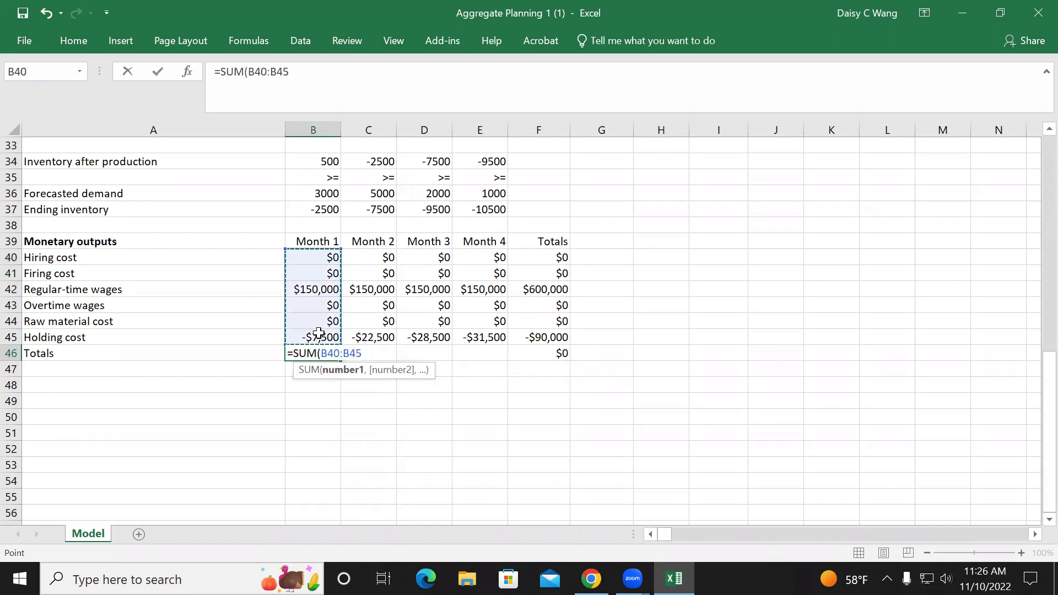
text())
key(Return)
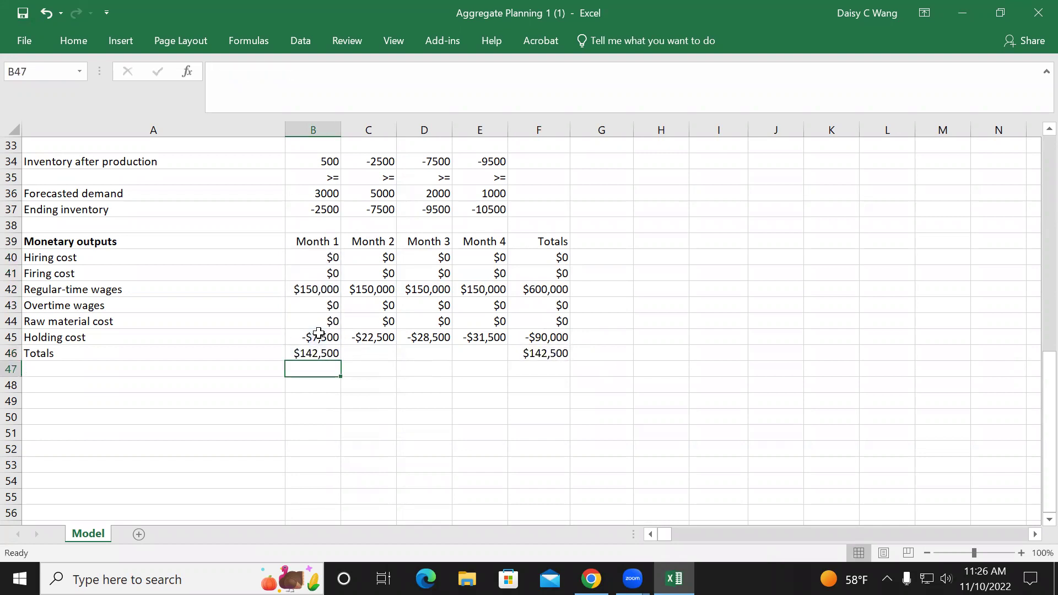
click(314, 358)
drag(341, 361, 485, 371)
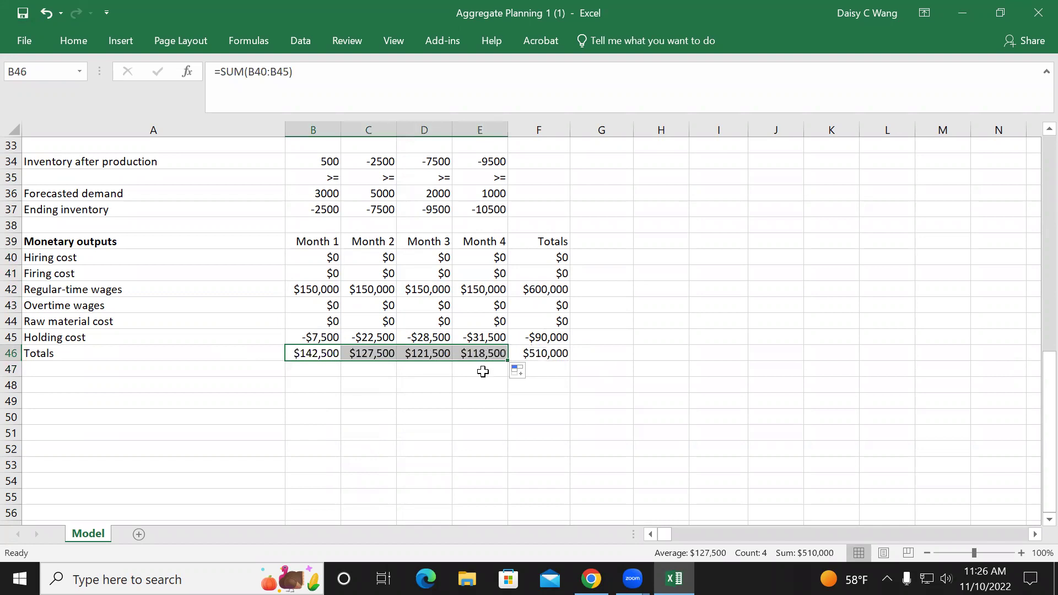
Add a check sum of the four monthly totals in G46, =SUM(B46:E46), and compare it with F46.
click(587, 354)
text(=)
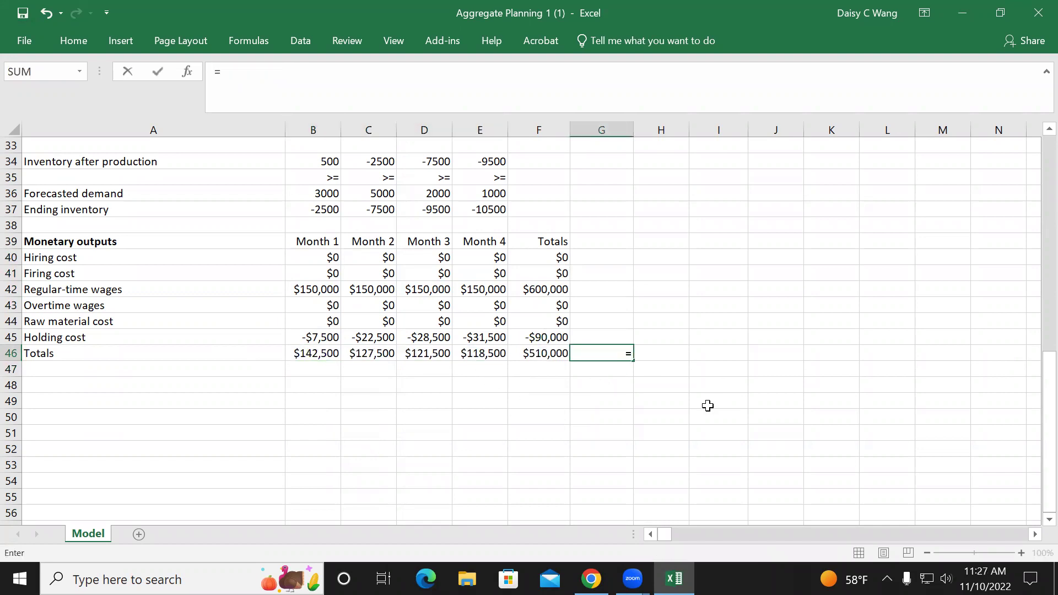
text(SUM()
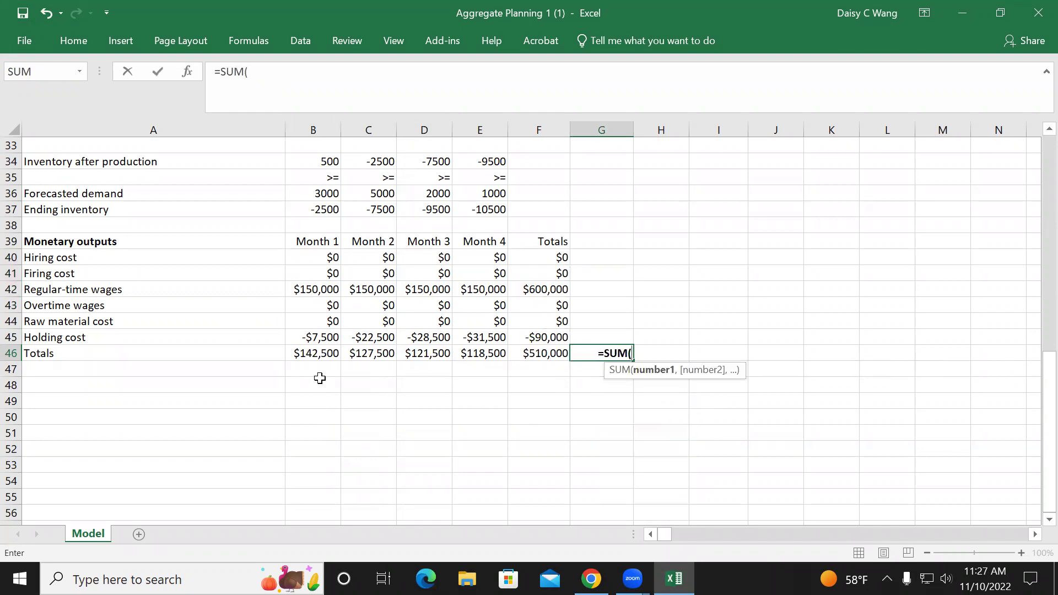
drag(300, 353, 462, 351)
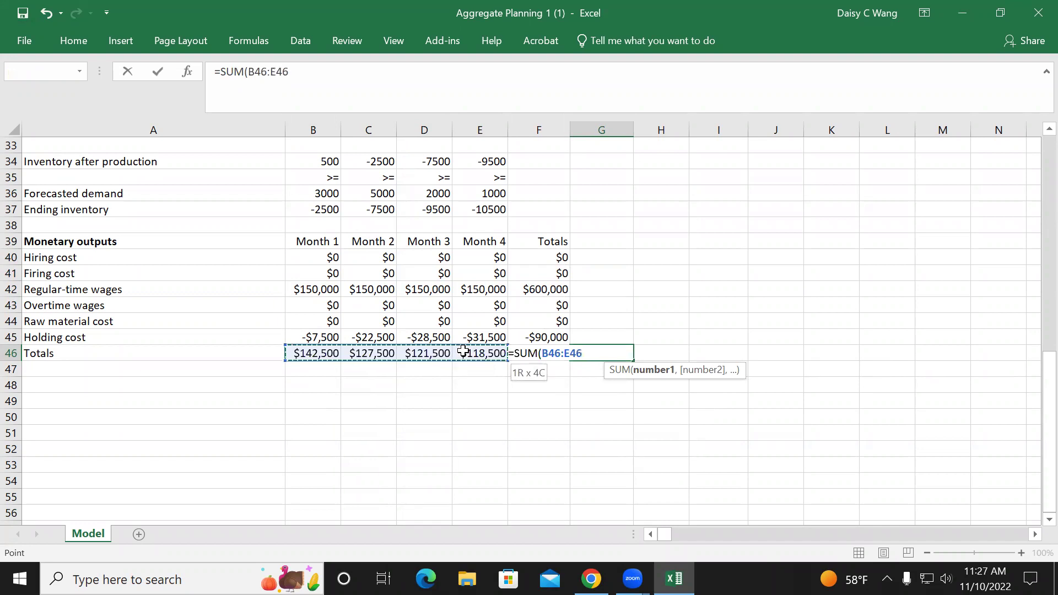
text())
key(Return)
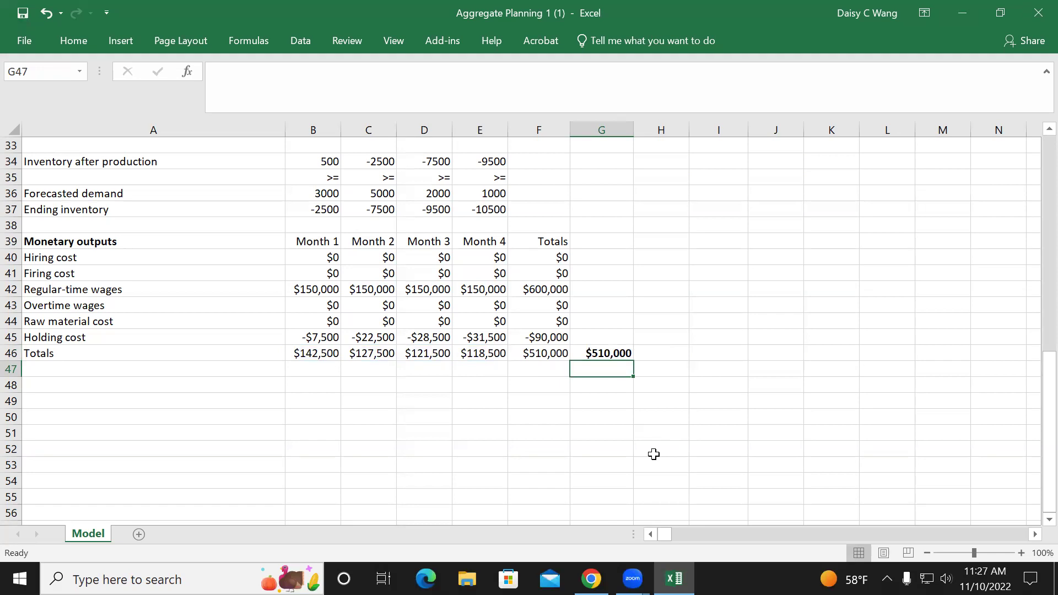
click(543, 355)
click(603, 354)
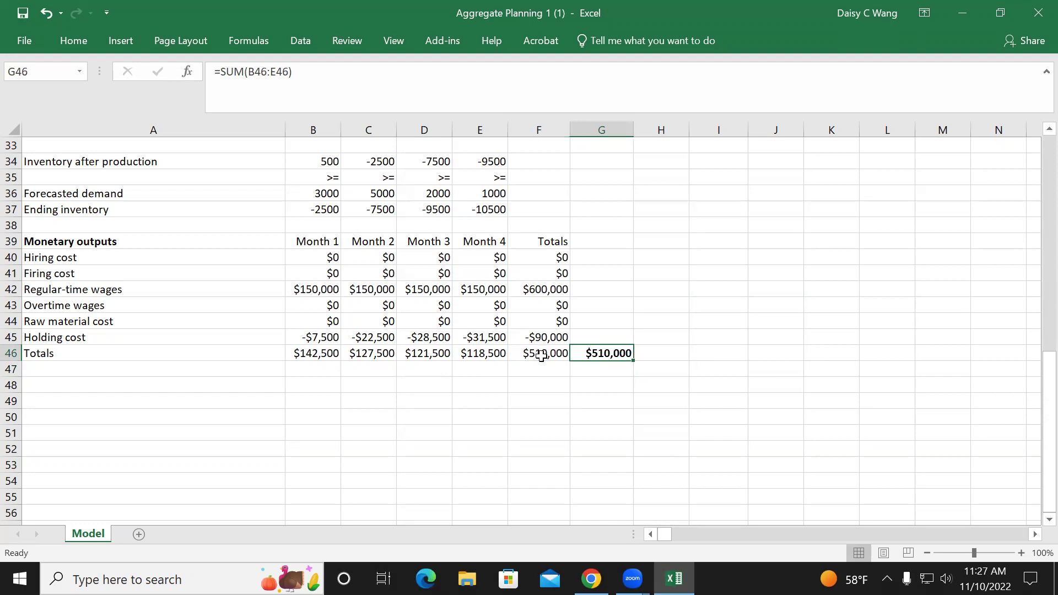
Highlight the grand total cell F46 with a red font and a yellow fill.
click(544, 354)
click(73, 37)
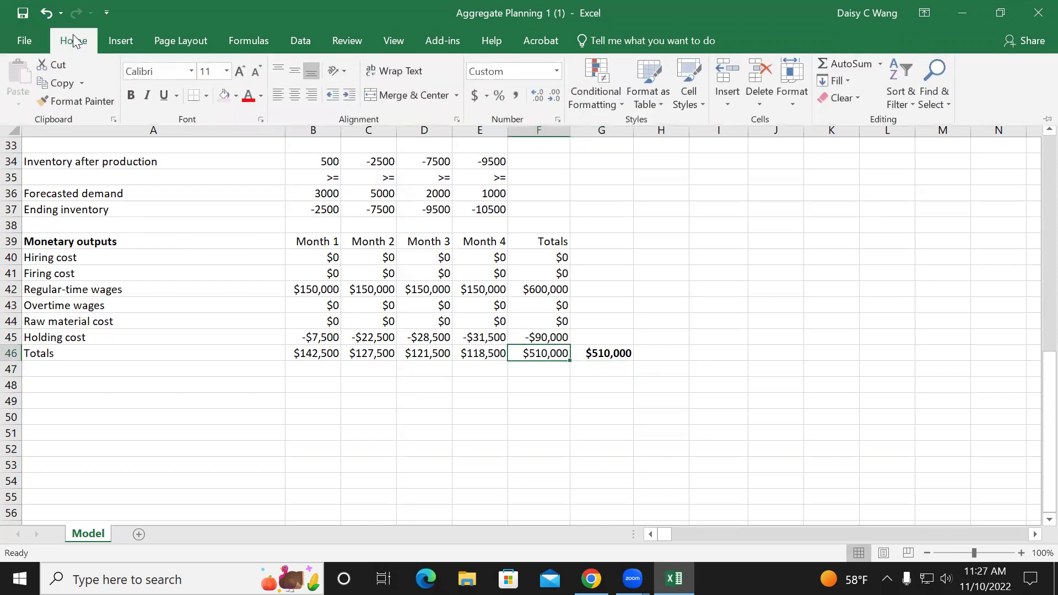
click(248, 96)
click(237, 96)
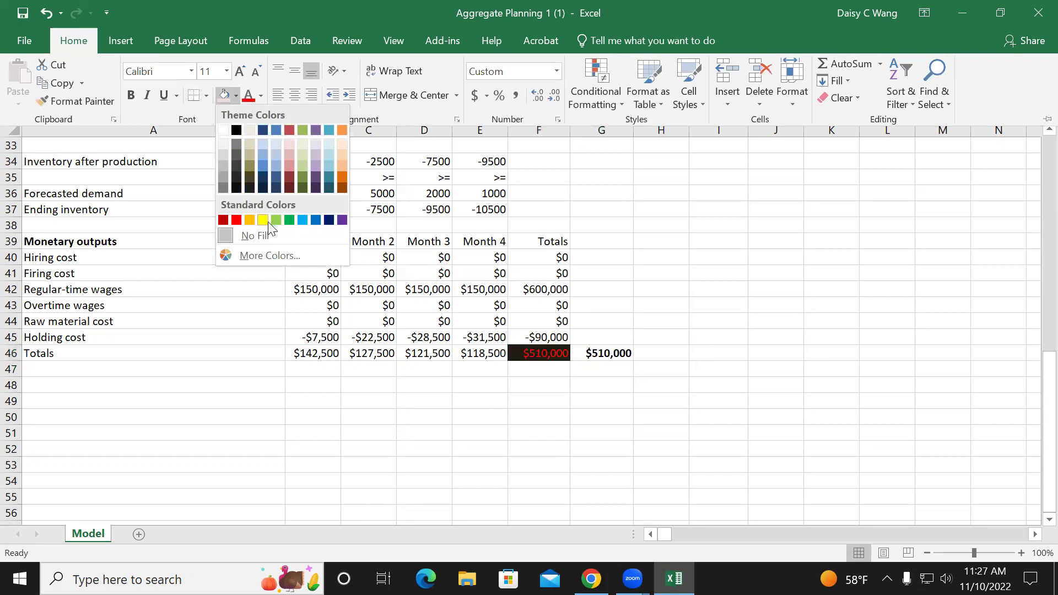
click(263, 218)
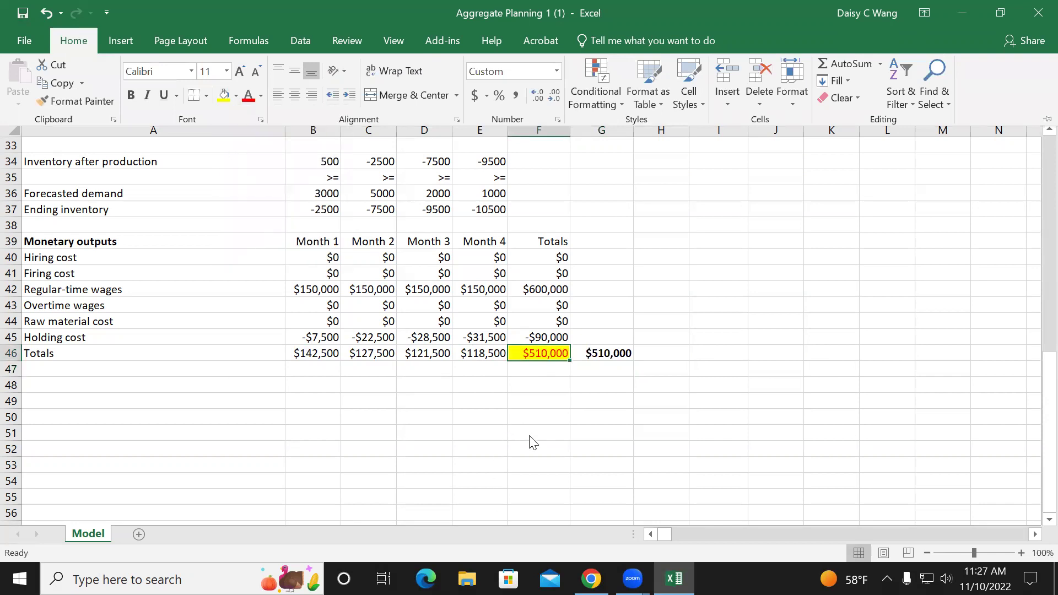
click(608, 451)
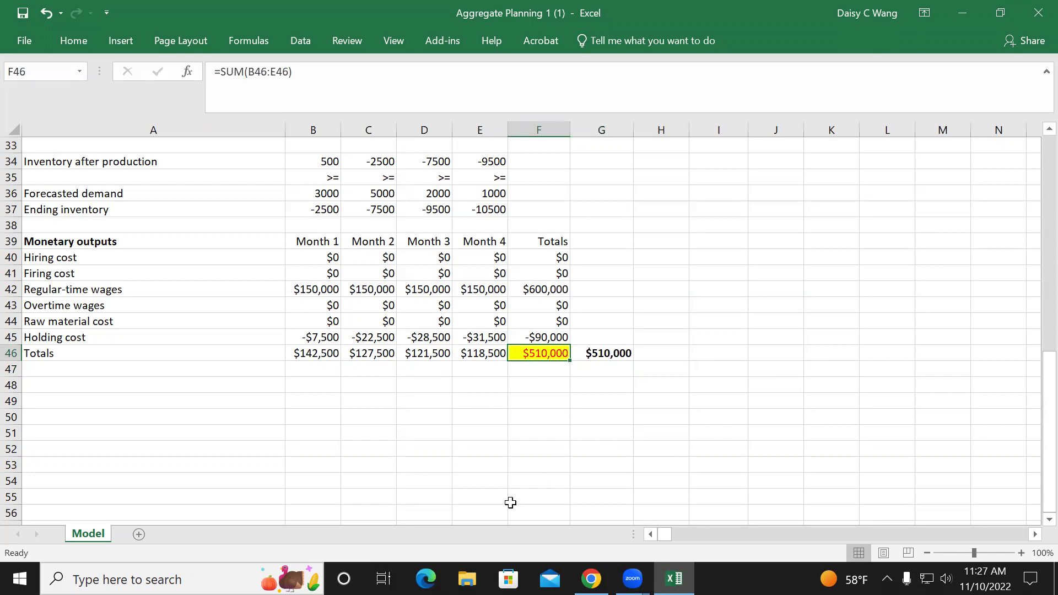
Open Solver with the grand total cell $F$46 as the objective and set it to Min.
scroll(528, 484, up, 3)
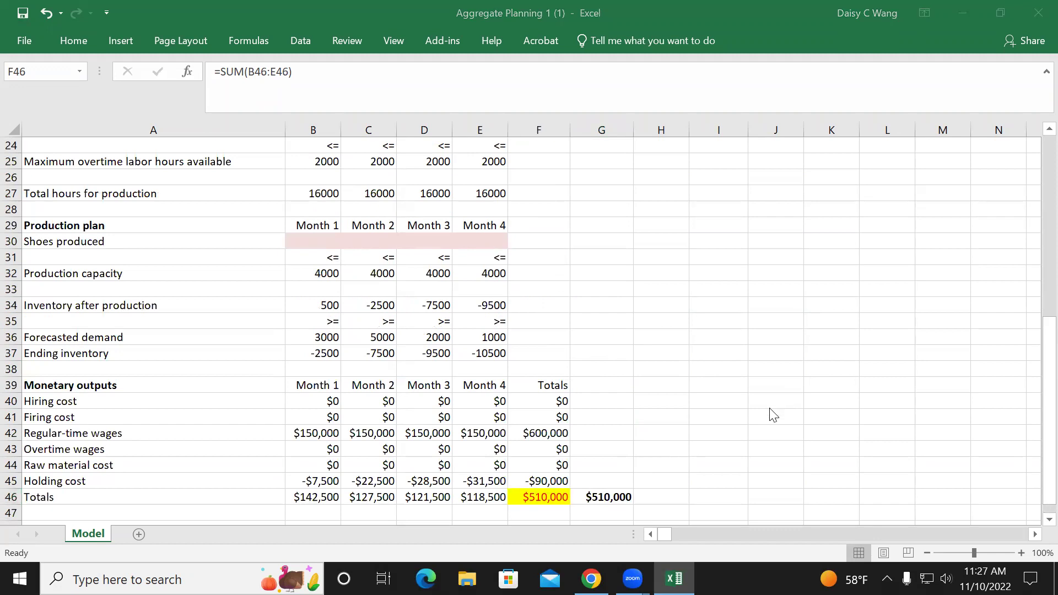
scroll(773, 415, up, 8)
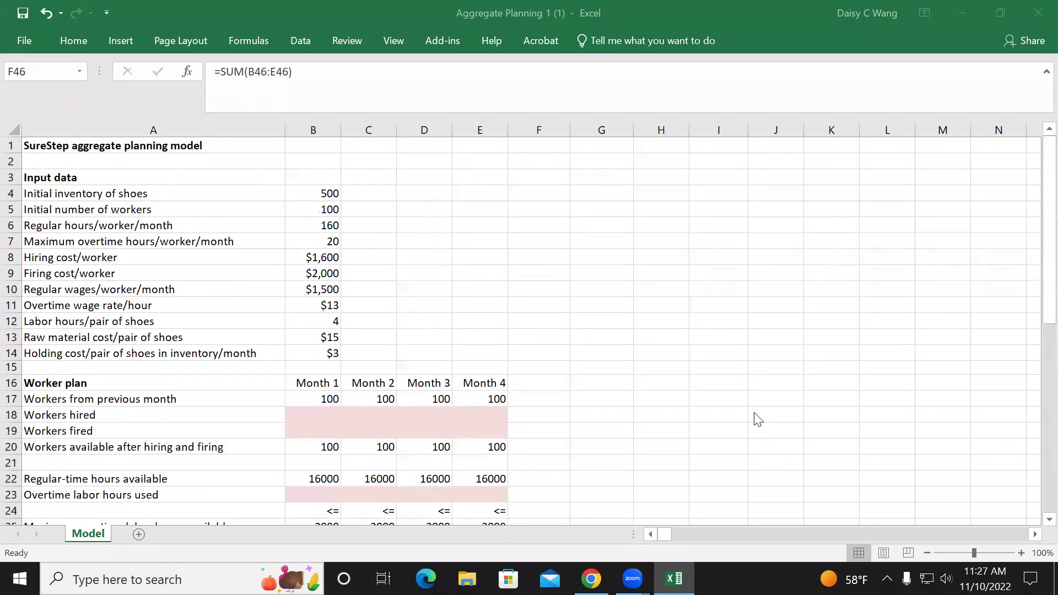
scroll(762, 416, down, 11)
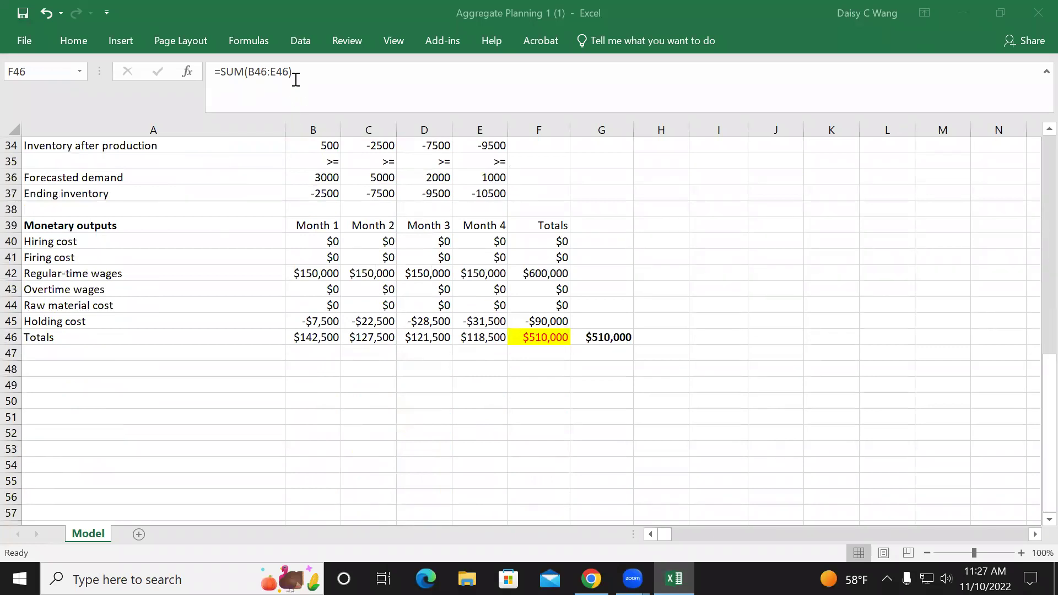
key(alt+a)
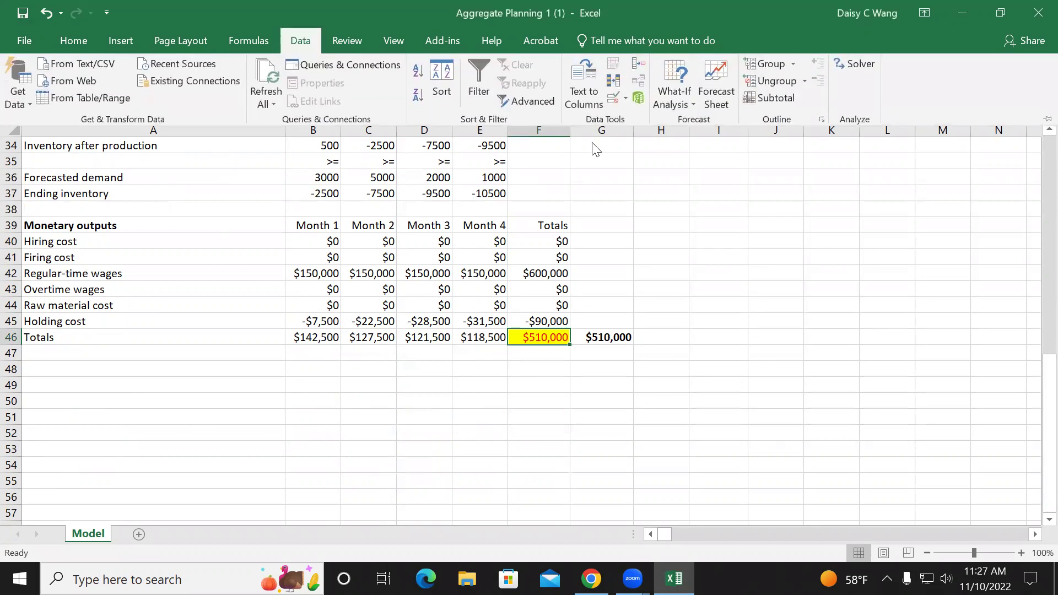
click(866, 75)
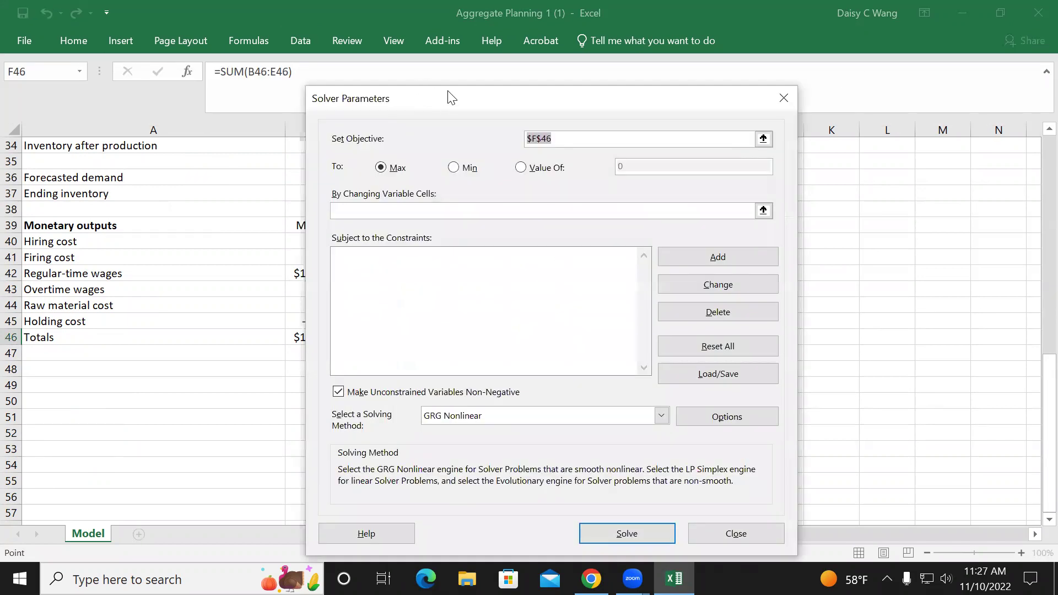
click(667, 114)
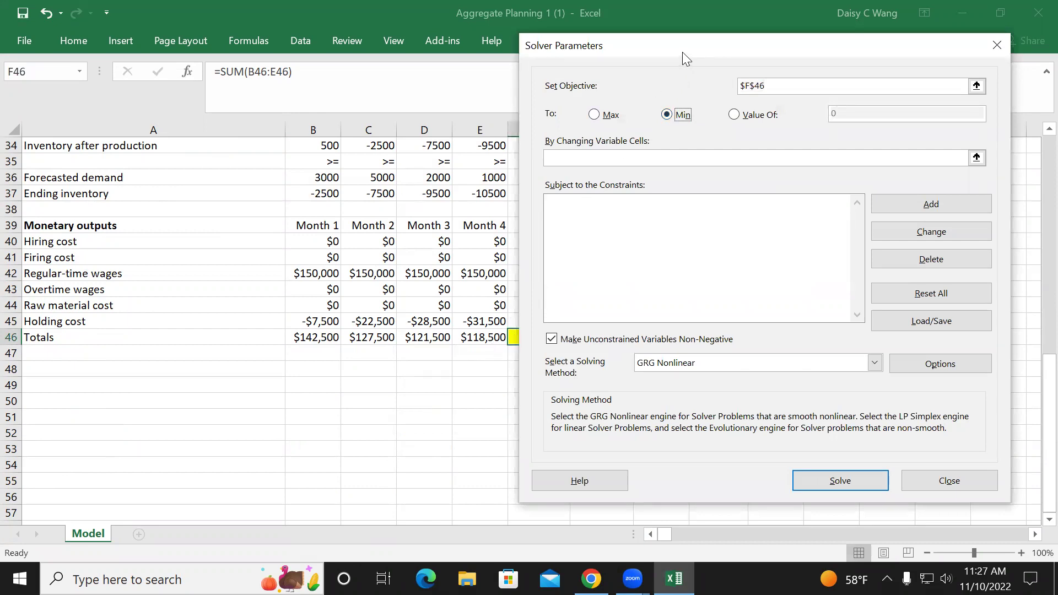
drag(682, 51, 43, 116)
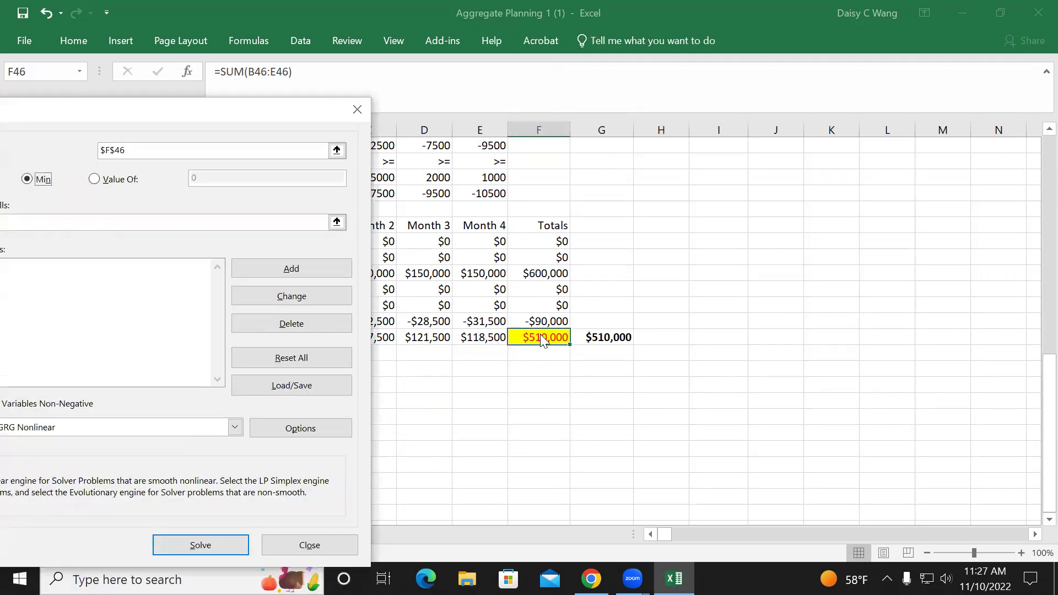
drag(186, 114, 692, 93)
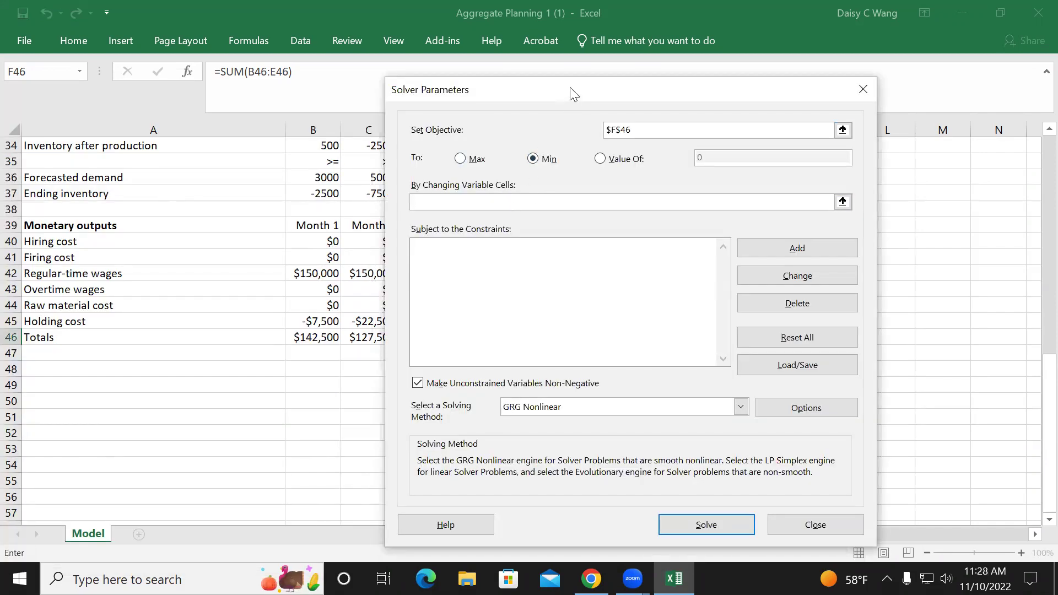
Set Solver's changing variable cells to workers hired and fired, overtime hours used and shoes produced: $B$18:$E$19,$B$23:$E$23,$B$30:$E$30.
drag(570, 94, 605, 296)
scroll(465, 218, up, 6)
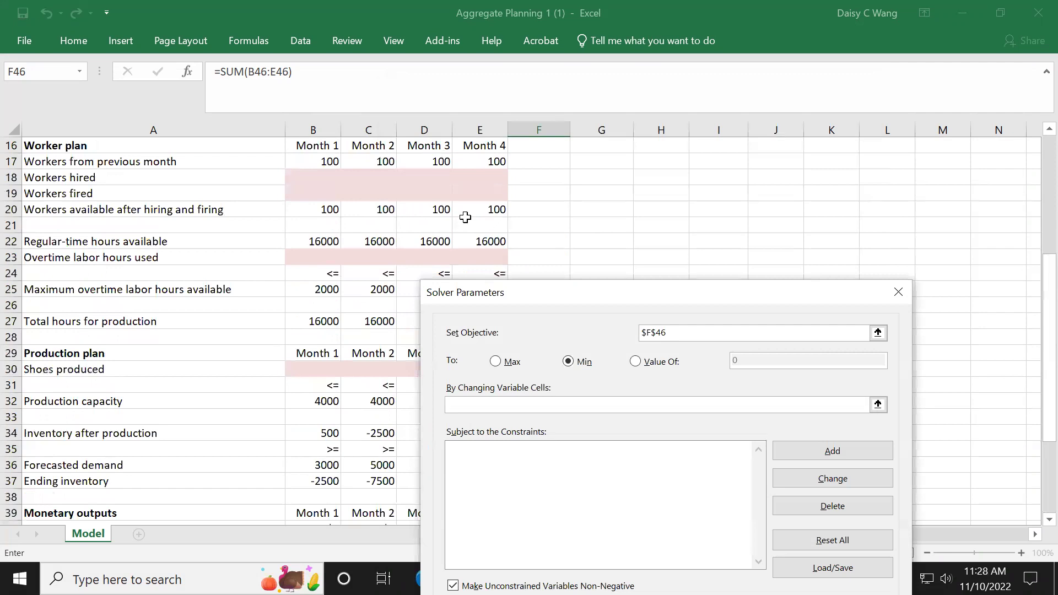
scroll(465, 217, up, 2)
scroll(458, 222, down, 2)
drag(322, 178, 477, 190)
drag(319, 259, 484, 258)
drag(306, 366, 477, 368)
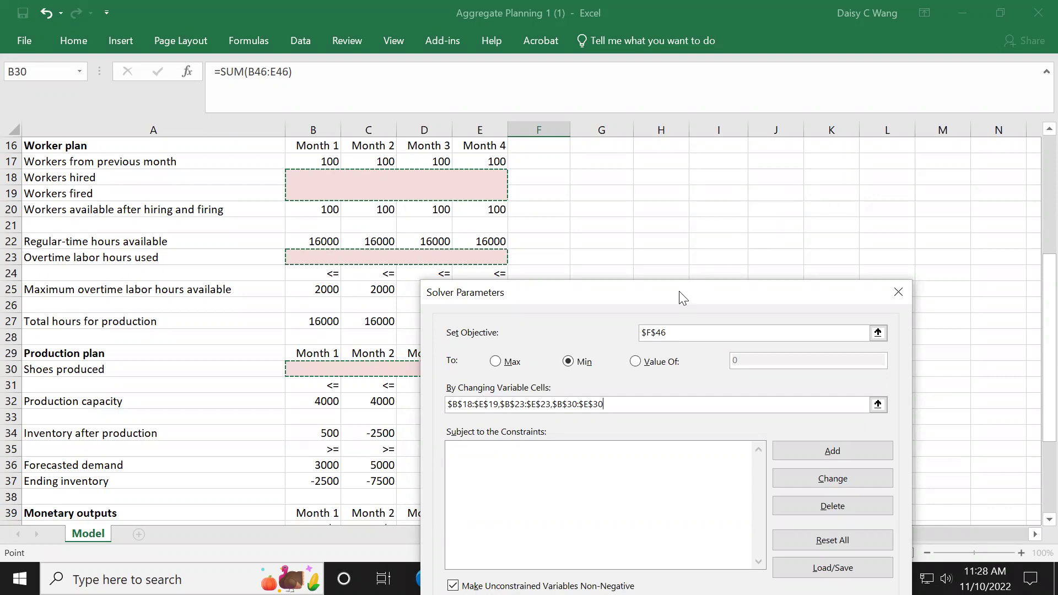
Add a Solver constraint keeping overtime labor hours used $B$23:$E$23 <= the maximum overtime hours available $B$25:$E$25.
drag(496, 292, 649, 135)
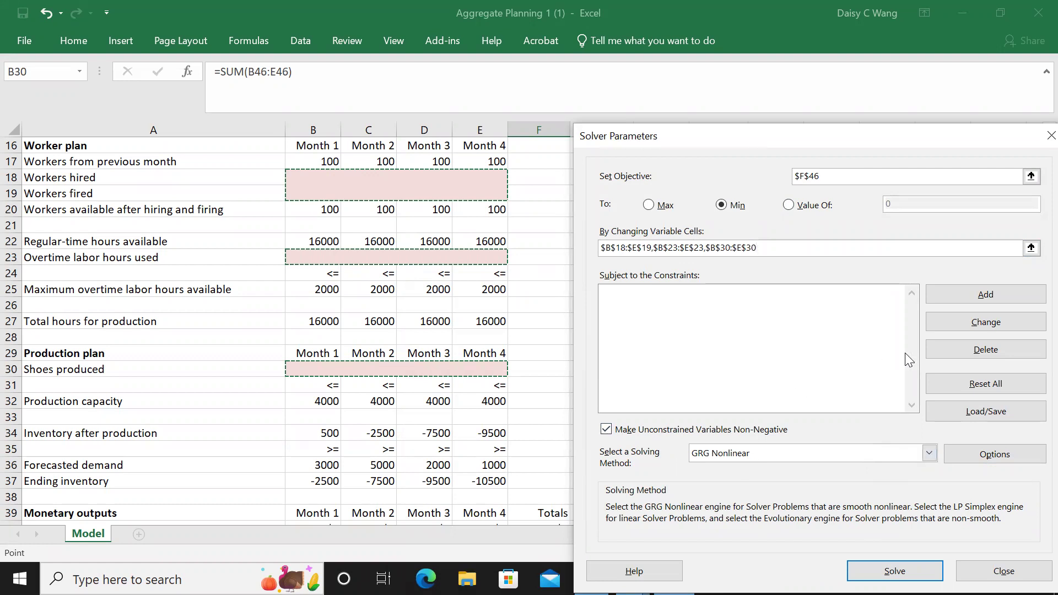
click(963, 295)
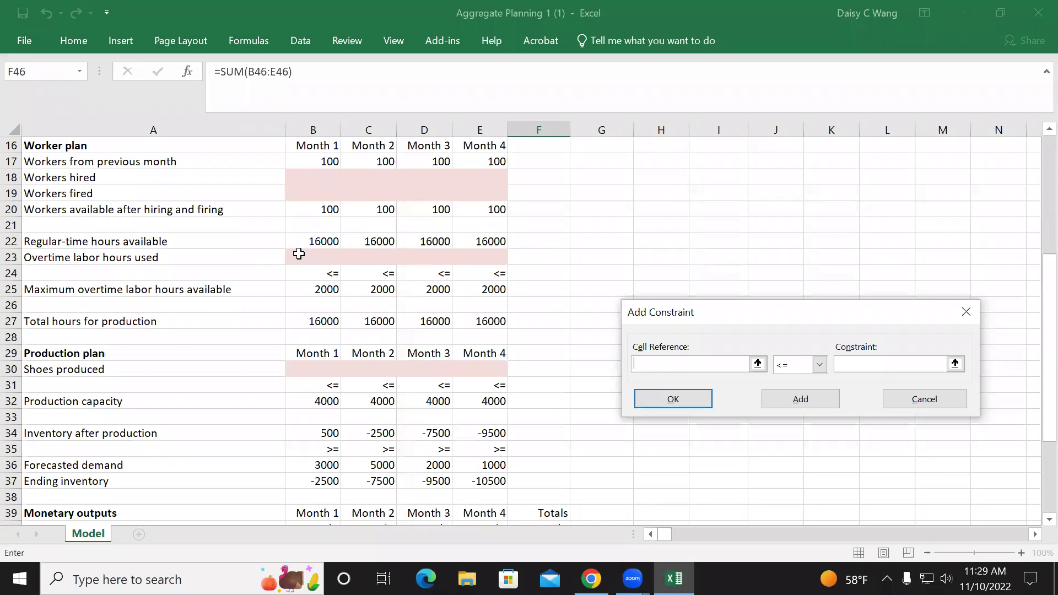
drag(298, 253, 498, 259)
click(867, 362)
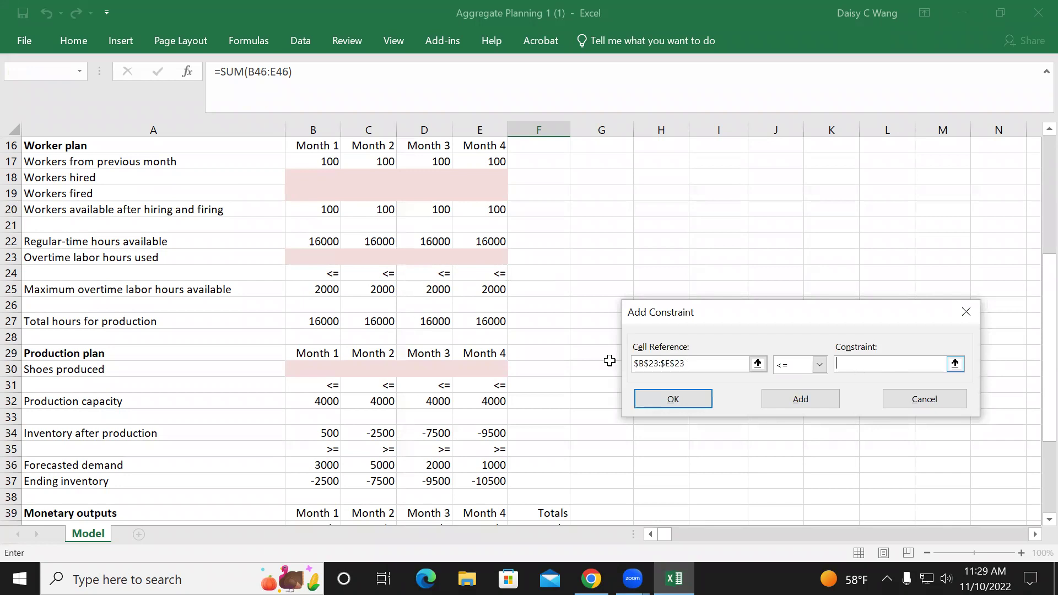
drag(320, 290, 474, 289)
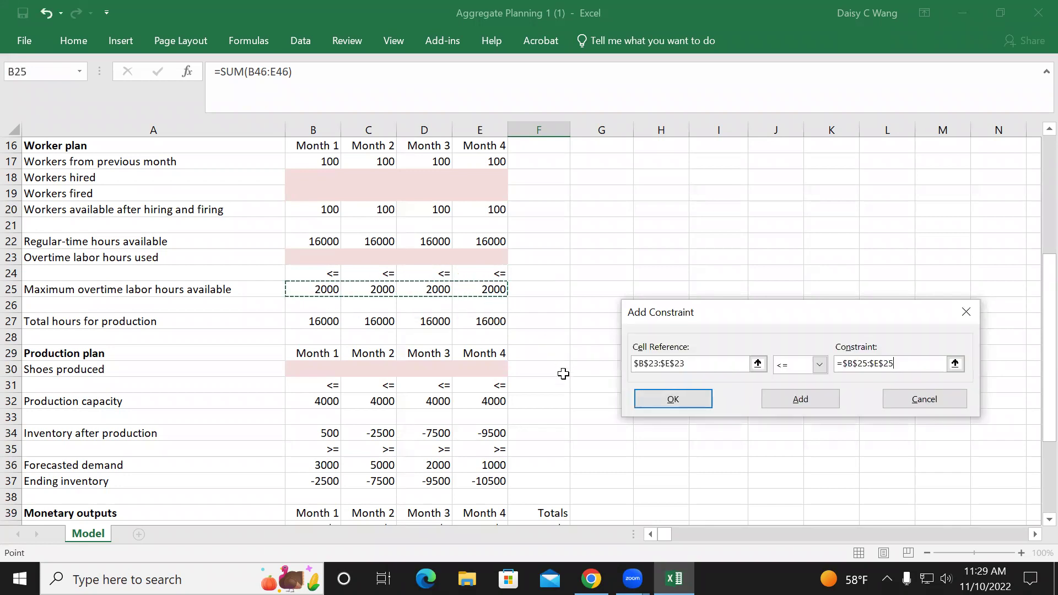
click(802, 404)
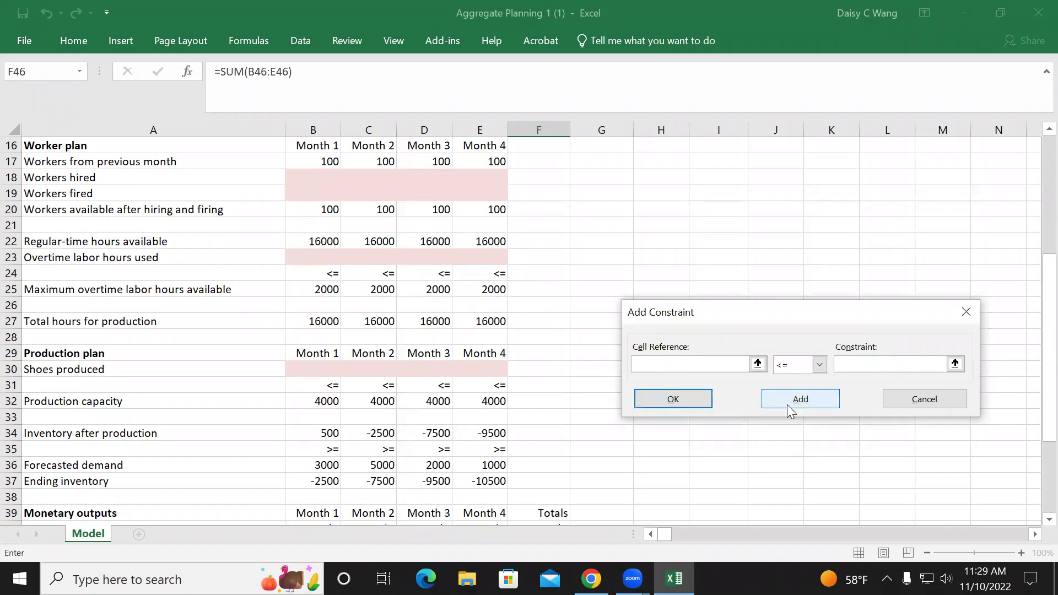
Add a constraint keeping shoes produced $B$30:$E$30 <= production capacity $B$32:$E$32.
drag(310, 369, 474, 367)
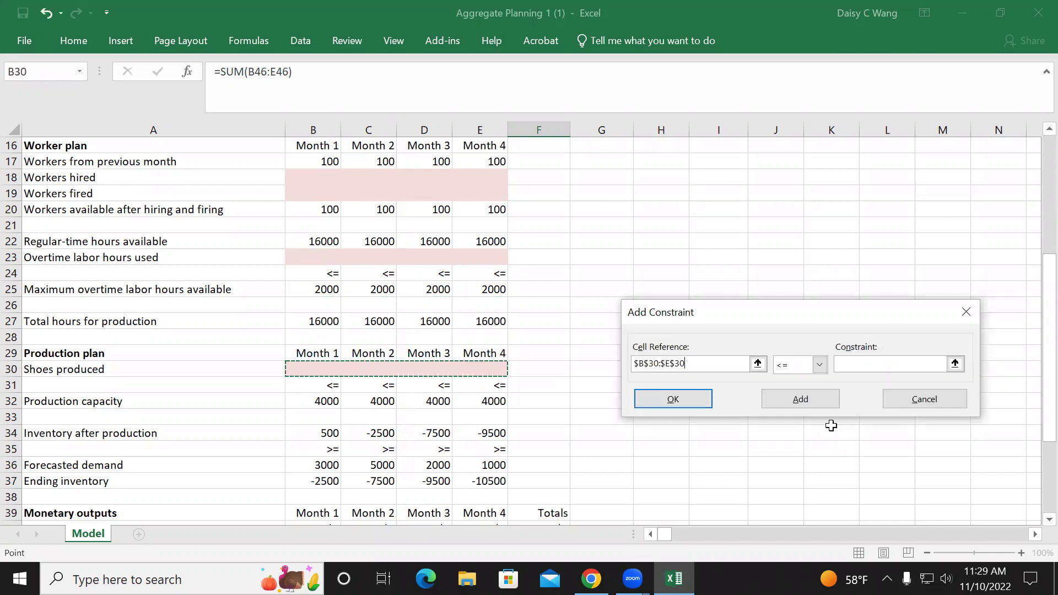
click(866, 366)
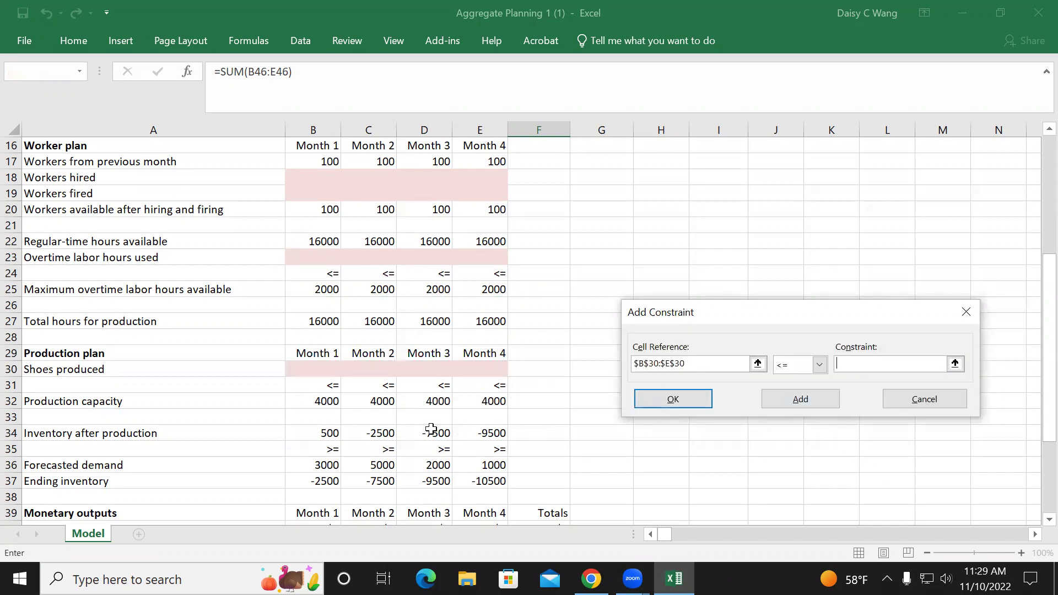
drag(311, 401, 478, 400)
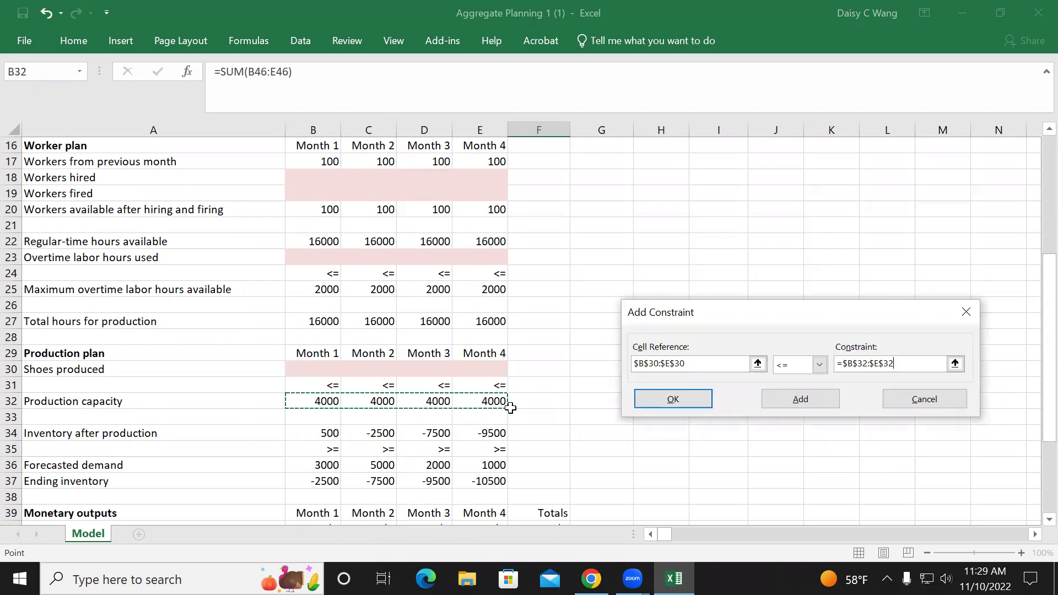
click(811, 398)
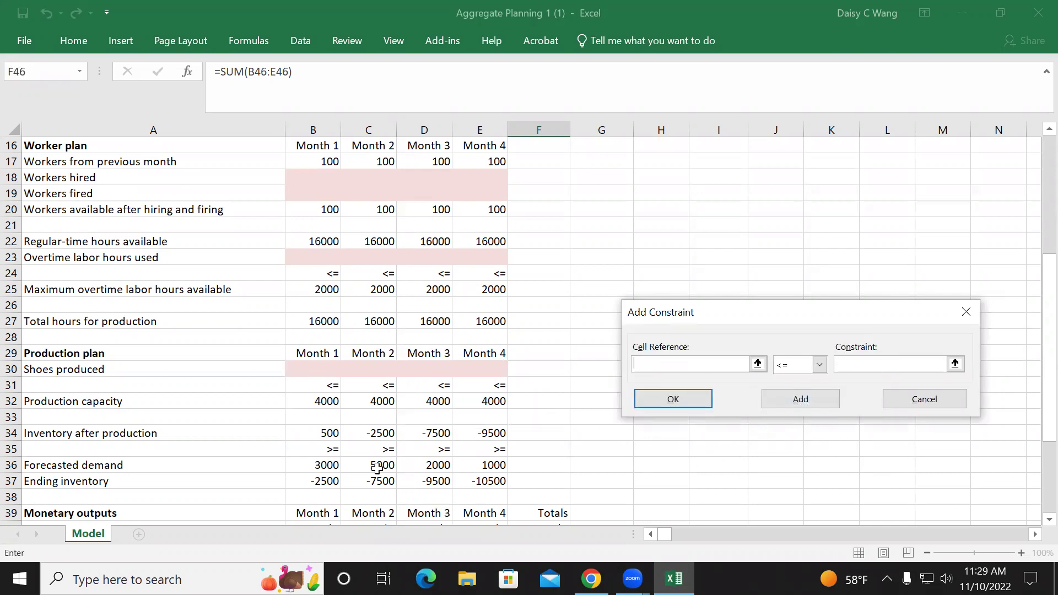
Add a constraint requiring inventory after production $B$34:$E$34 >= forecasted demand $B$36:$E$36.
drag(312, 433, 473, 432)
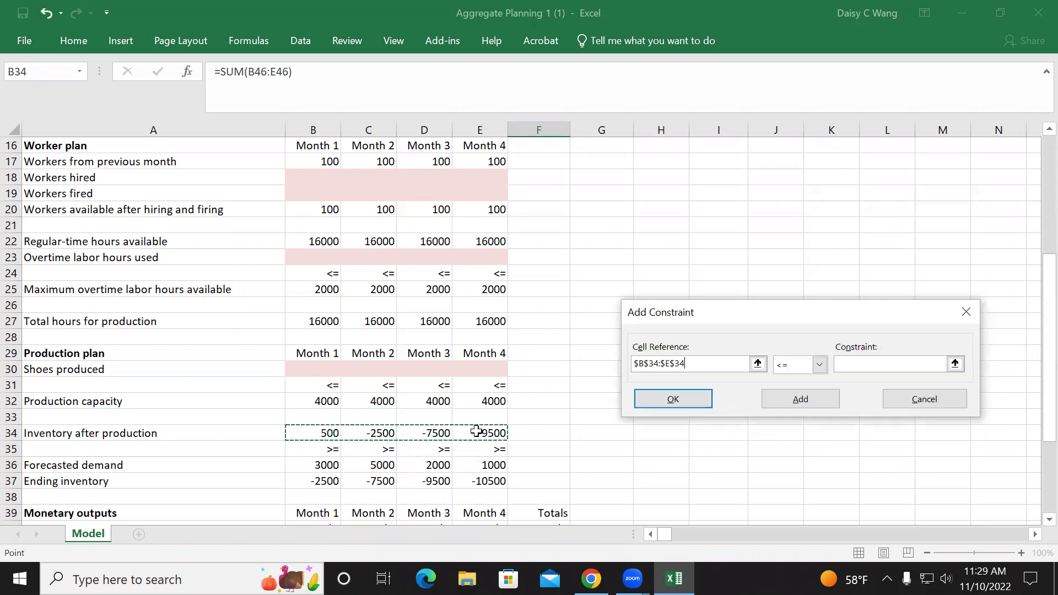
click(820, 365)
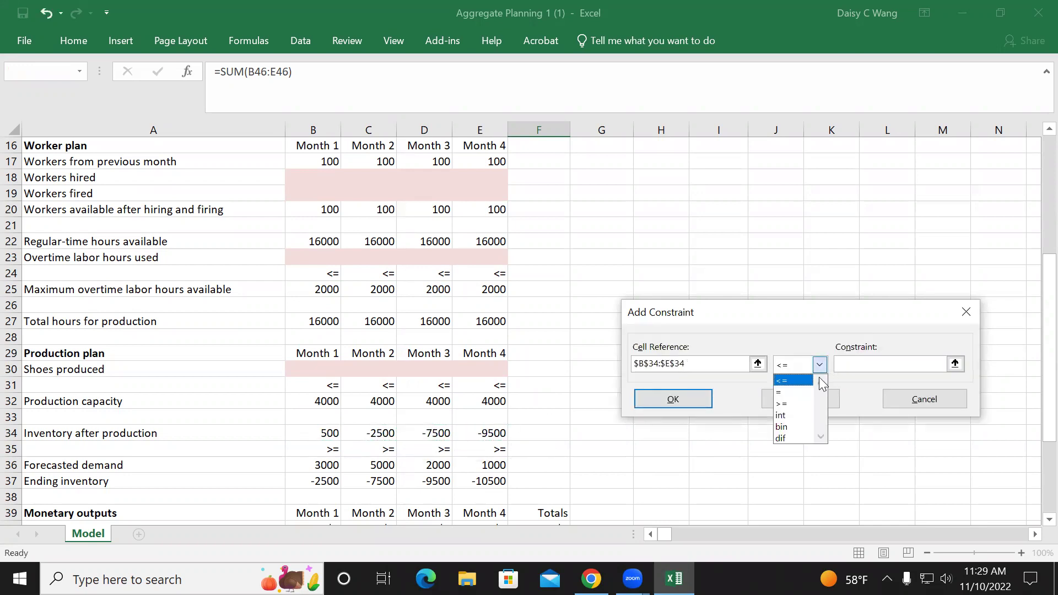
click(805, 403)
drag(313, 465, 498, 464)
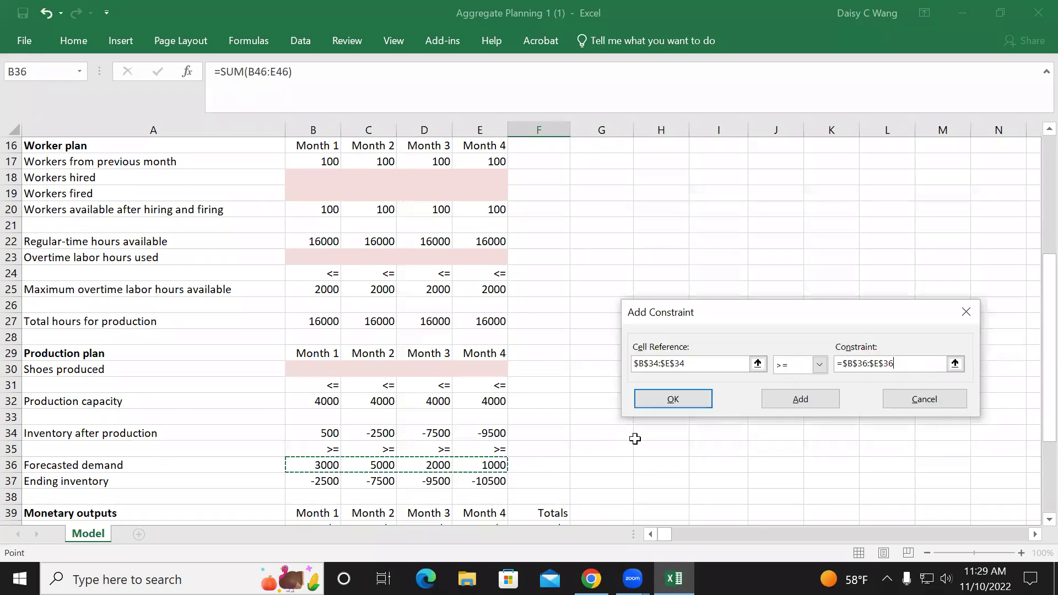
click(797, 402)
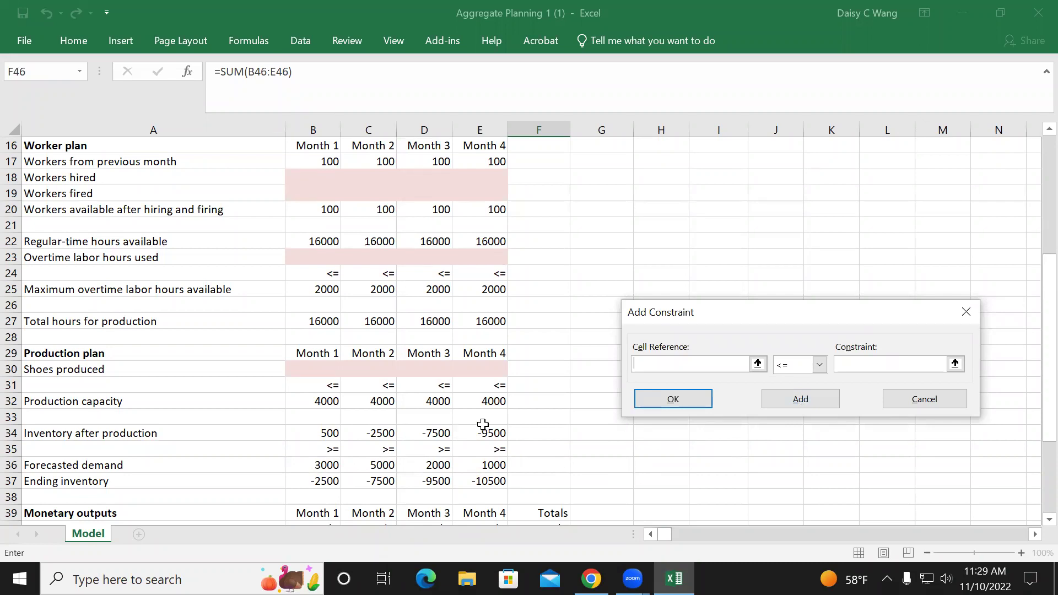
Add an integer (int) constraint on workers hired and fired, $B$18:$E$19.
drag(318, 182, 464, 185)
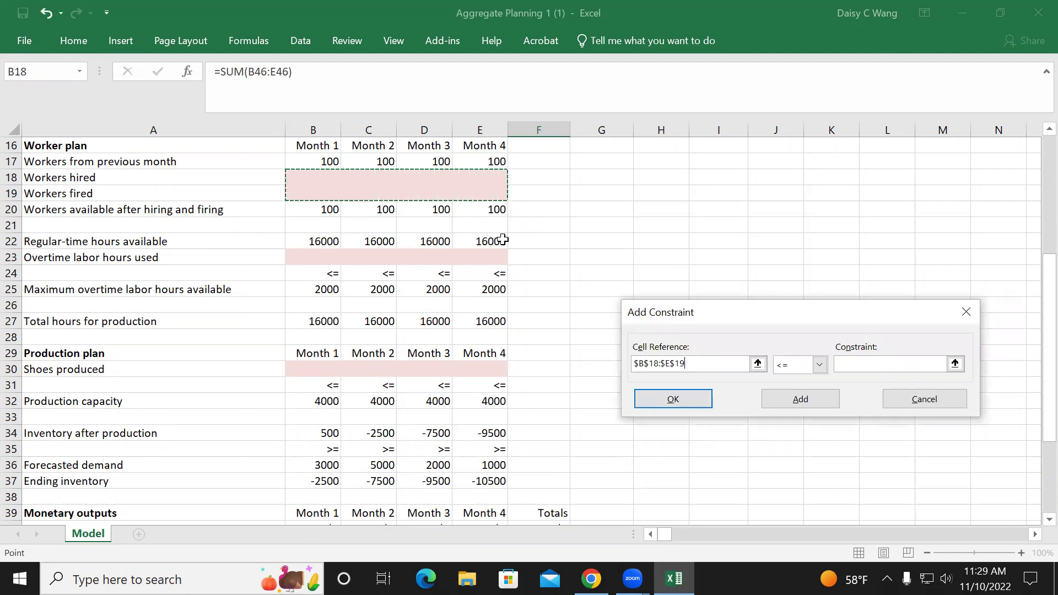
click(820, 366)
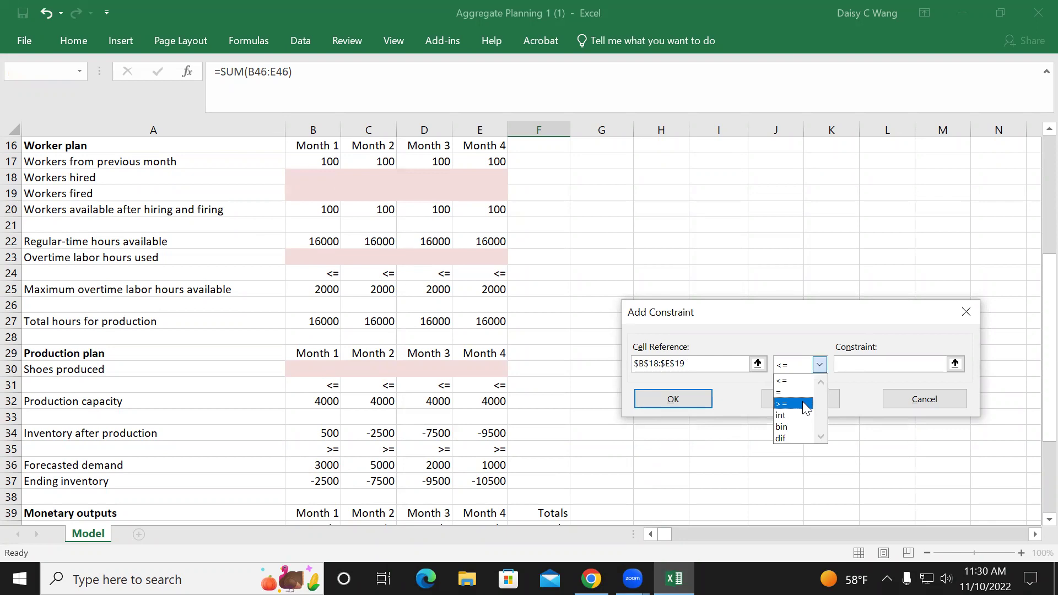
click(794, 414)
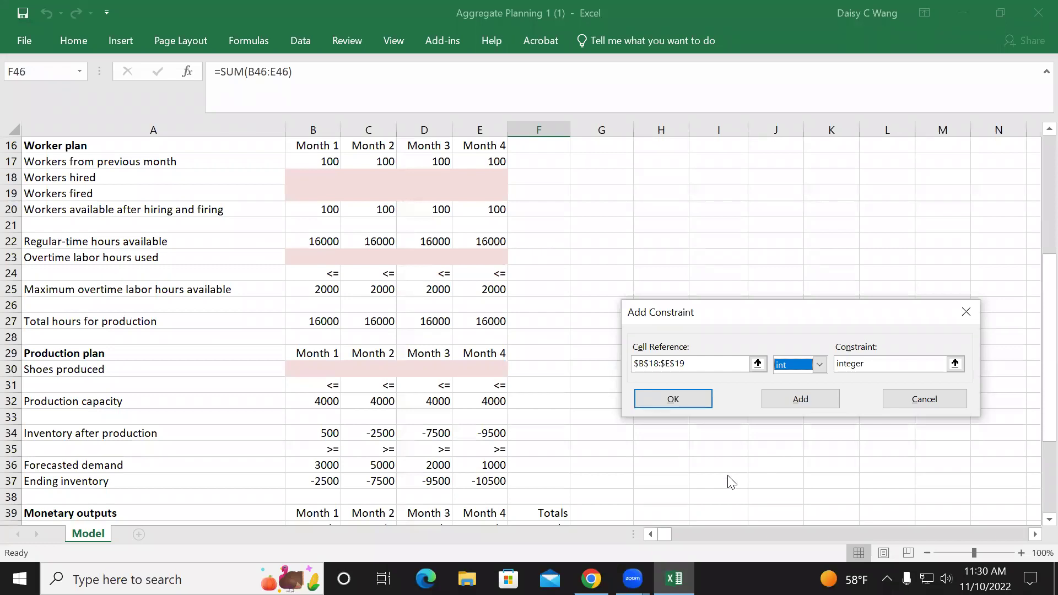
click(811, 401)
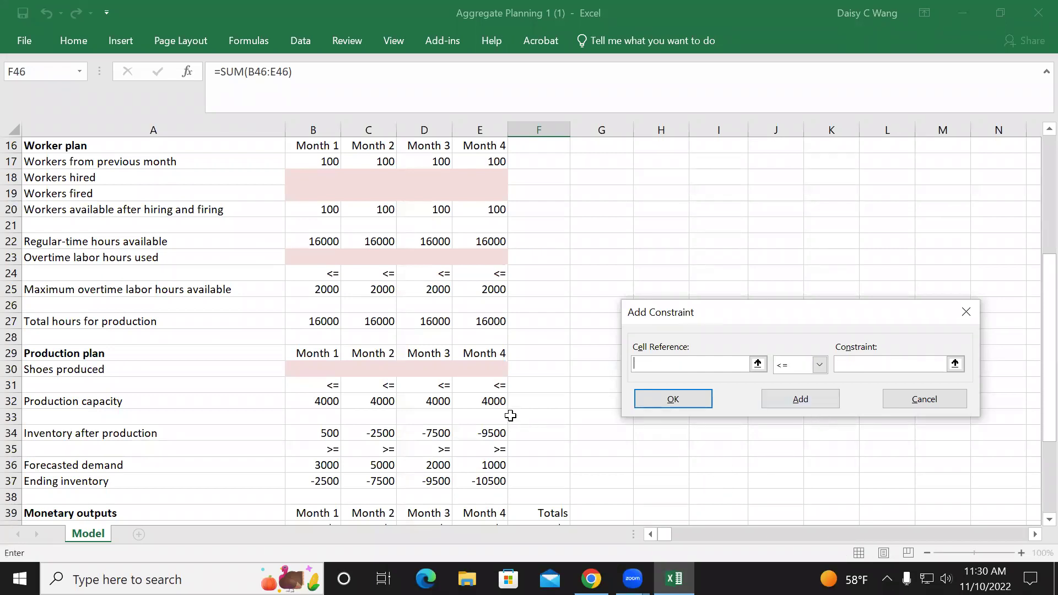
Add an integer (int) constraint on shoes produced, $B$30:$E$30, and finish adding constraints.
click(311, 367)
drag(311, 366, 480, 366)
click(821, 364)
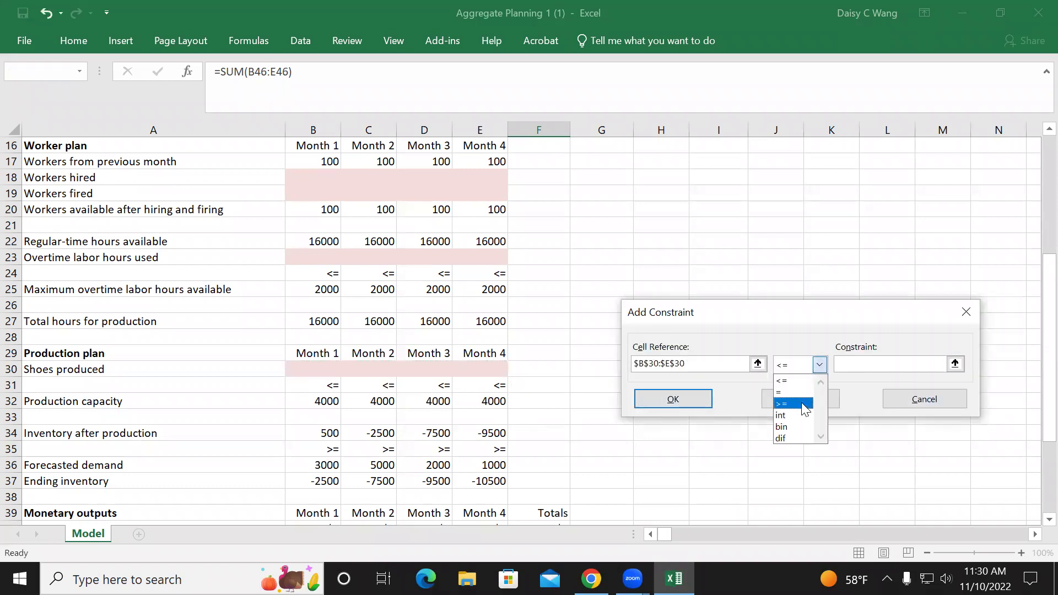
click(774, 416)
click(677, 397)
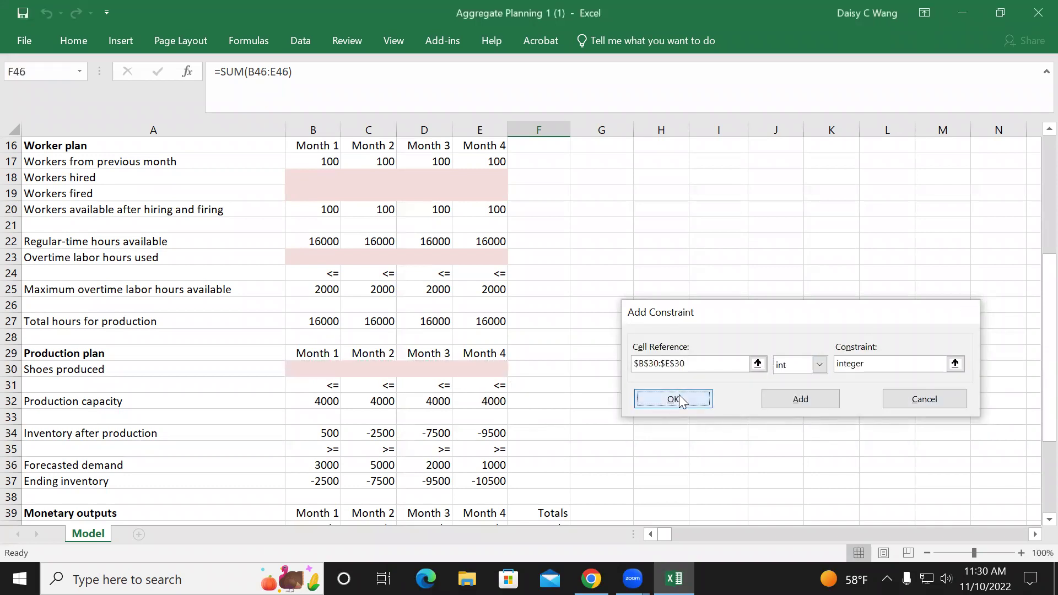
Set the solving method to Simplex LP, solve the model and keep the Solver solution.
click(708, 416)
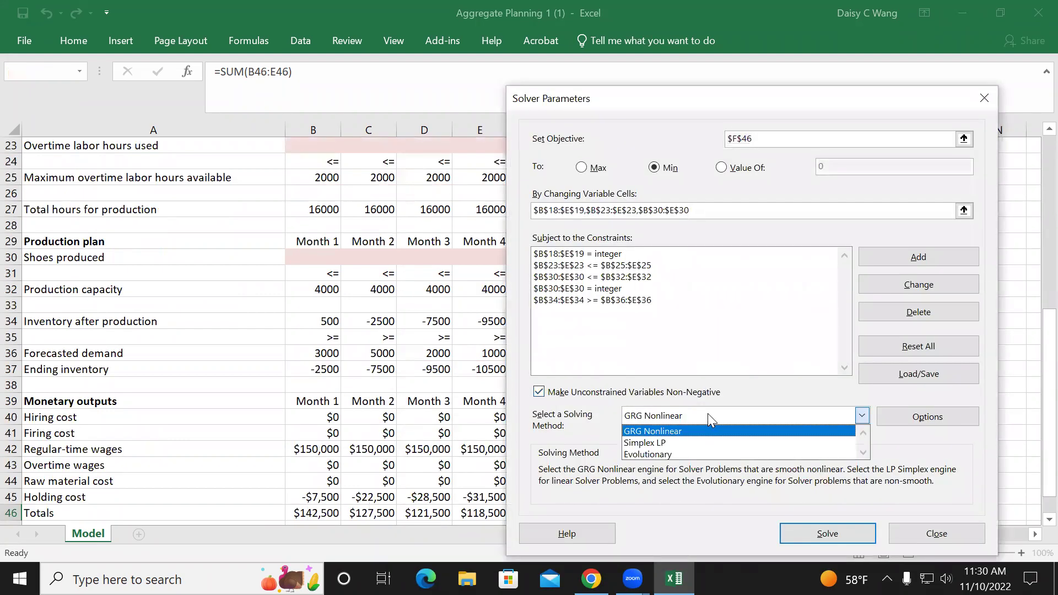
click(672, 444)
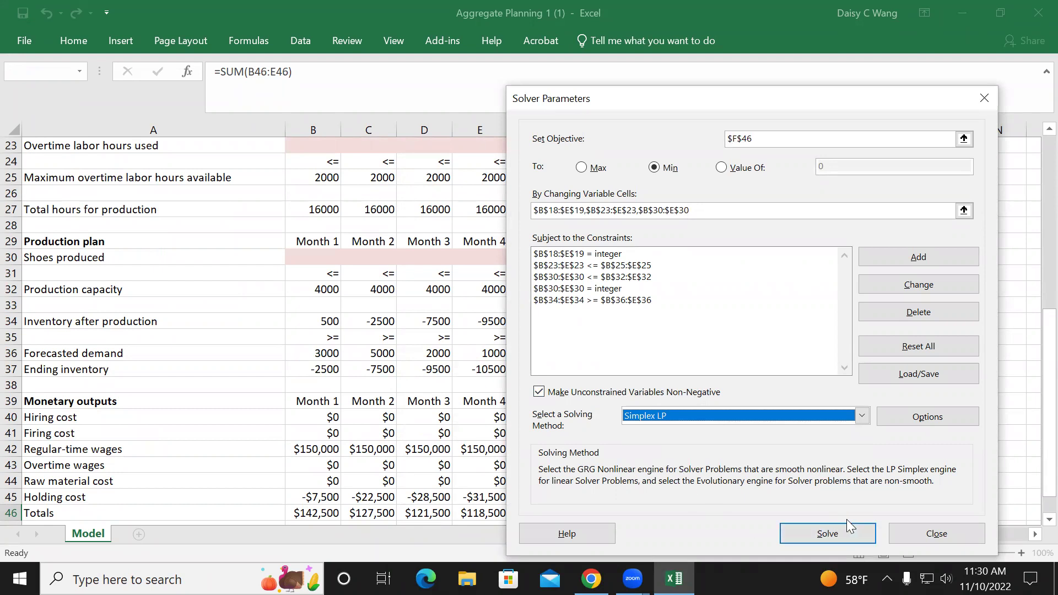
click(828, 531)
click(337, 321)
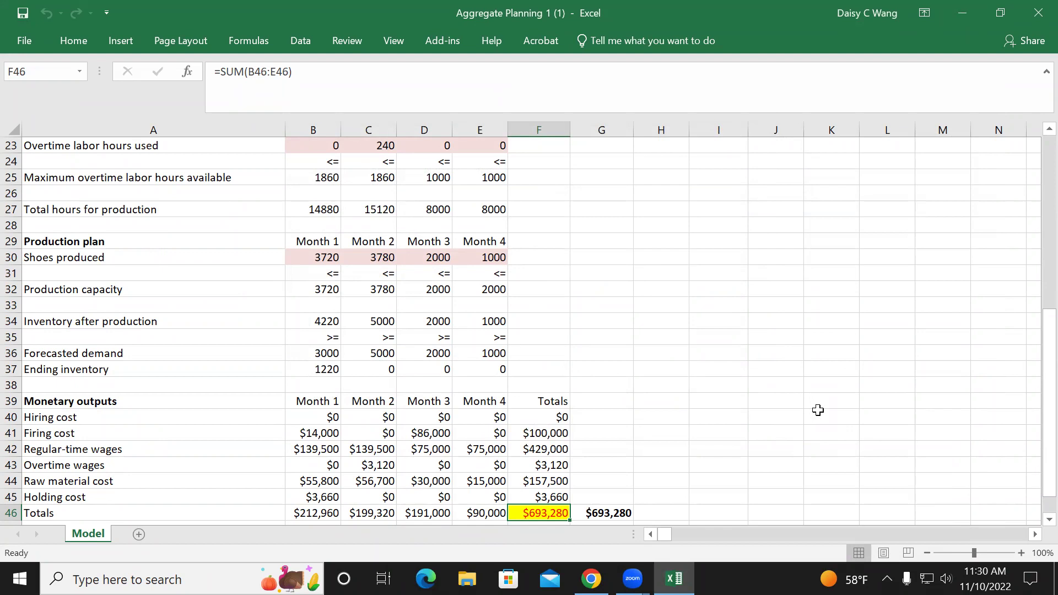
Set the Month 4 forecasted demand in E36 to 7000.
scroll(818, 410, up, 3)
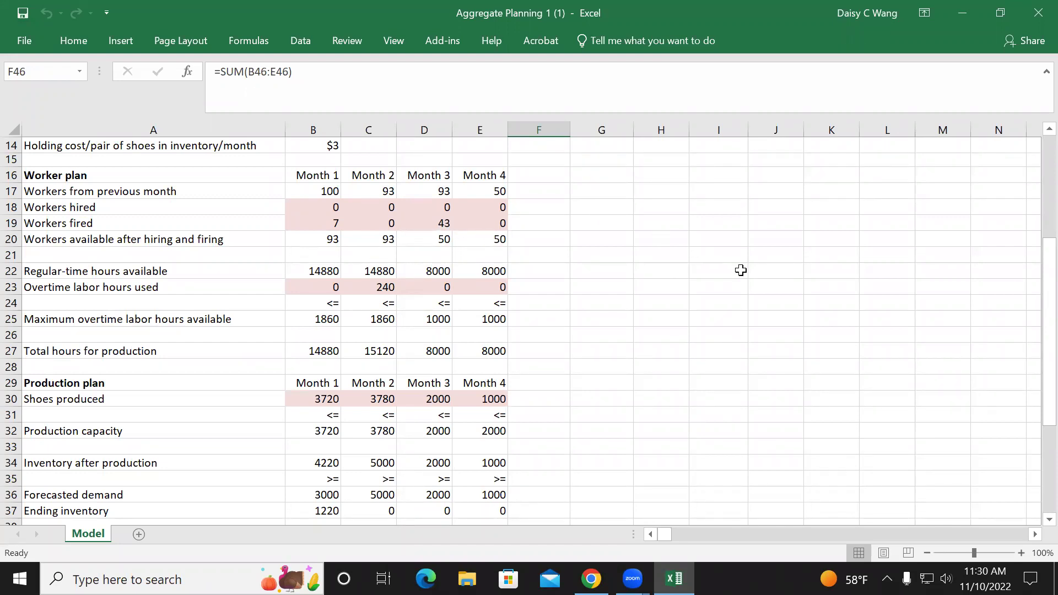
scroll(758, 269, down, 4)
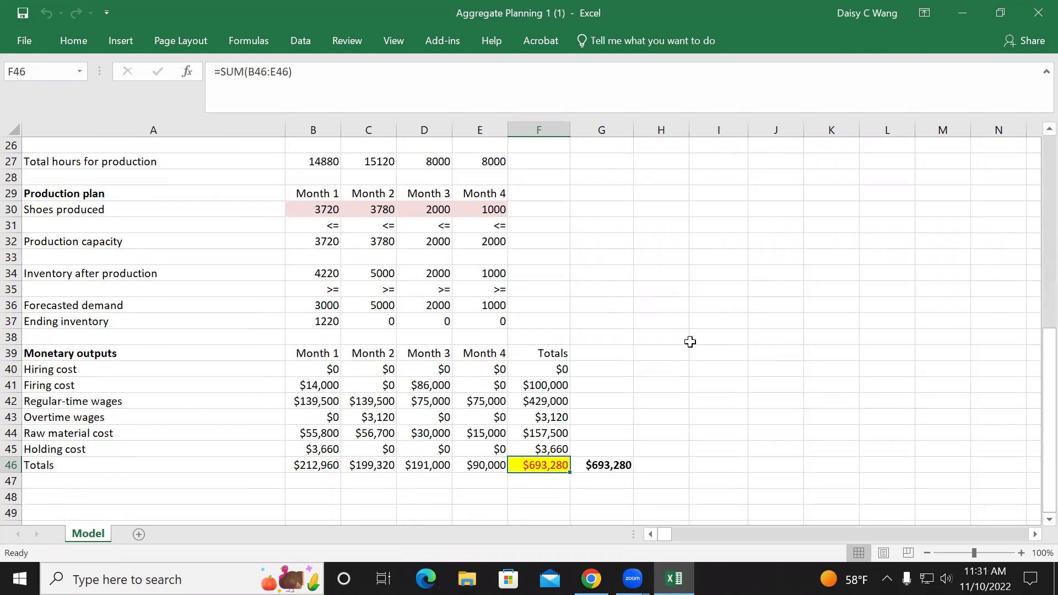
click(492, 307)
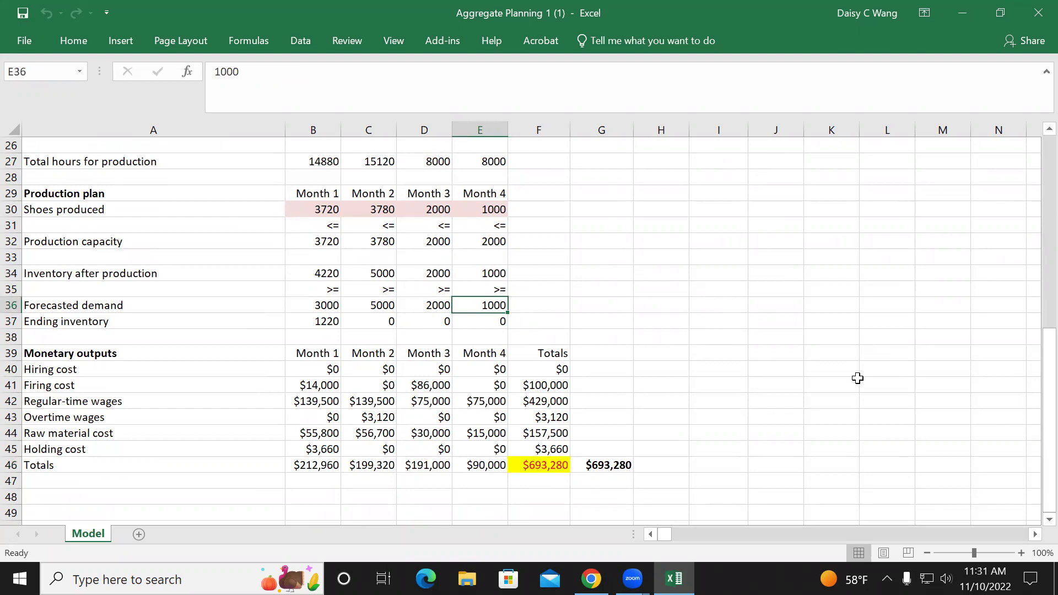
text(7000)
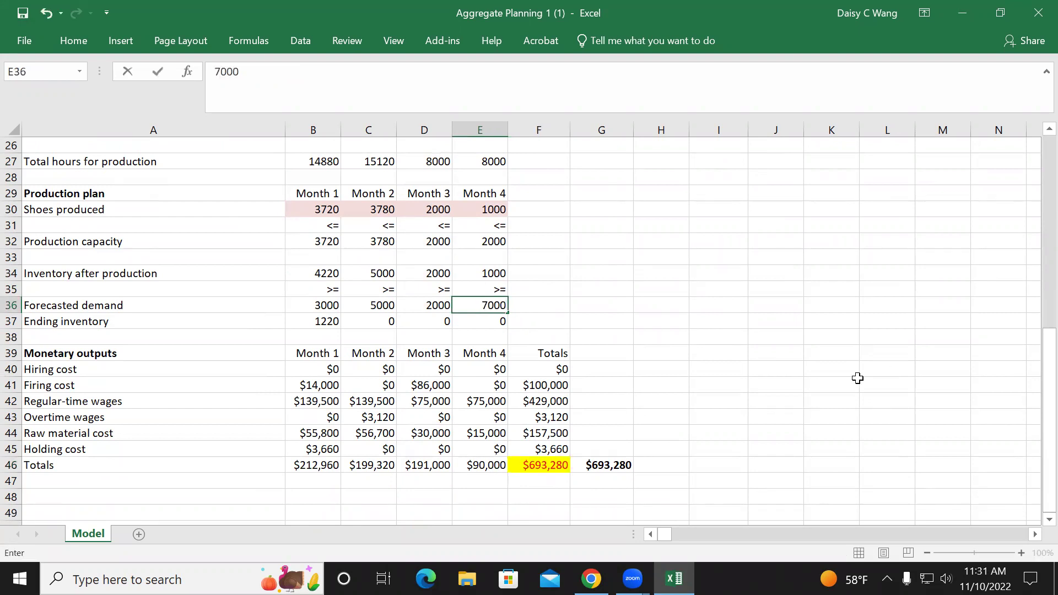
key(Return)
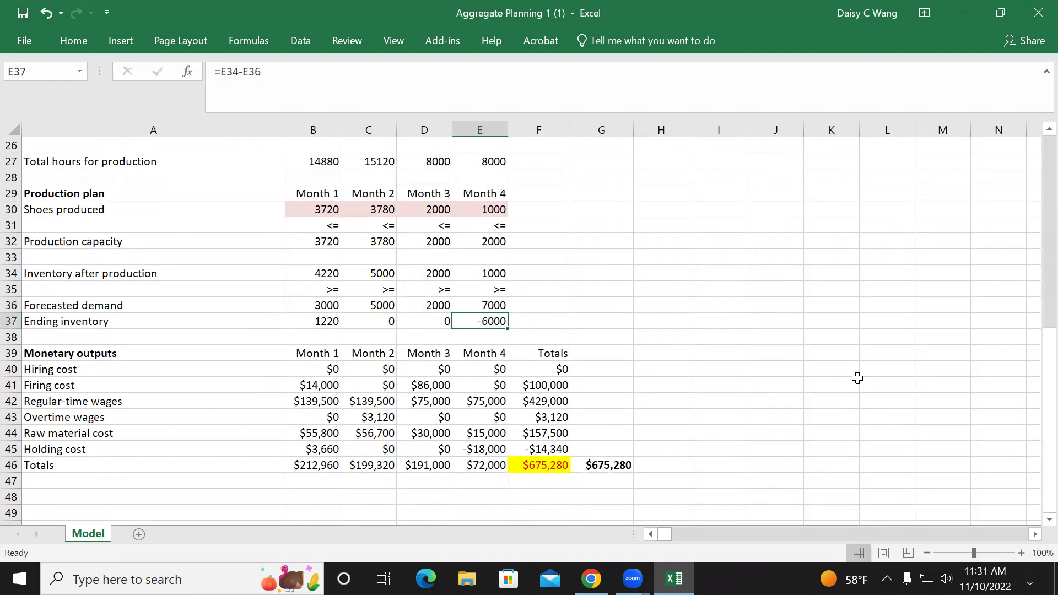
Rerun Solver with the existing settings for the changed demand and keep the Solver solution.
scroll(755, 440, up, 8)
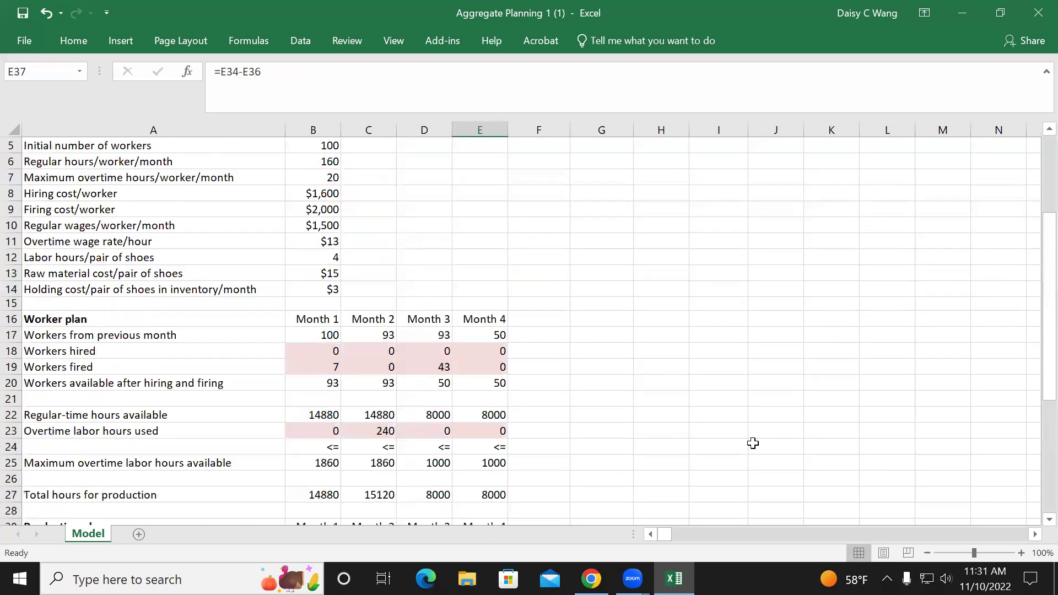
click(300, 40)
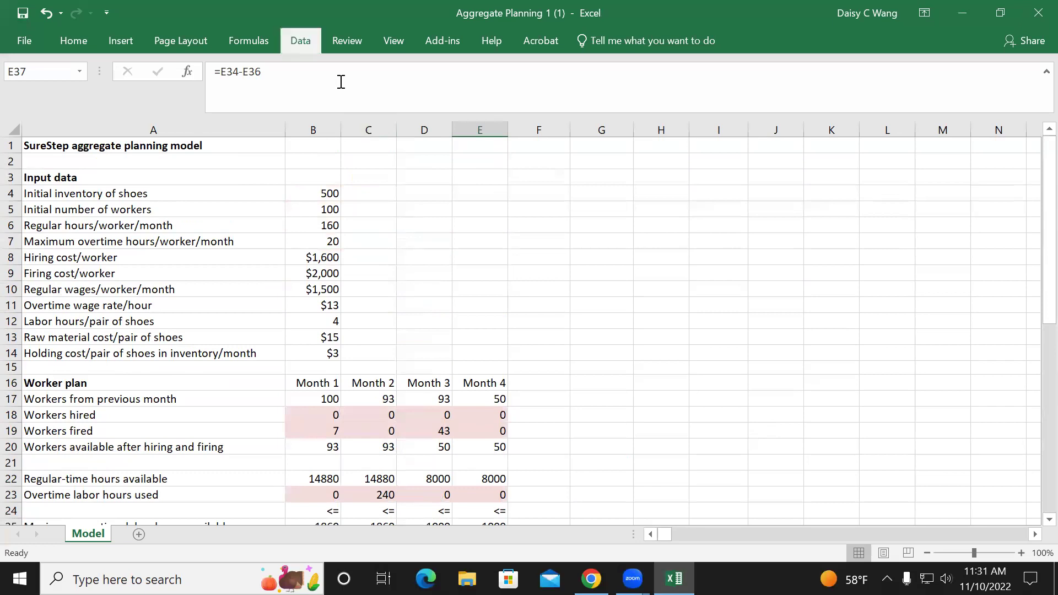
click(857, 64)
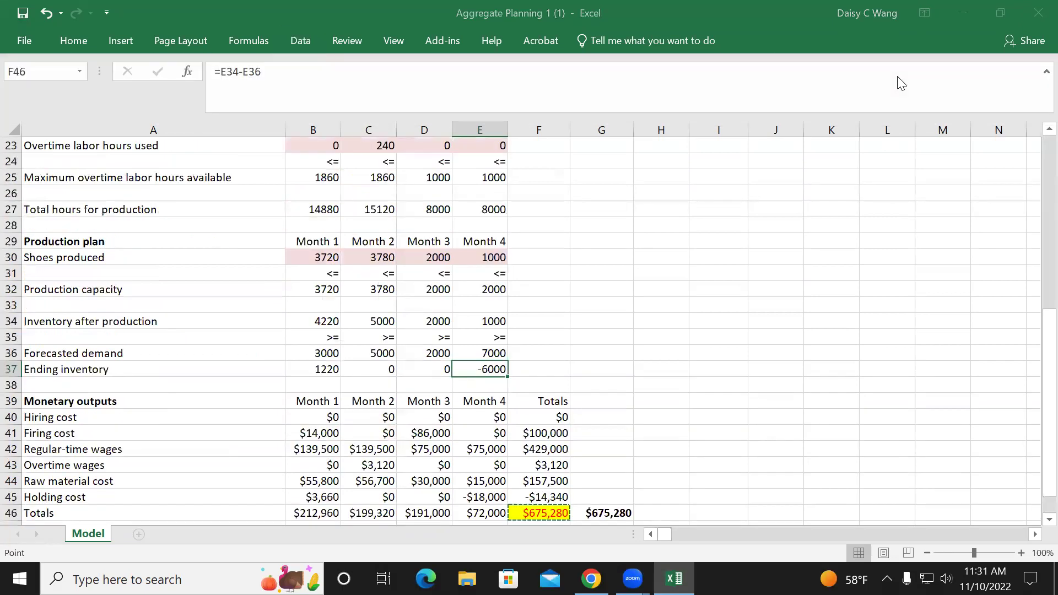
click(803, 536)
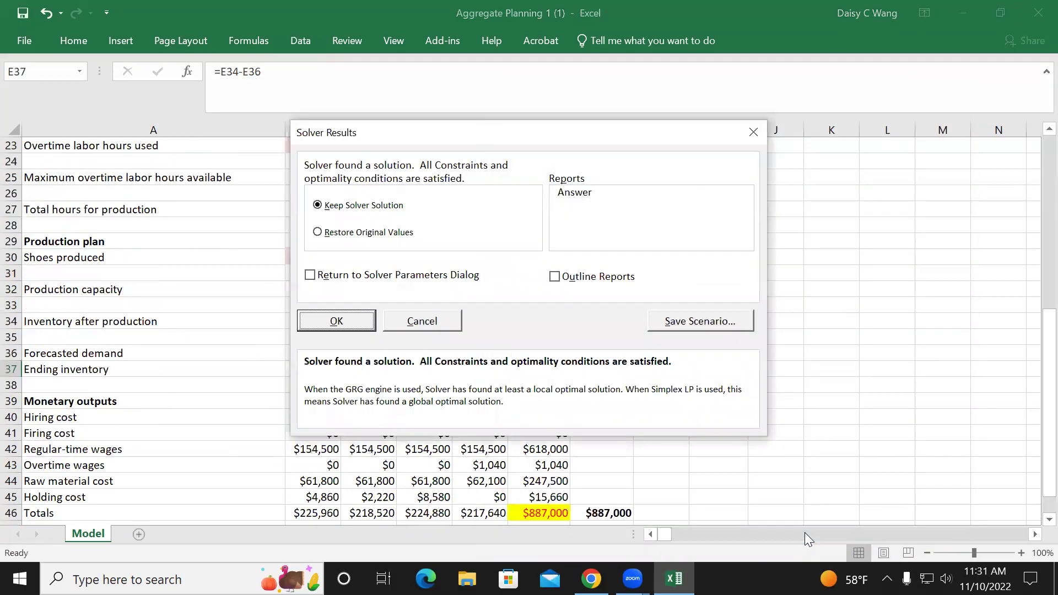
click(336, 321)
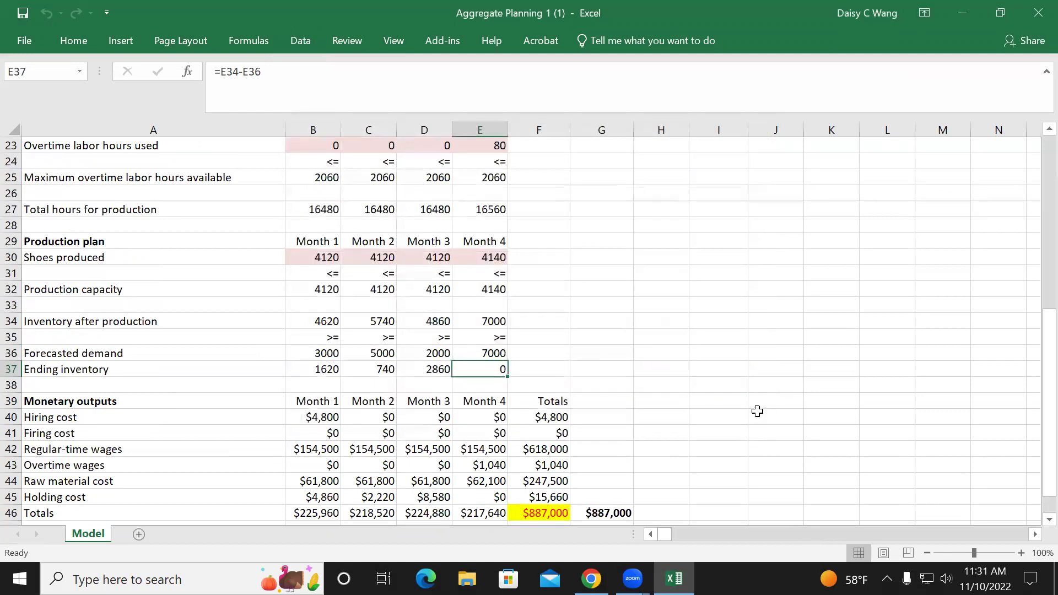
Set the Month 4 forecasted demand in E36 to 1000.
scroll(757, 411, up, 3)
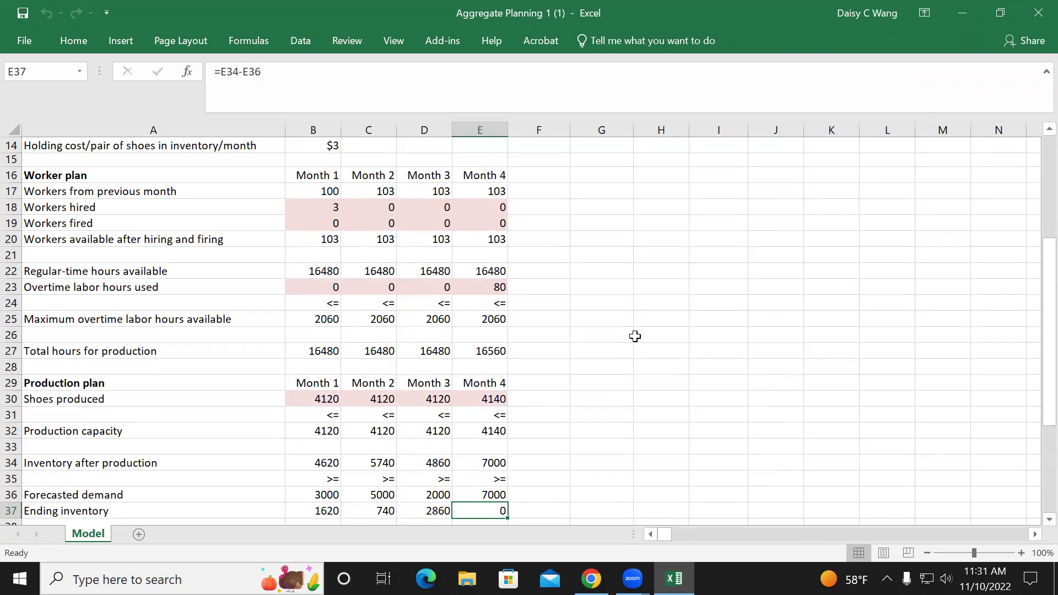
scroll(600, 389, down, 4)
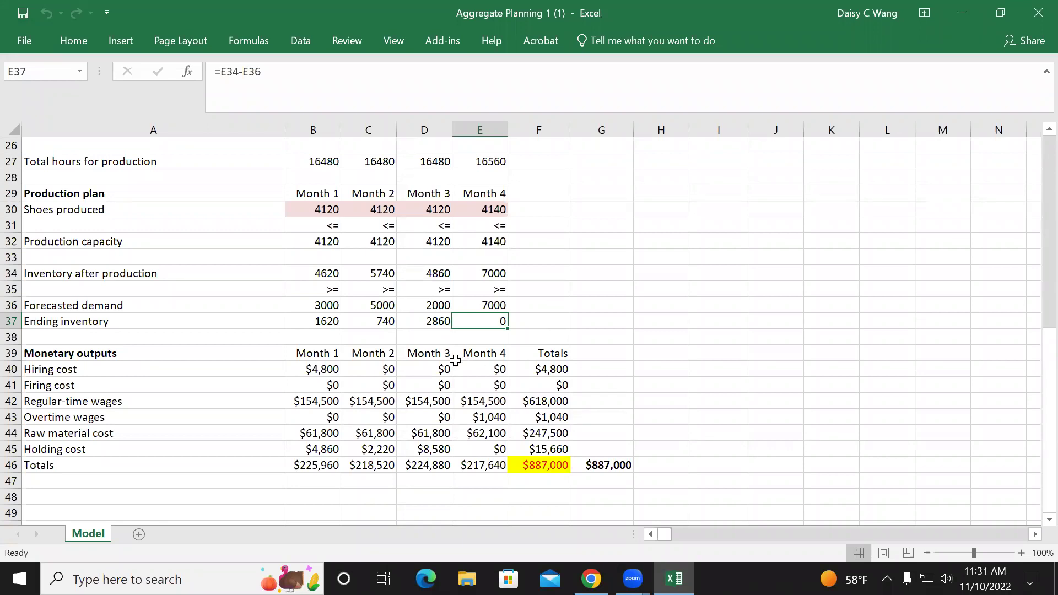
click(494, 305)
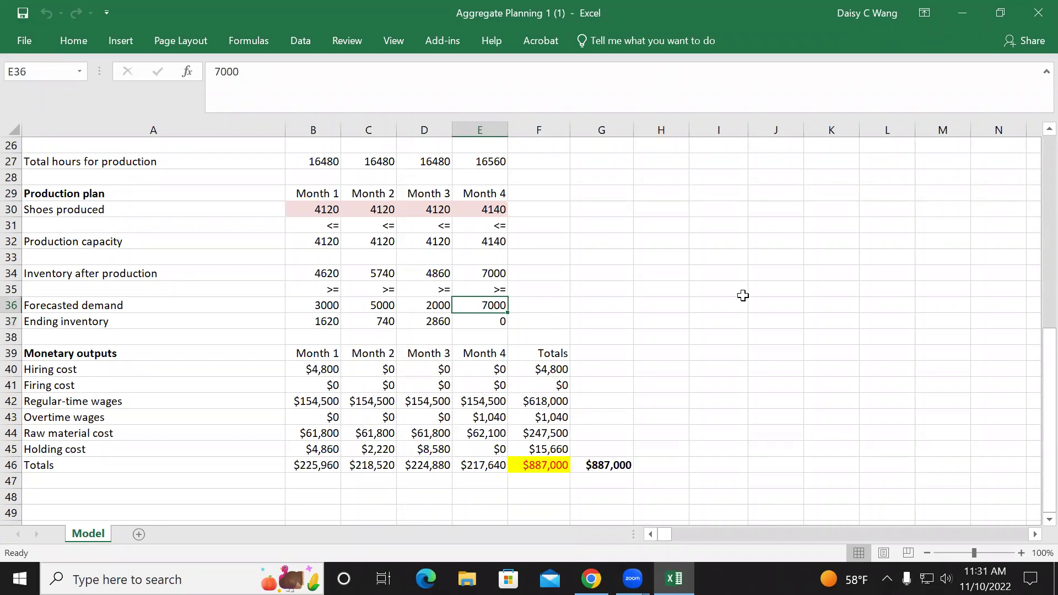
text(1000)
key(Return)
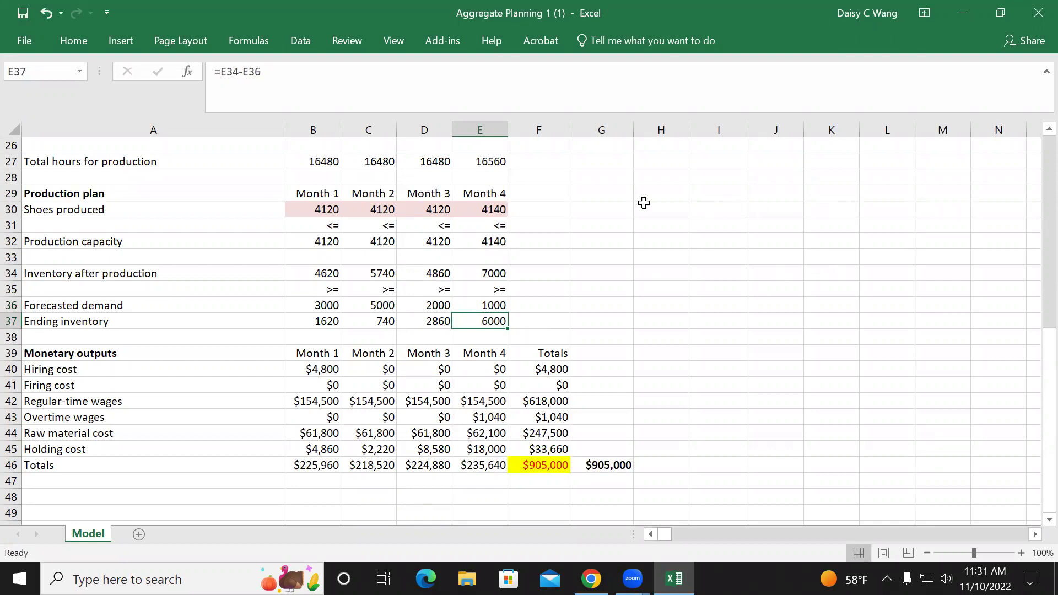
Solve the model again for the reduced Month 4 demand with the existing Simplex LP setup and keep the Solver solution.
key(y)
key(2)
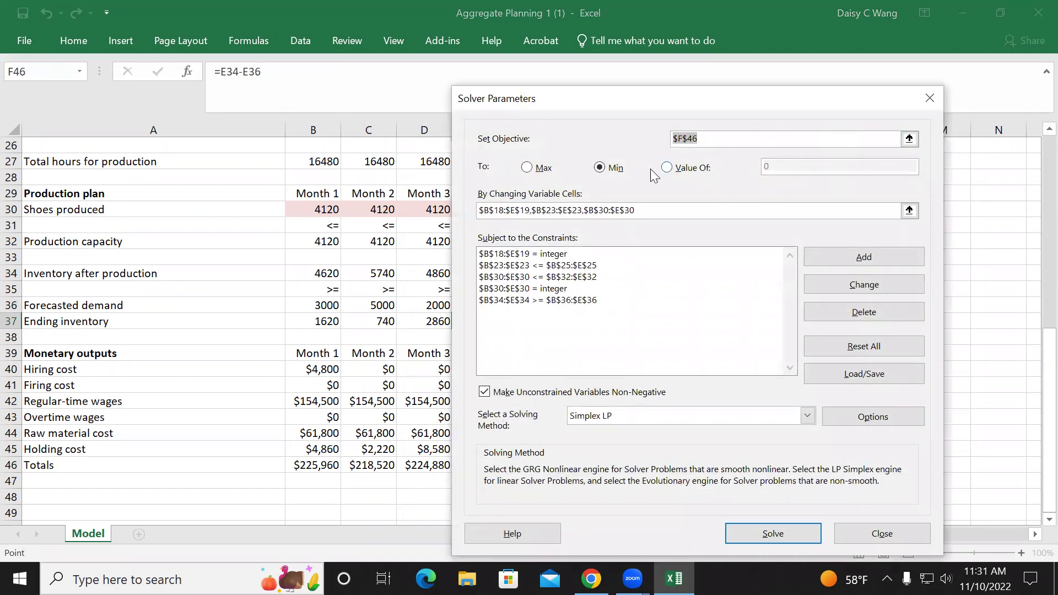
drag(740, 105, 962, 47)
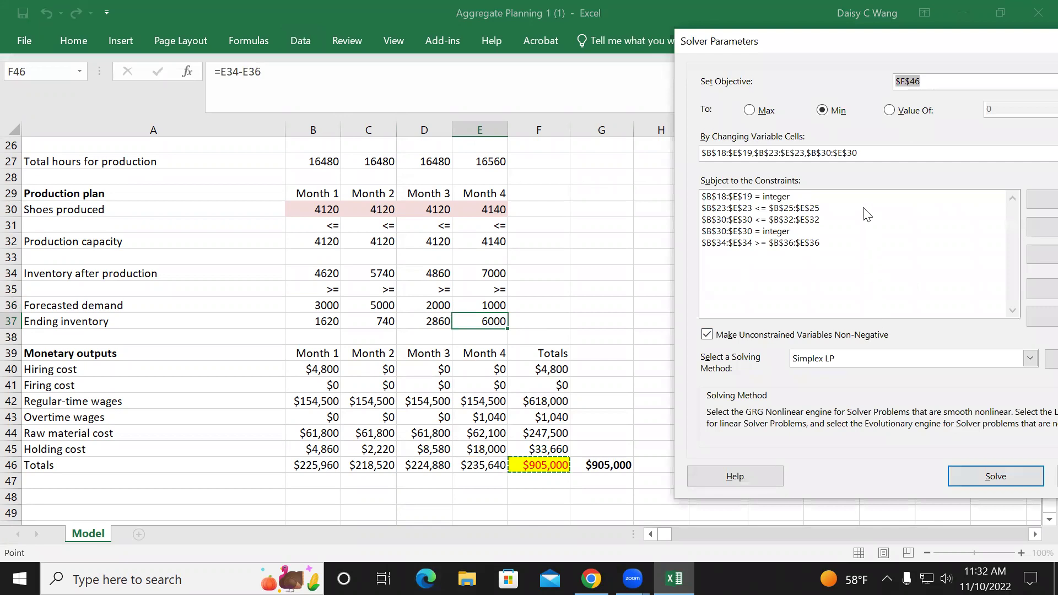
scroll(596, 320, up, 2)
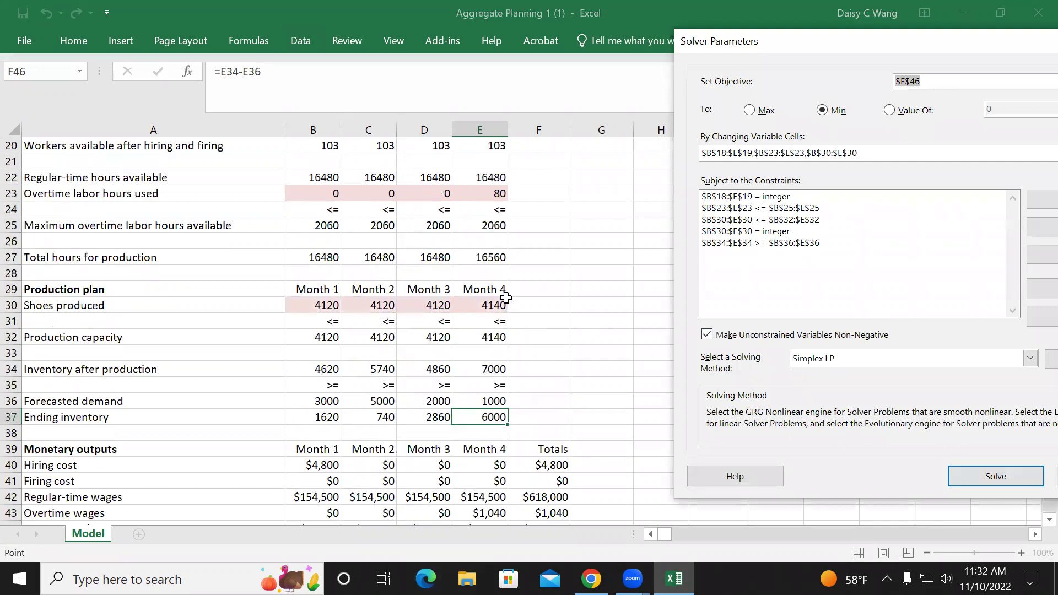
scroll(504, 297, up, 2)
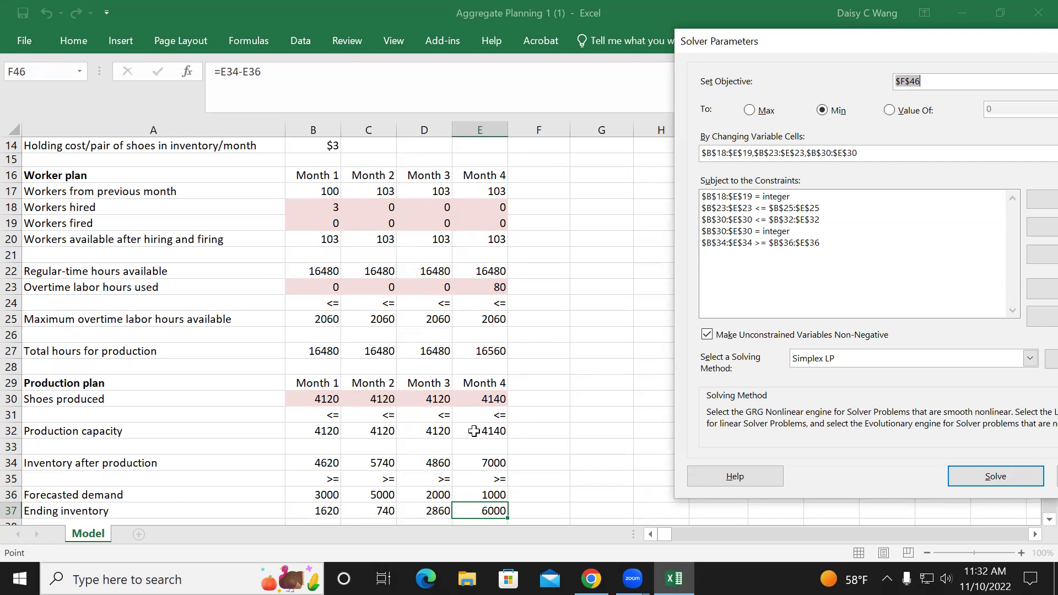
scroll(543, 411, down, 1)
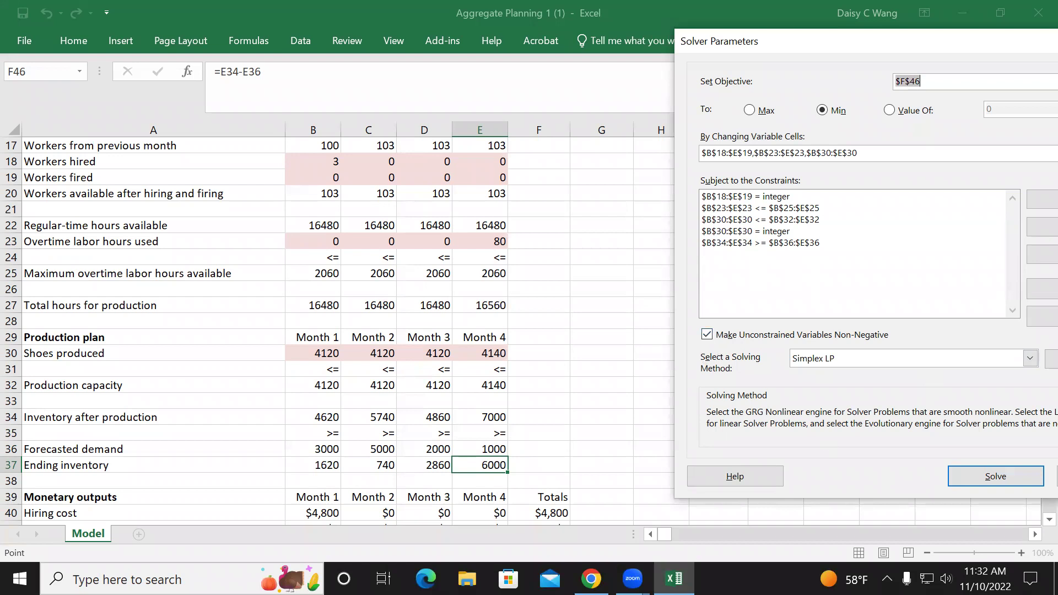
click(1011, 476)
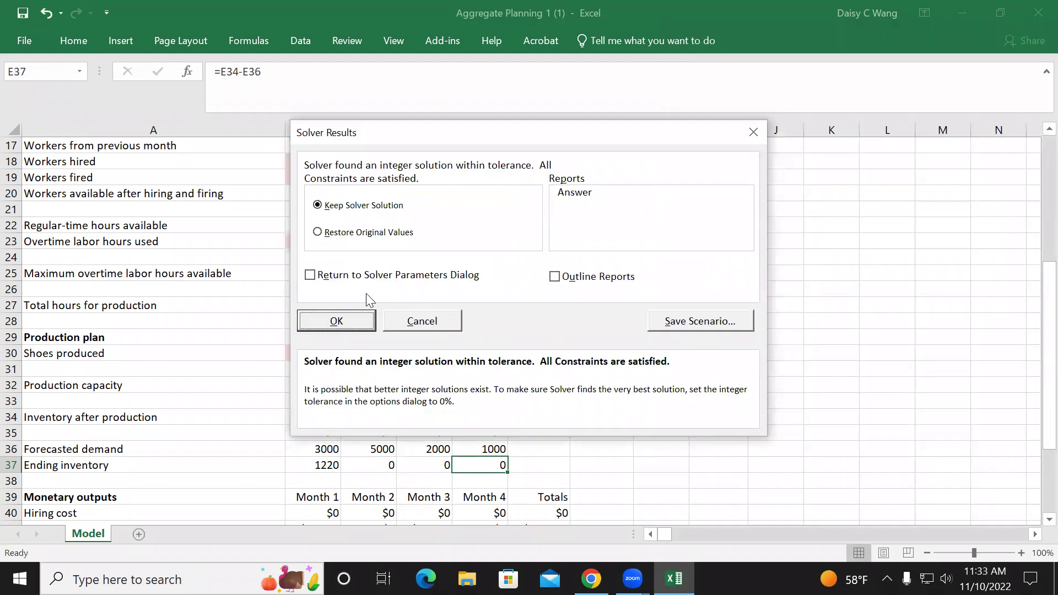
click(345, 321)
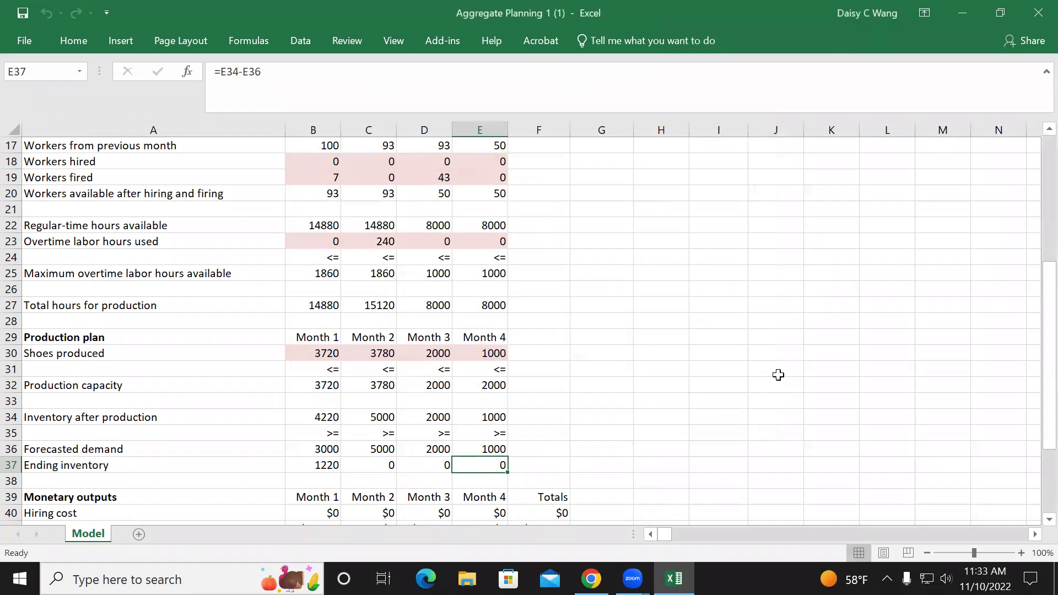
Examine the new plan's total cost in F46, the ending inventory of each month, and the worker and production plans.
scroll(778, 375, down, 2)
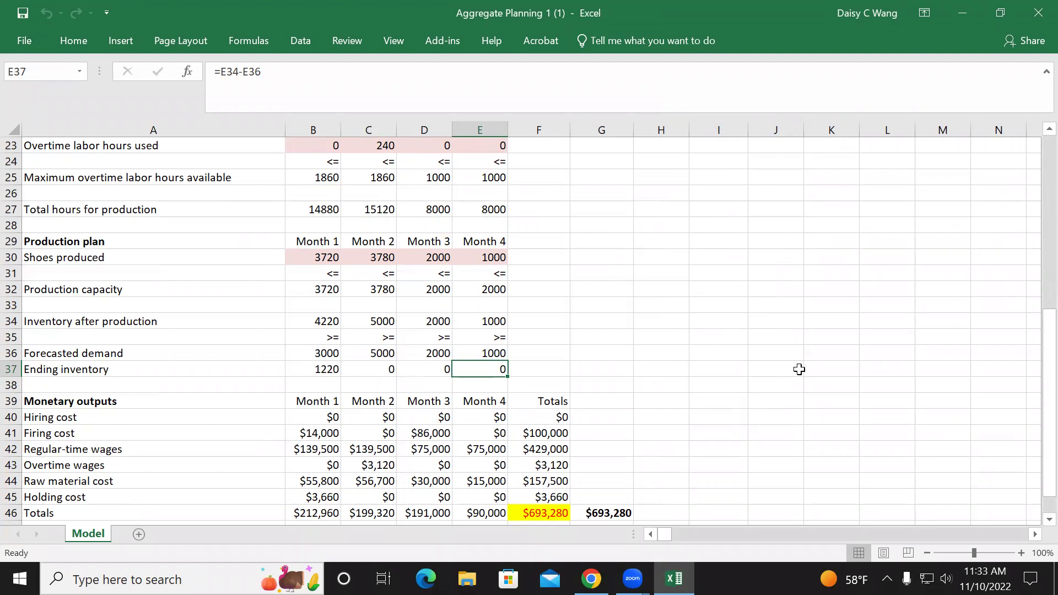
scroll(799, 369, down, 1)
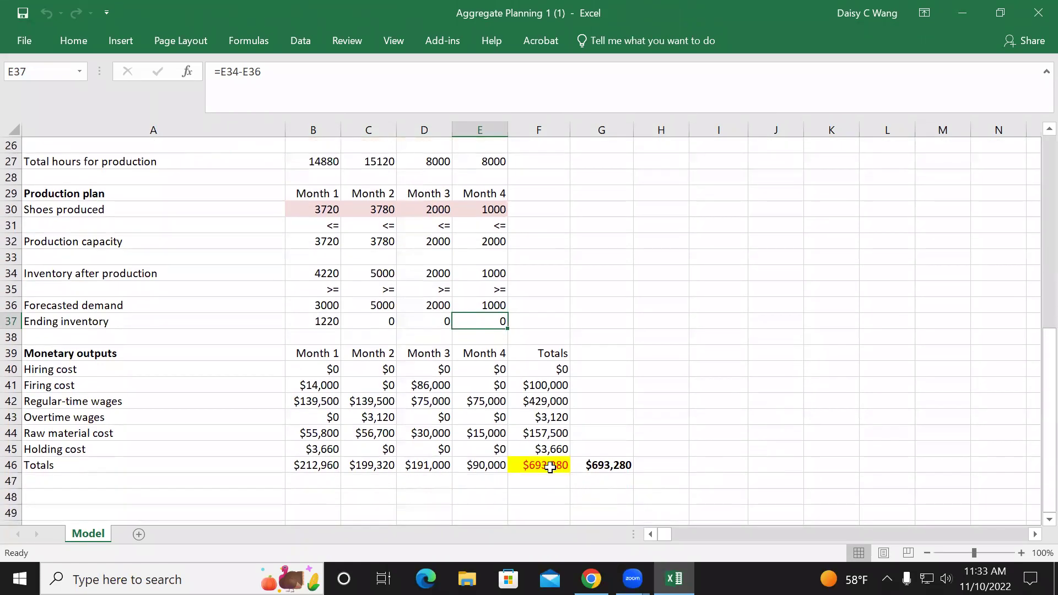
click(550, 466)
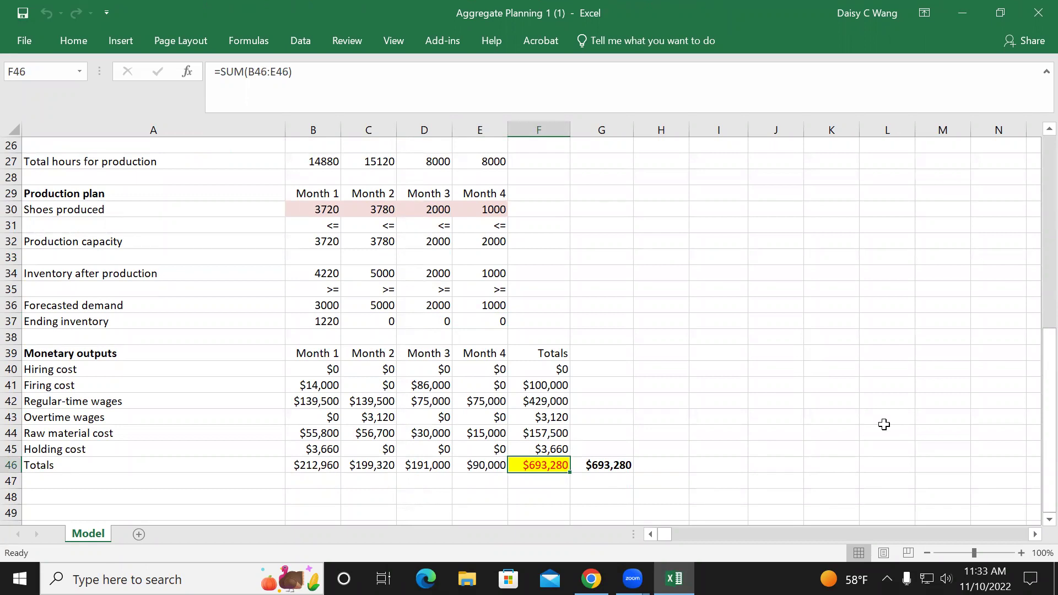
click(386, 321)
click(434, 317)
click(475, 322)
click(443, 318)
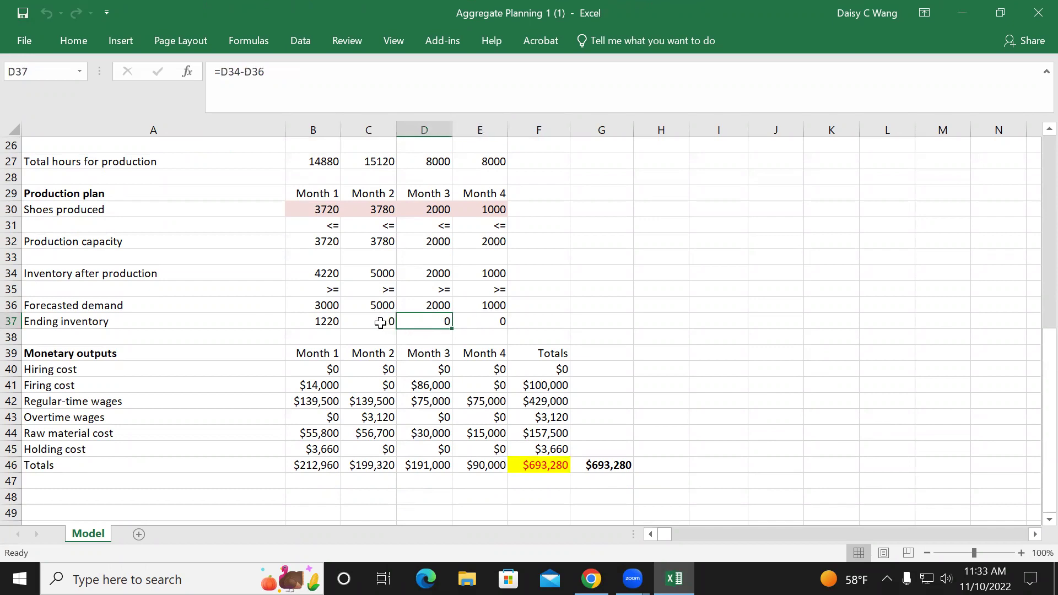
click(376, 322)
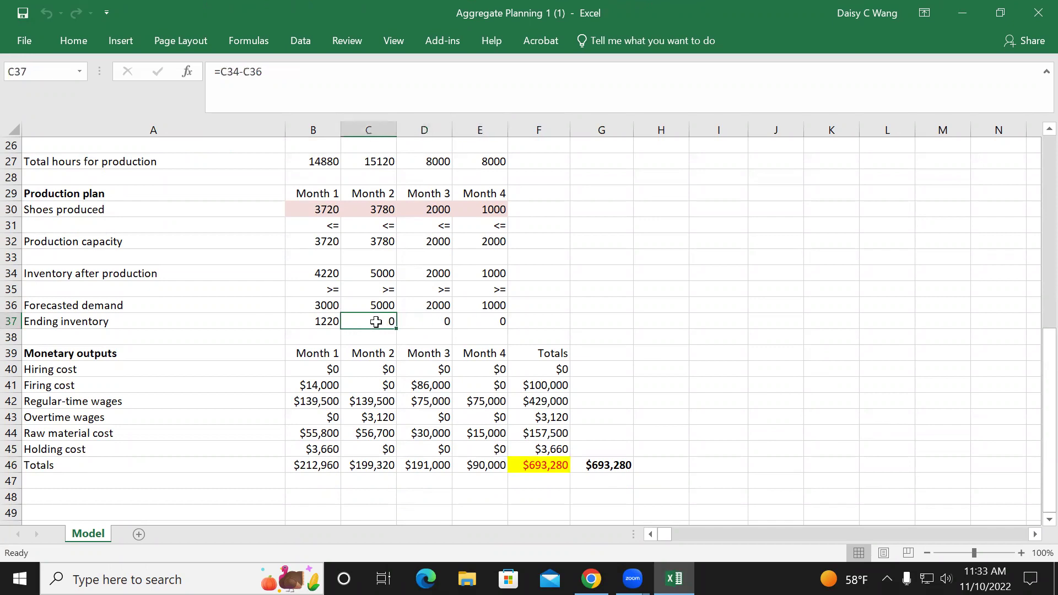
click(312, 323)
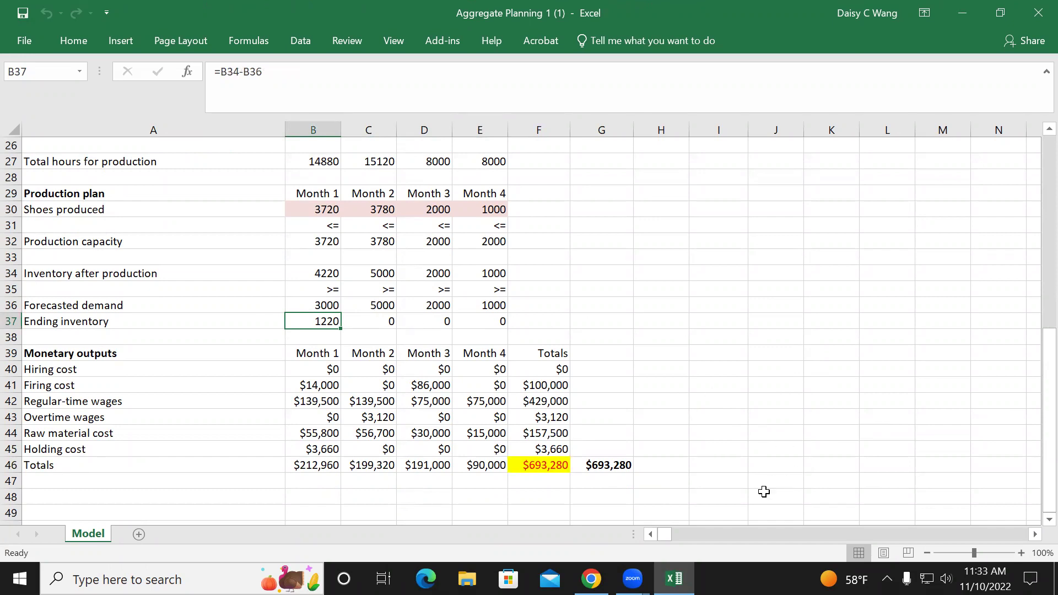
scroll(371, 324, up, 2)
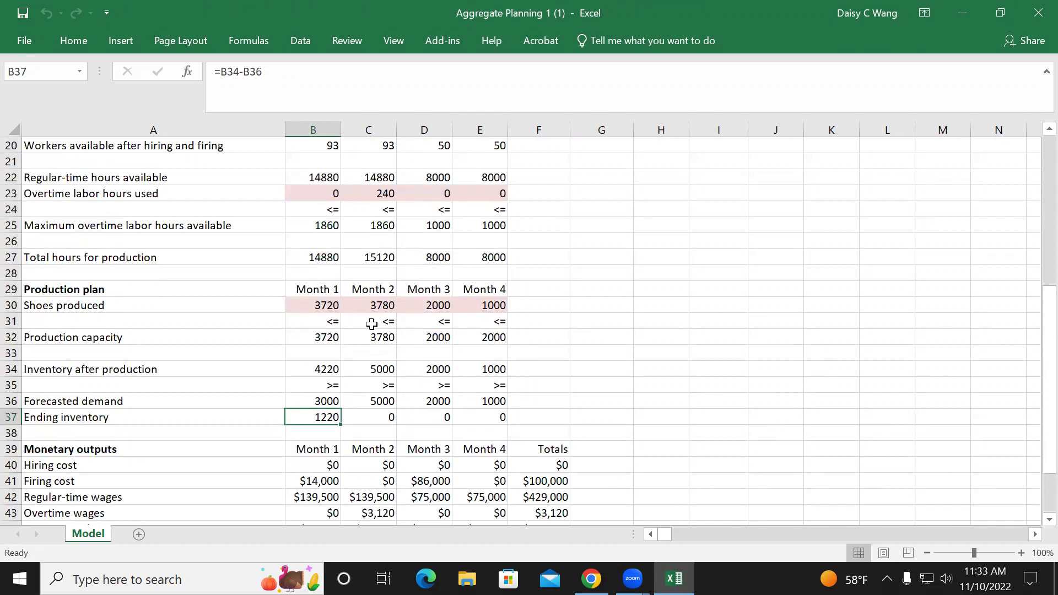
scroll(371, 324, up, 2)
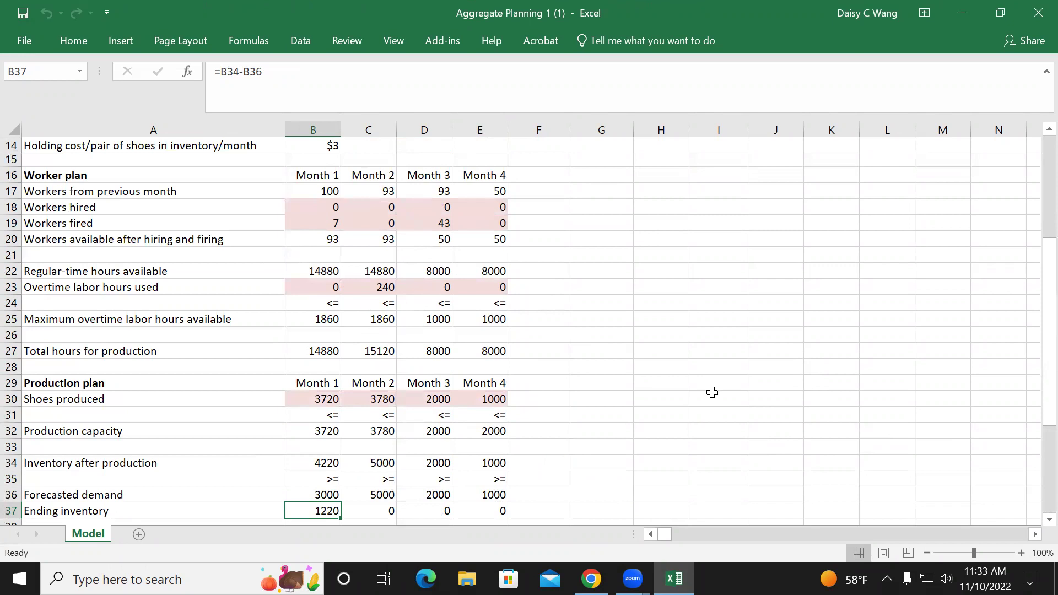
scroll(712, 392, down, 5)
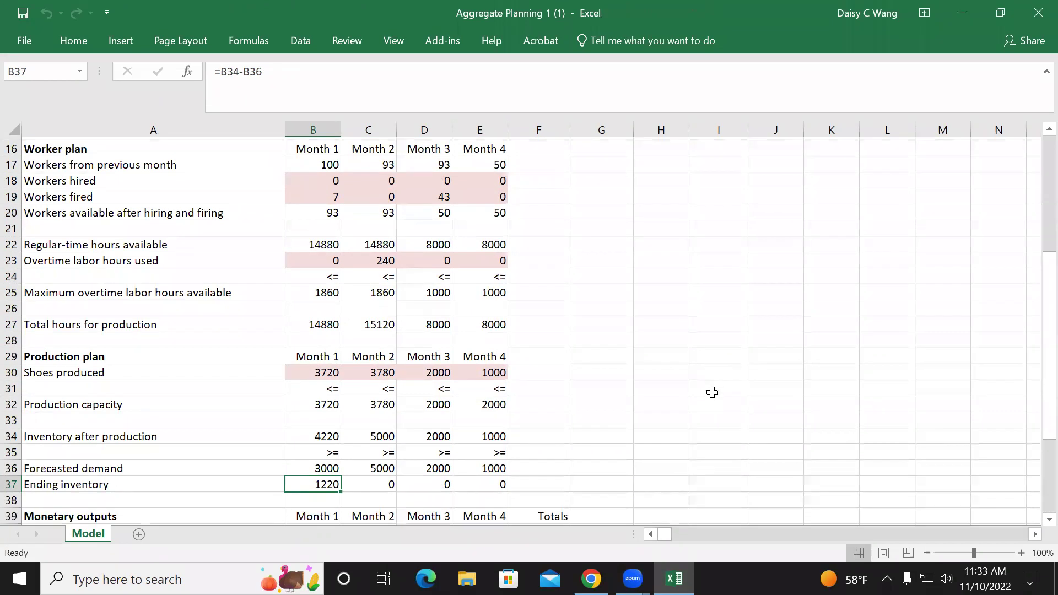
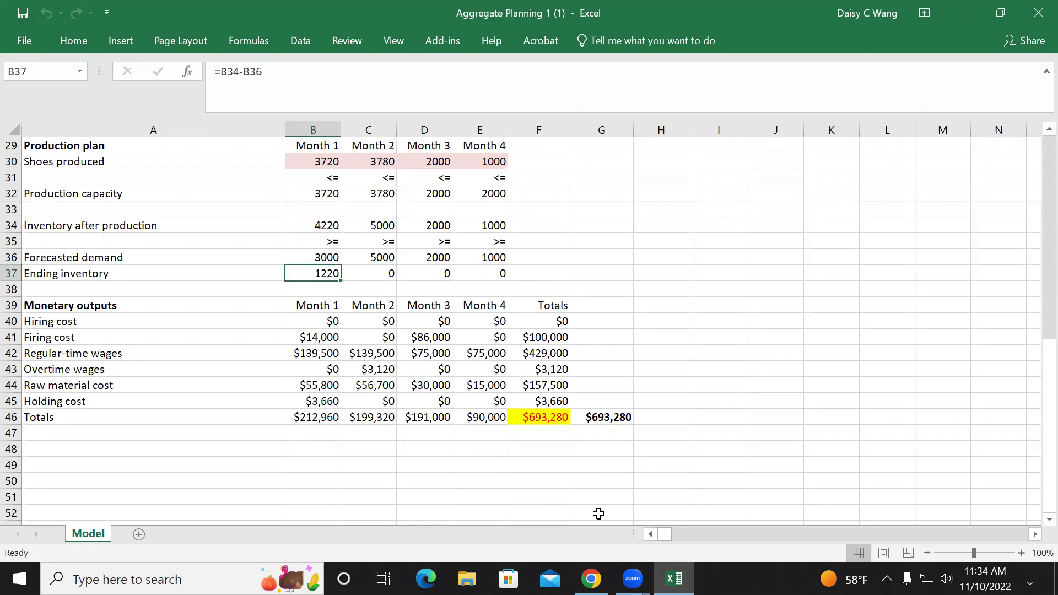
Switch to Chrome, open cnn.com in a new tab and go to its Business section.
mouse_move(591, 579)
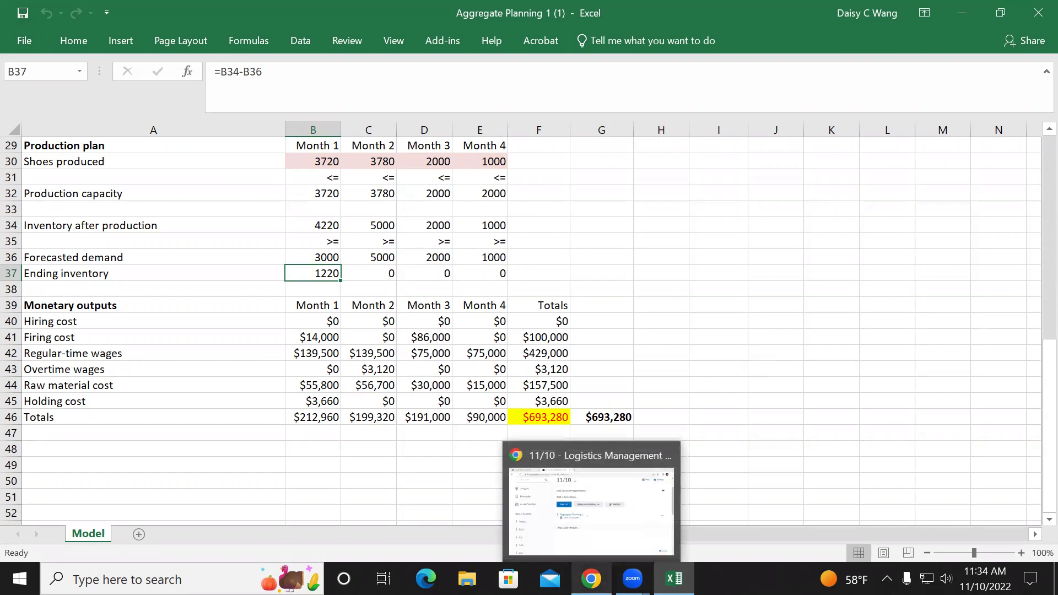
click(591, 510)
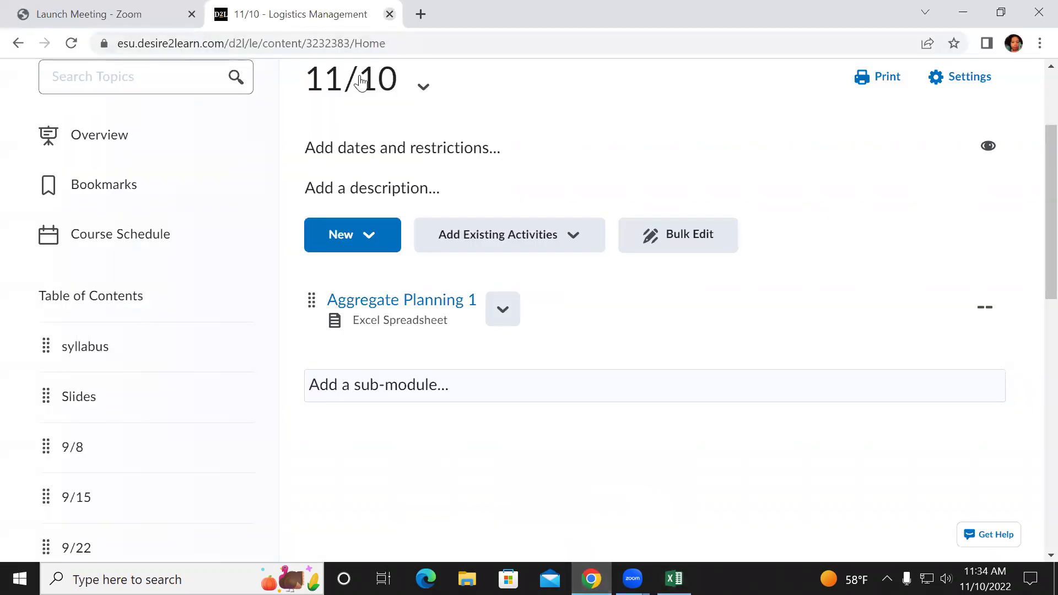
key(ctrl+t)
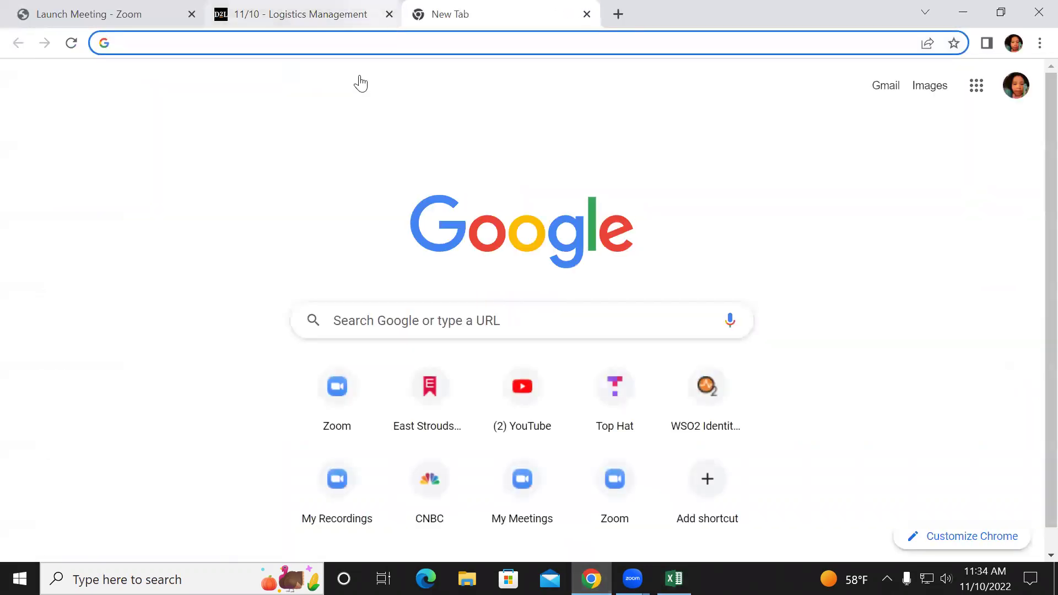
text(CNN.COM)
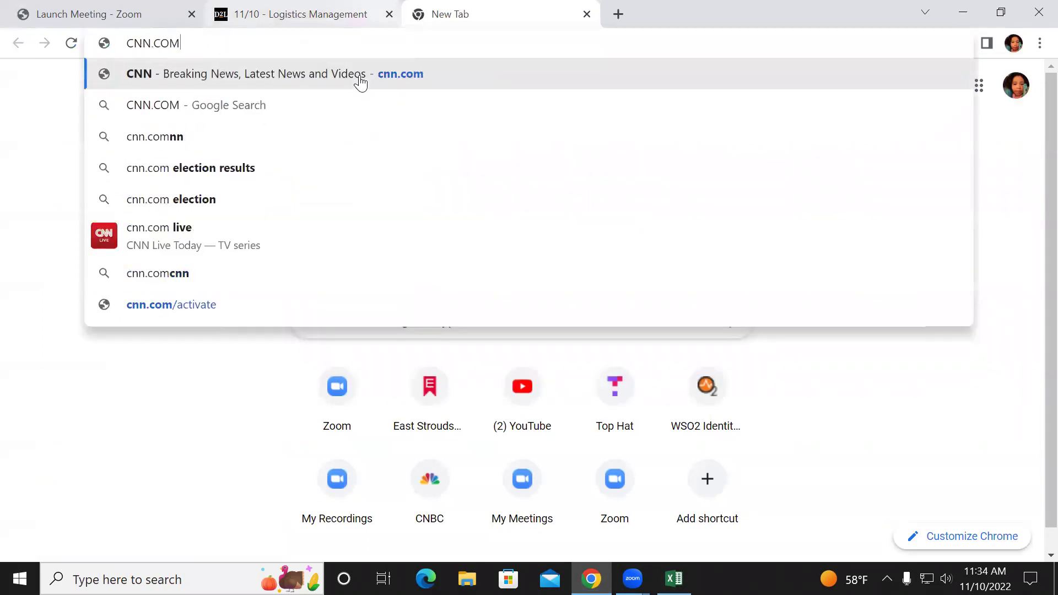
click(361, 82)
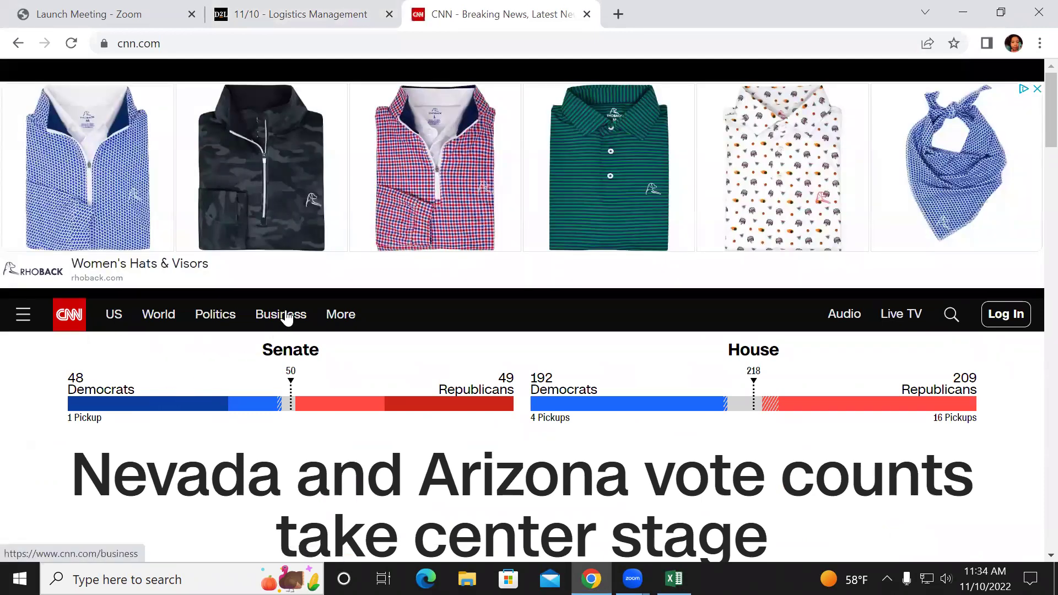
click(284, 315)
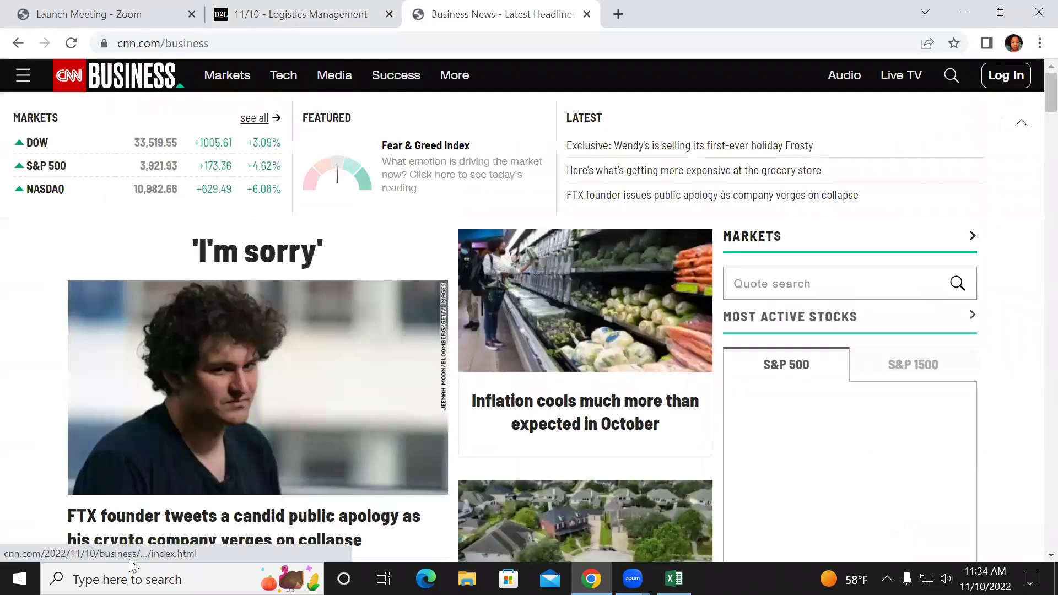
Look through the headlines on the CNN Business page and close the REI advertisement overlay.
scroll(127, 391, down, 1)
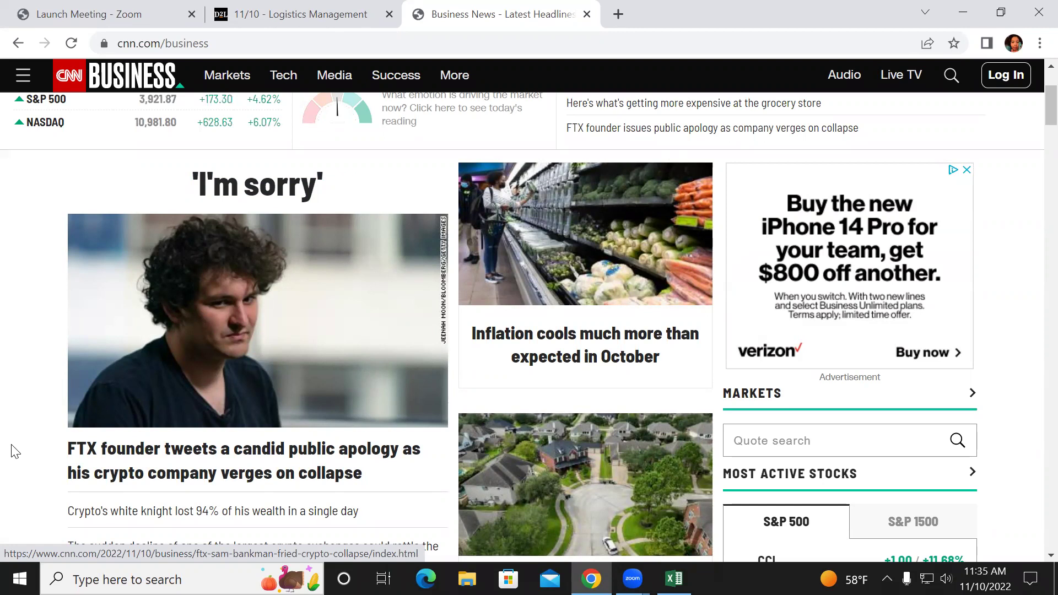
scroll(15, 450, down, 2)
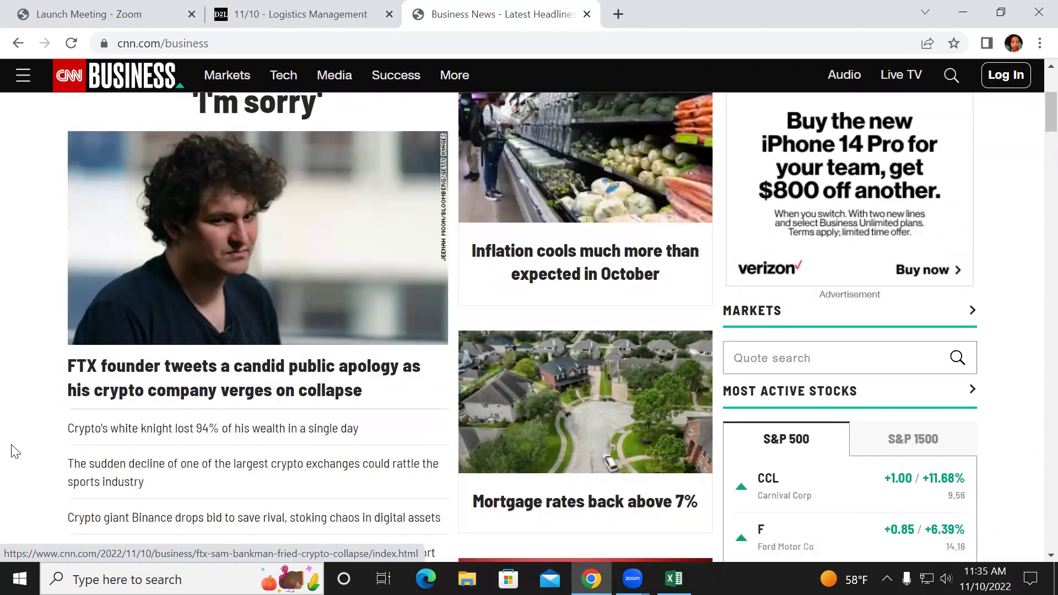
scroll(15, 451, down, 2)
scroll(15, 451, down, 2)
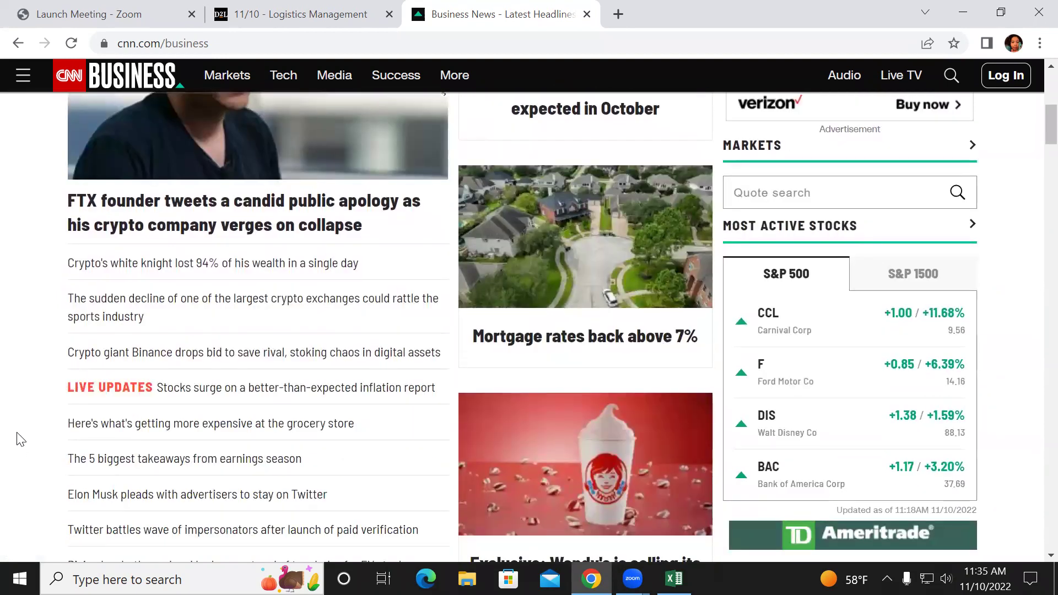
scroll(19, 430, up, 8)
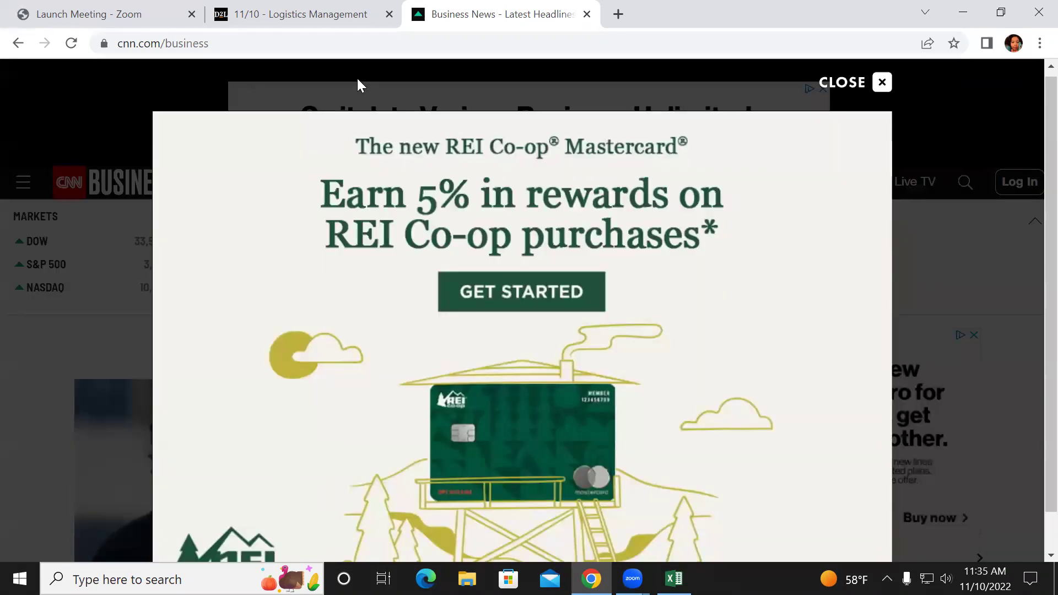
click(883, 83)
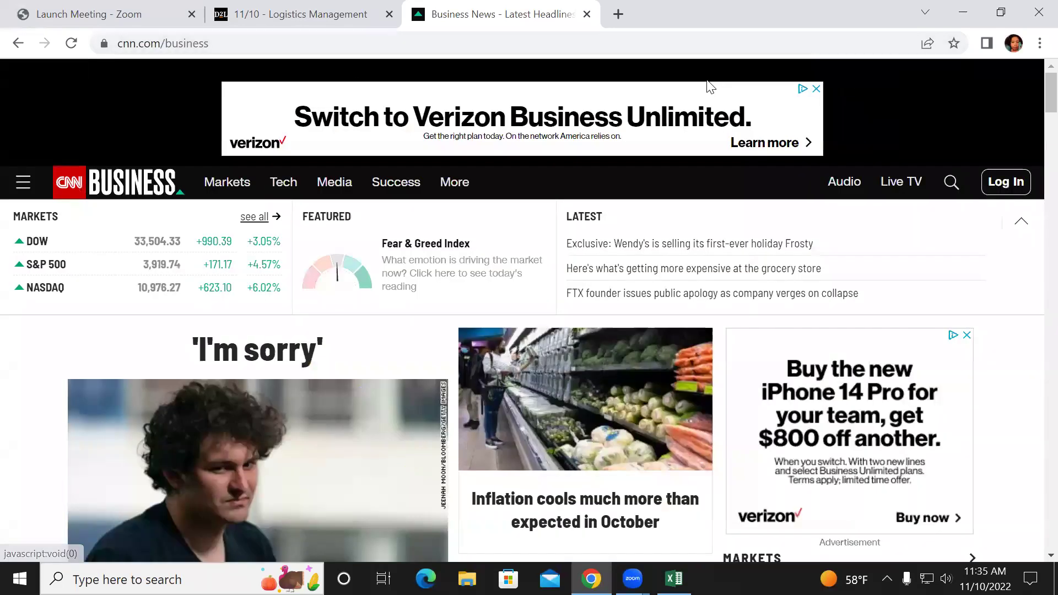